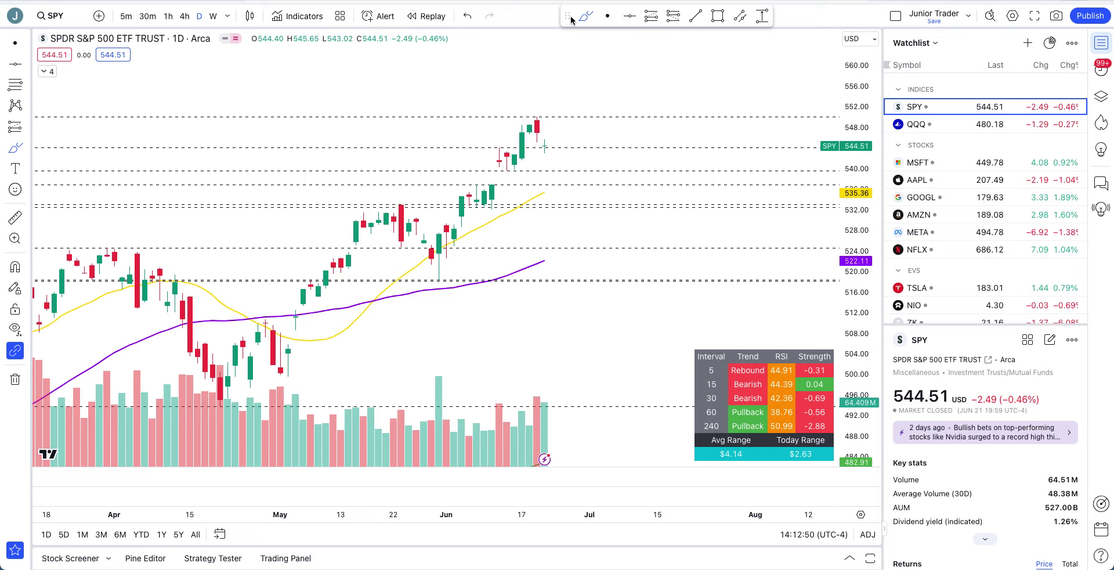
pyautogui.click(608, 20)
pyautogui.moveTo(581, 58); pyautogui.dragTo(550, 62)
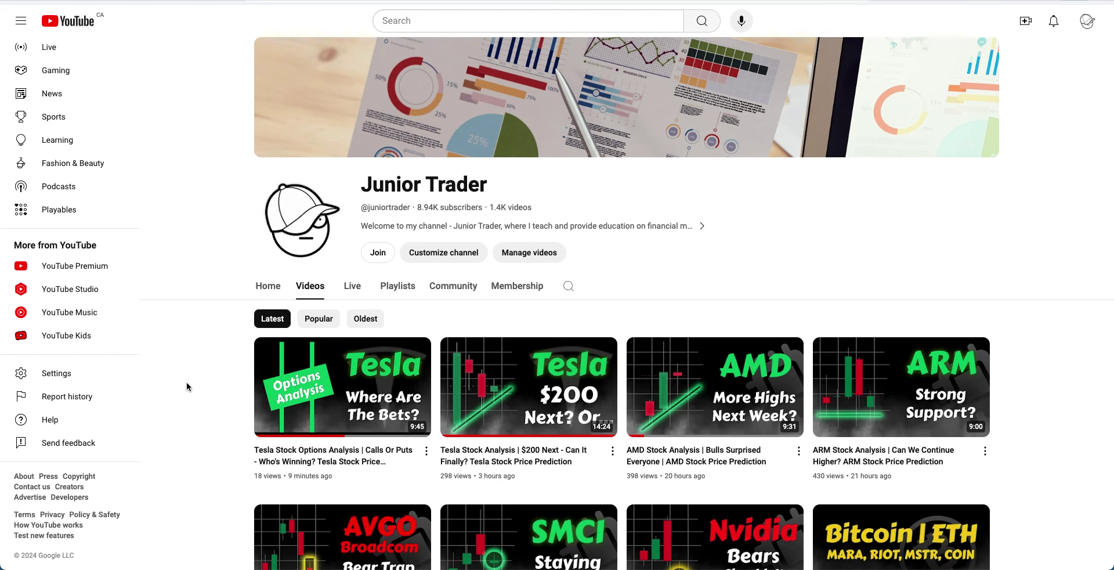
# Look through the latest videos on the Junior Trader YouTube channel and return to the SPY chart in TradingView
pyautogui.scroll(-3, 187, 387)
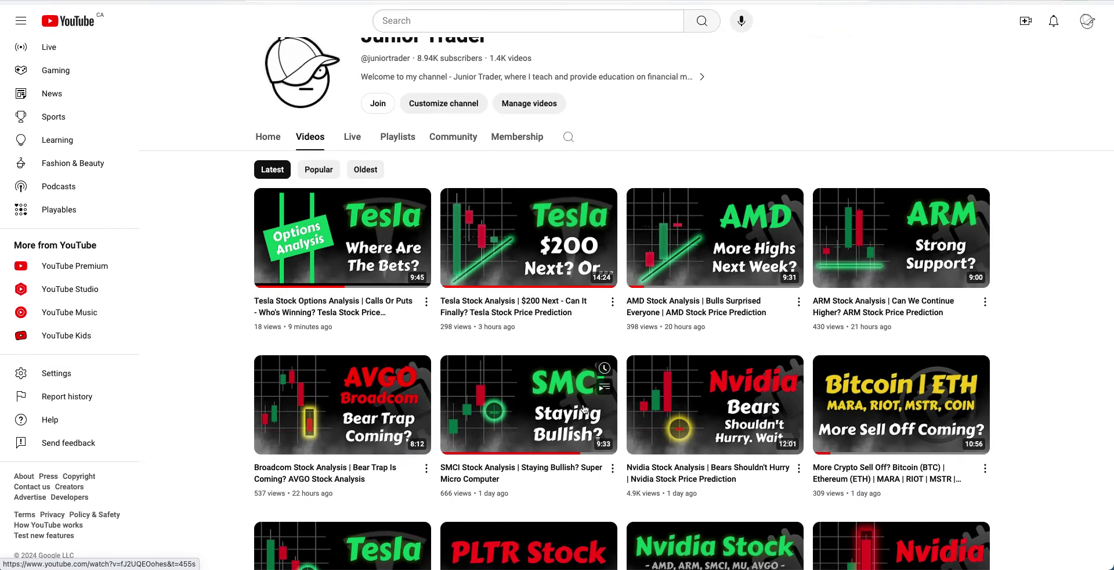
pyautogui.scroll(-1, 797, 387)
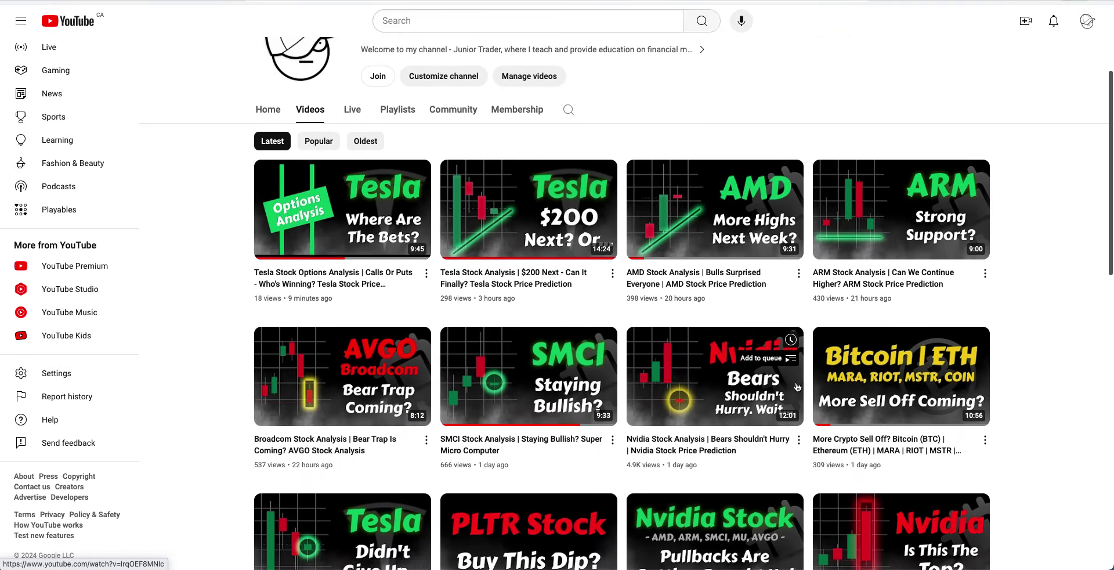
pyautogui.scroll(-2, 797, 387)
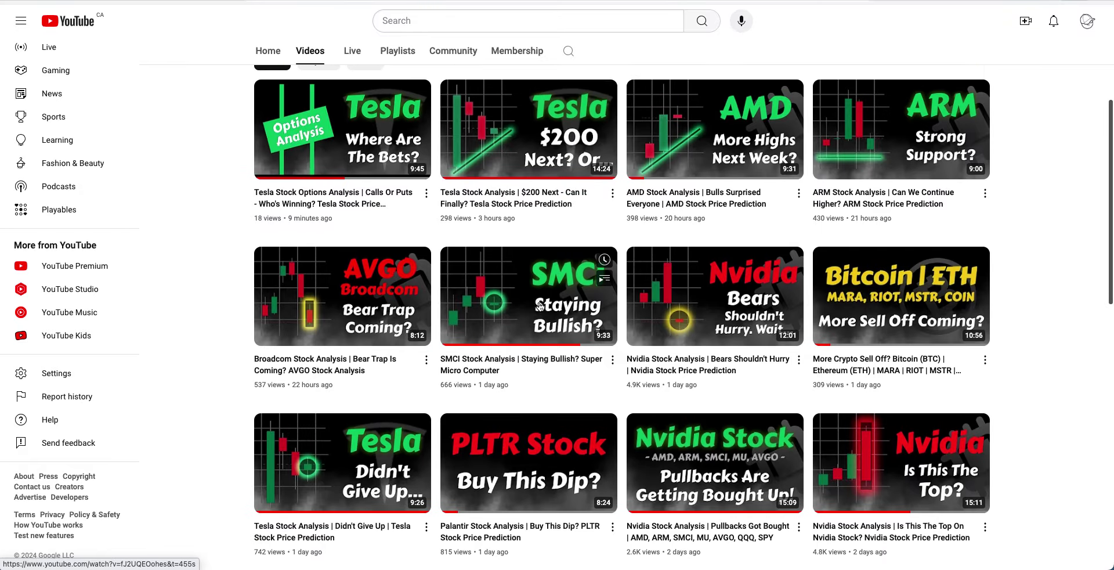
pyautogui.scroll(1, 539, 306)
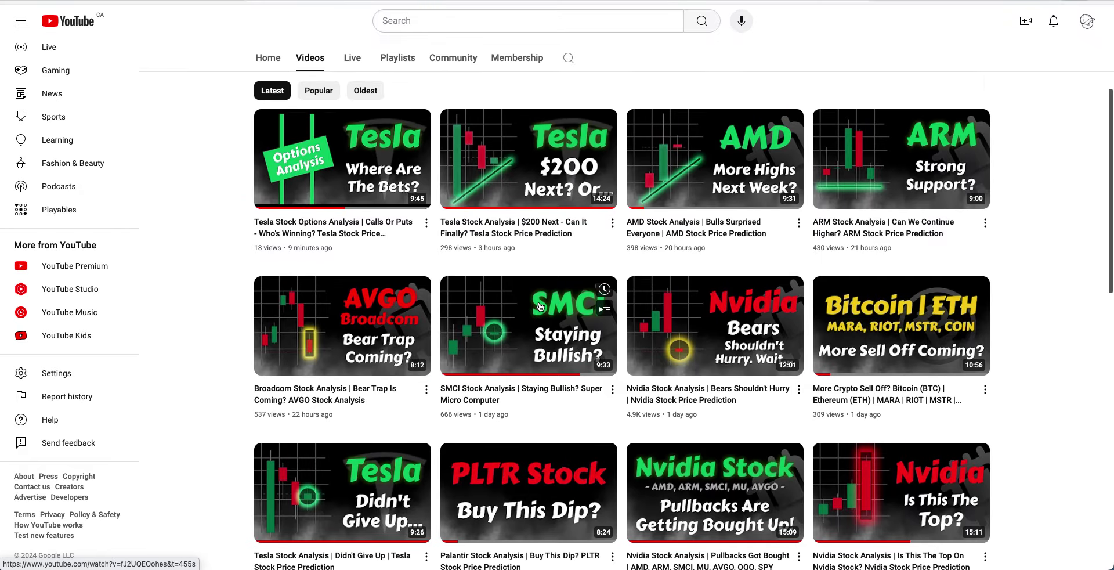
pyautogui.scroll(1, 539, 305)
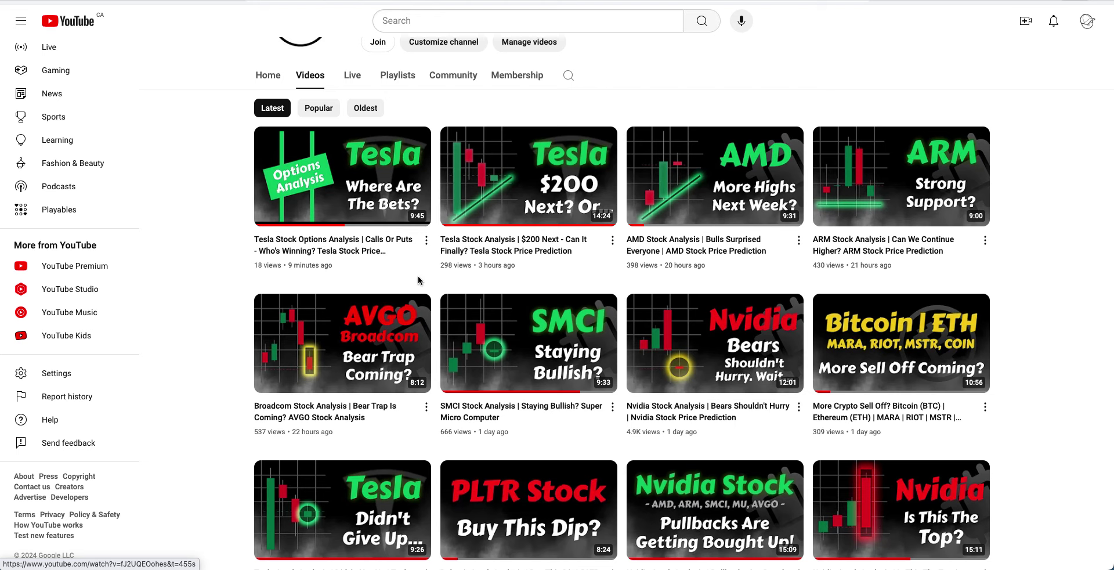
pyautogui.scroll(3, 211, 249)
pyautogui.scroll(1, 211, 250)
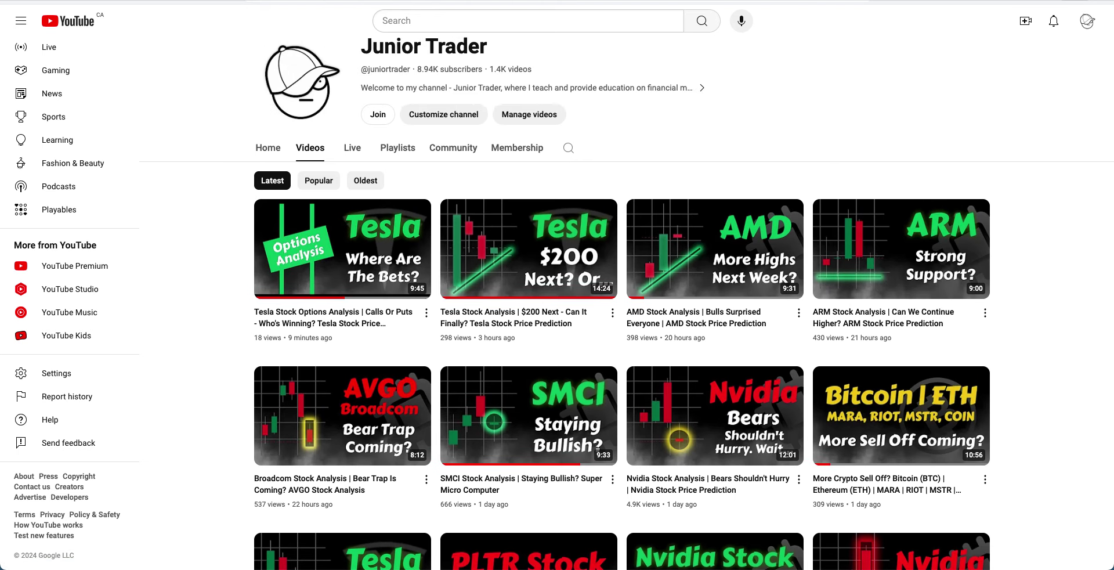
pyautogui.click(264, 1)
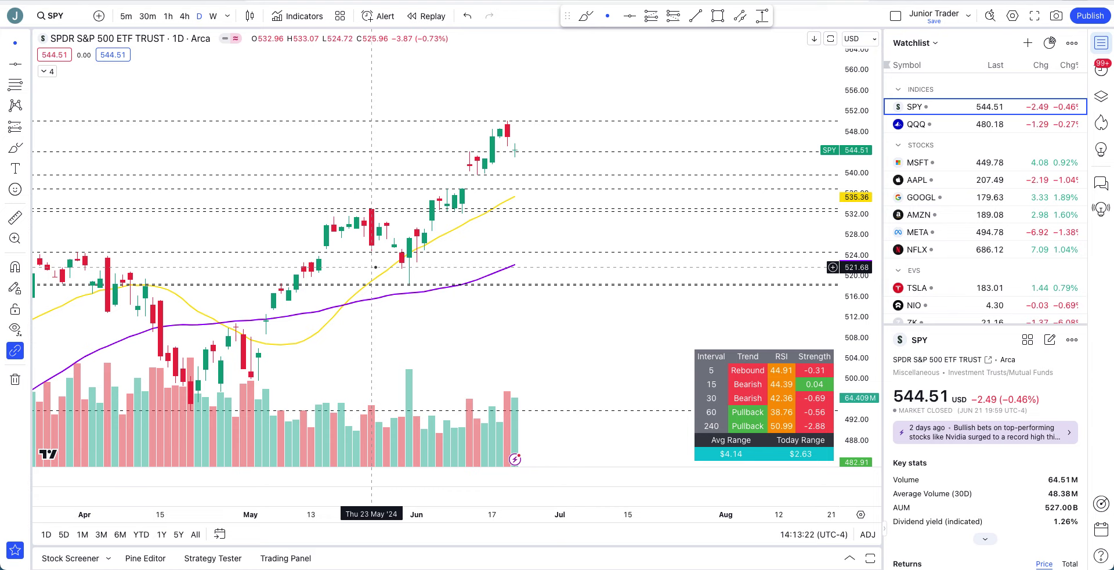
# Trace SPY's swings from early May to late June on the daily chart with one brush stroke, and delete it
pyautogui.scroll(-6, 375, 267)
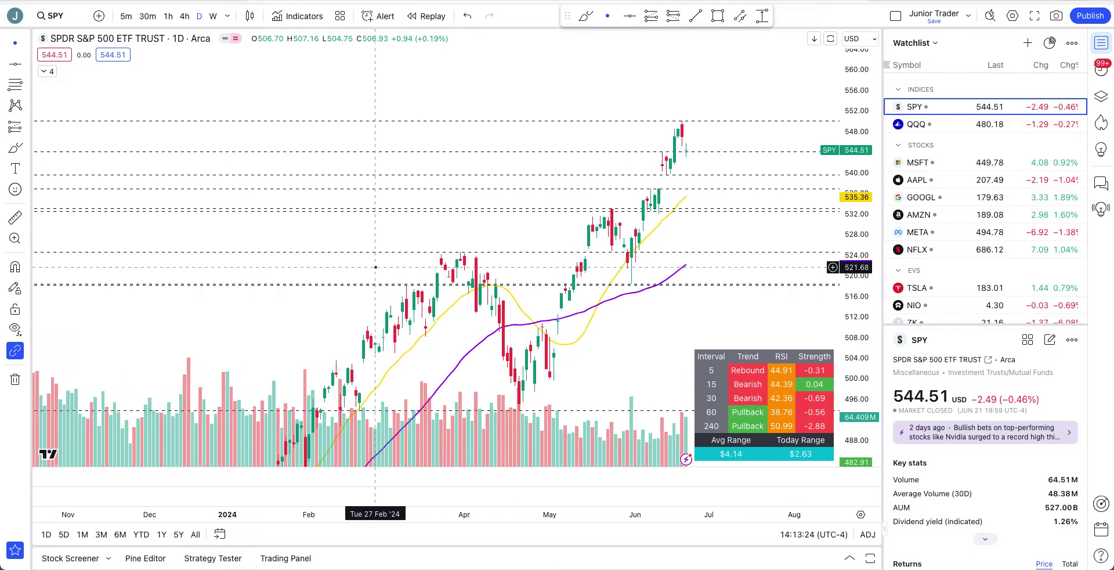
pyautogui.scroll(4, 375, 267)
pyautogui.click(586, 16)
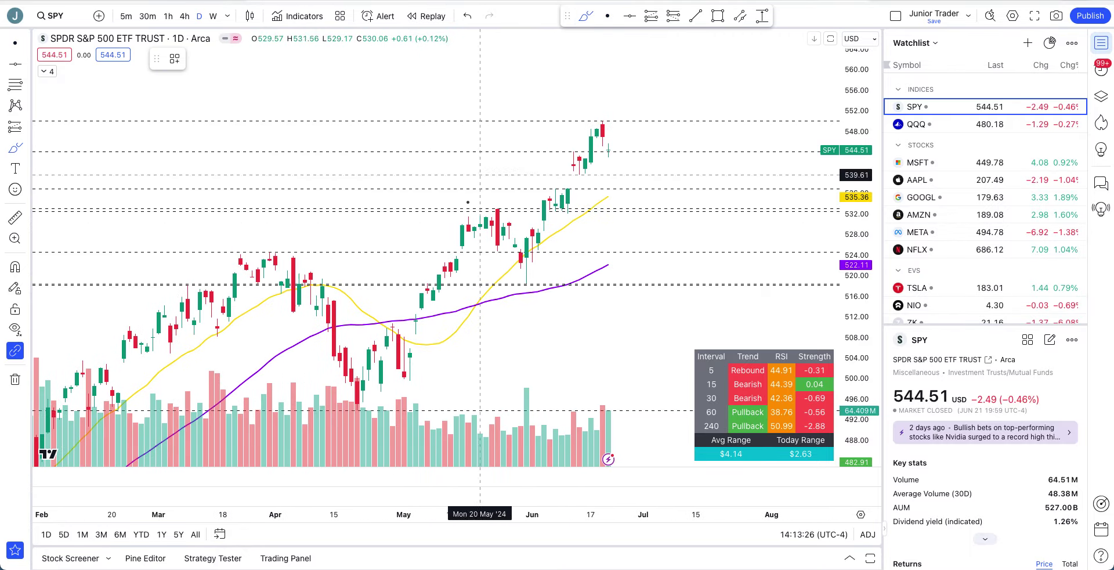
pyautogui.moveTo(405, 354)
pyautogui.mouseDown()
pyautogui.moveTo(428, 263)
pyautogui.moveTo(508, 232)
pyautogui.moveTo(522, 262)
pyautogui.moveTo(588, 138)
pyautogui.moveTo(620, 167)
pyautogui.mouseUp()
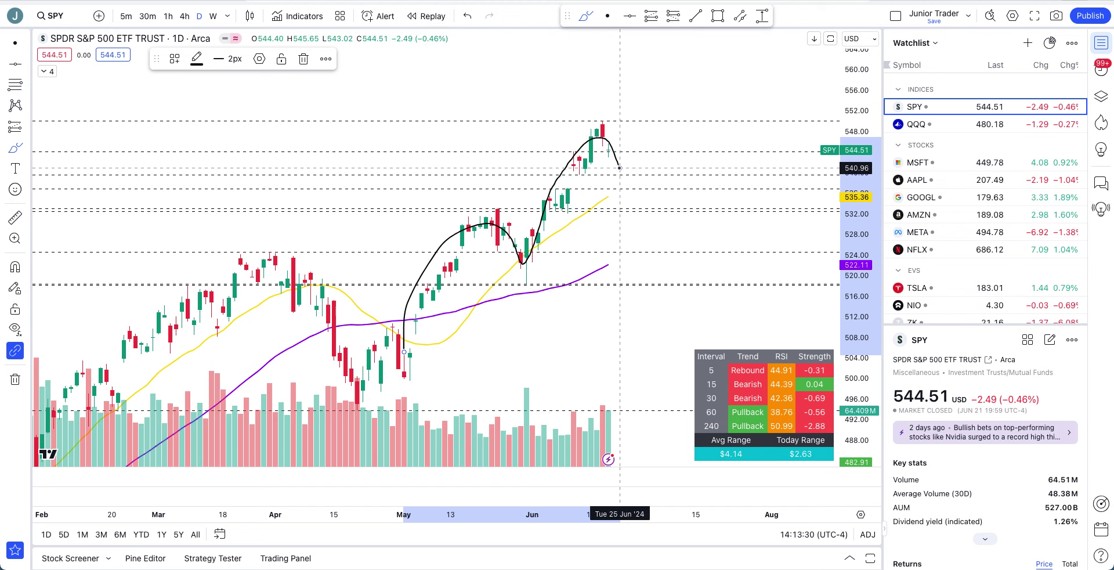
pyautogui.press('Delete')
# Mark the June swing highs and lows with short brush arcs and undo the strokes
pyautogui.moveTo(563, 217)
pyautogui.mouseDown()
pyautogui.moveTo(575, 219)
pyautogui.moveTo(579, 203)
pyautogui.mouseUp()
pyautogui.moveTo(596, 159)
pyautogui.mouseDown()
pyautogui.moveTo(610, 163)
pyautogui.moveTo(620, 149)
pyautogui.mouseUp()
pyautogui.moveTo(538, 190); pyautogui.dragTo(557, 192)
pyautogui.moveTo(575, 133)
pyautogui.mouseDown()
pyautogui.moveTo(603, 110)
pyautogui.moveTo(625, 126)
pyautogui.mouseUp()
pyautogui.moveTo(567, 155); pyautogui.dragTo(603, 181)
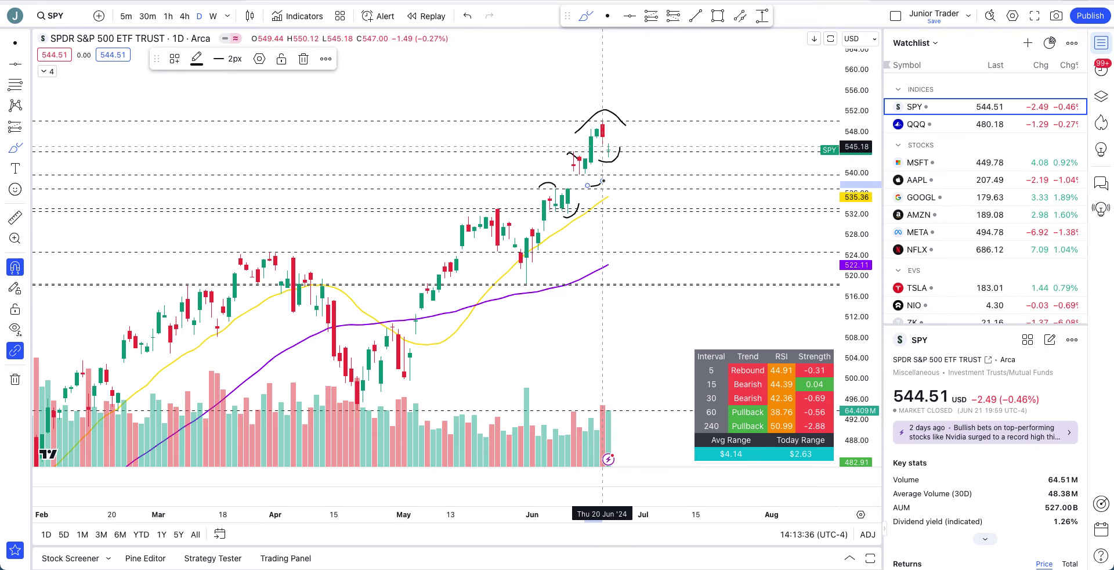
pyautogui.hotkey('ctrl', 'z')
pyautogui.hotkey('ctrl', 'z')
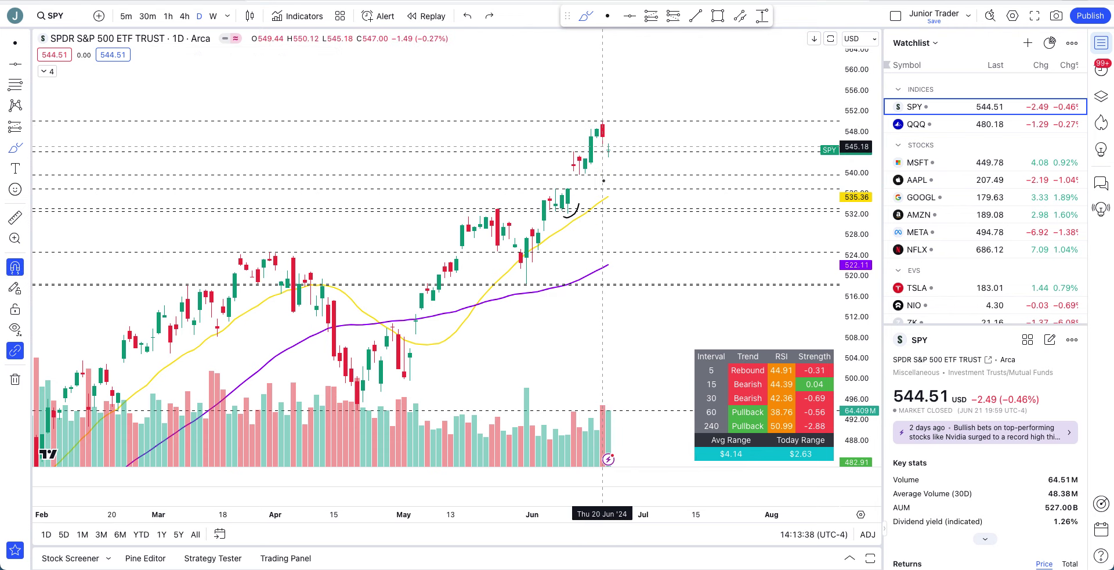
pyautogui.hotkey('ctrl', 'z')
# Circle the end of the yellow moving average on the enlarged daily chart with the brush, and undo the circle
pyautogui.scroll(3, 603, 181)
pyautogui.moveTo(863, 306); pyautogui.dragTo(863, 289)
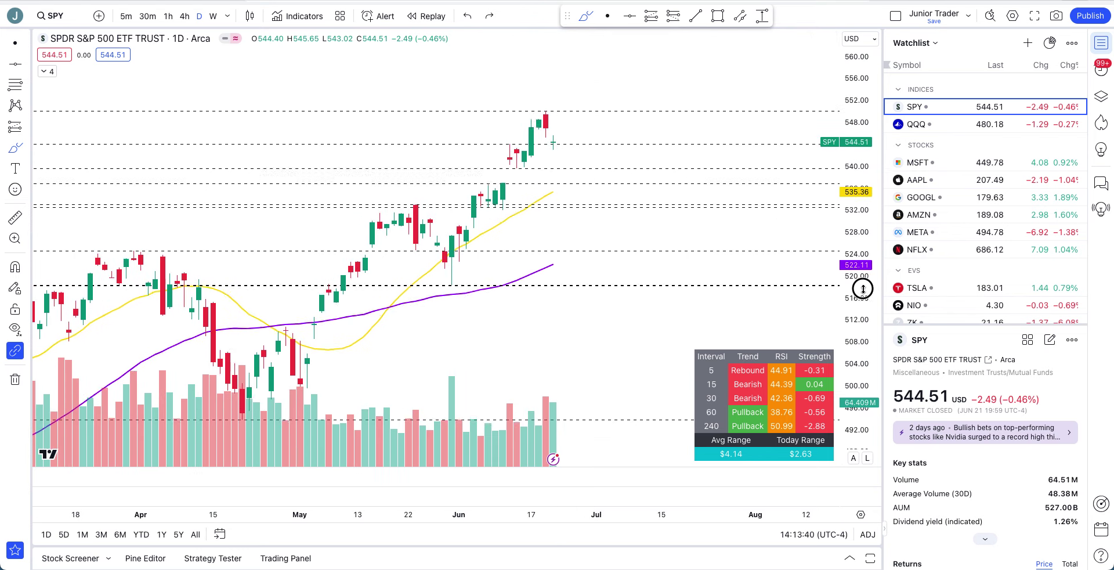
pyautogui.click(551, 183)
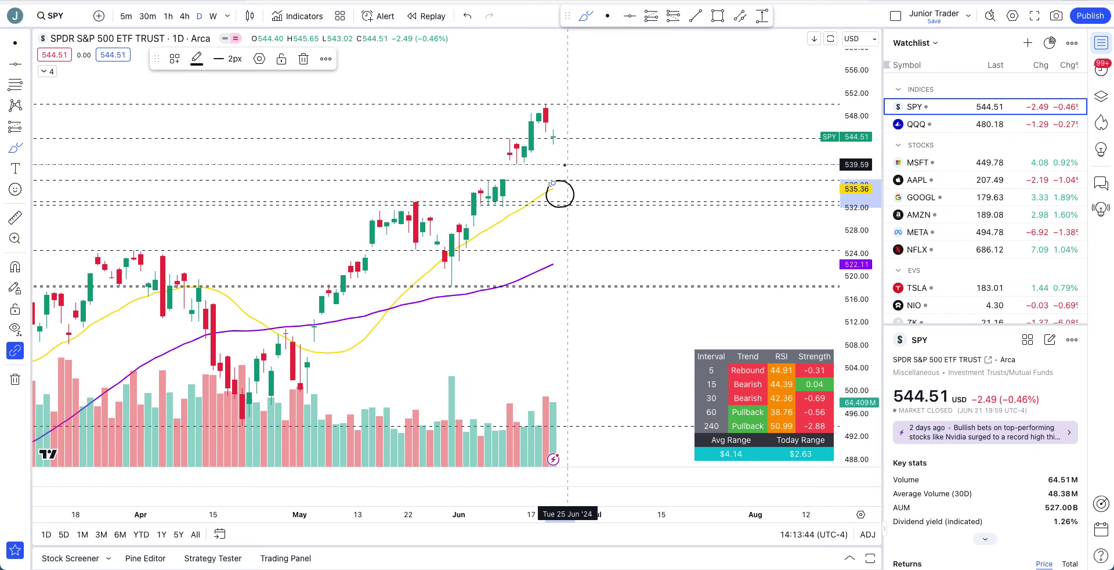
pyautogui.hotkey('ctrl', 'z')
# Sketch two brush curves dipping below the last candle and rebounding to about 548 and 549 by July 2, undoing each
pyautogui.moveTo(554, 150)
pyautogui.mouseDown()
pyautogui.moveTo(577, 168)
pyautogui.moveTo(604, 118)
pyautogui.mouseUp()
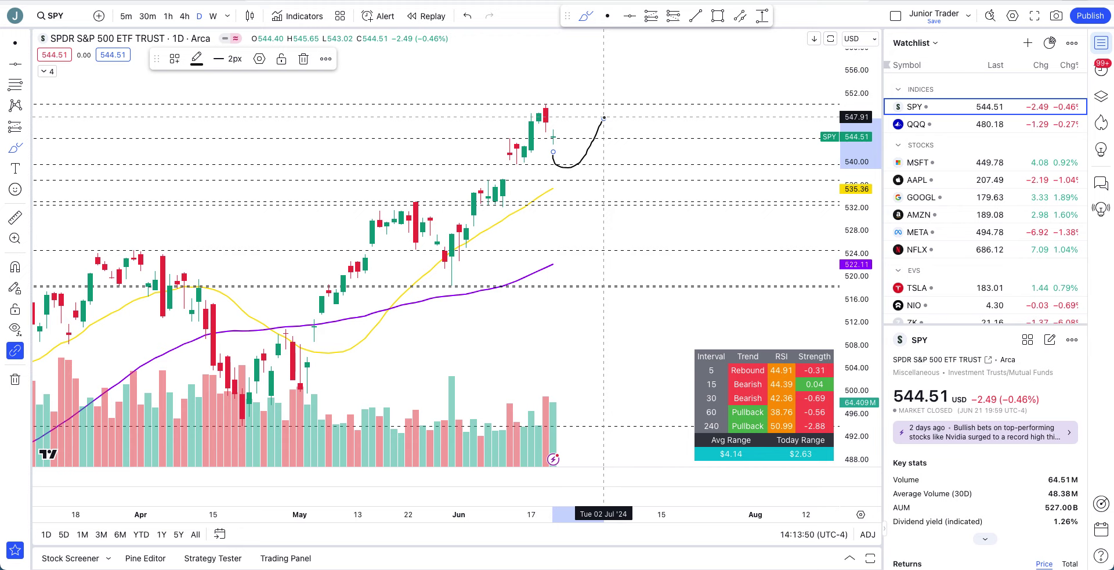
pyautogui.hotkey('ctrl', 'z')
pyautogui.moveTo(554, 148)
pyautogui.mouseDown()
pyautogui.moveTo(557, 174)
pyautogui.moveTo(587, 155)
pyautogui.moveTo(605, 110)
pyautogui.mouseUp()
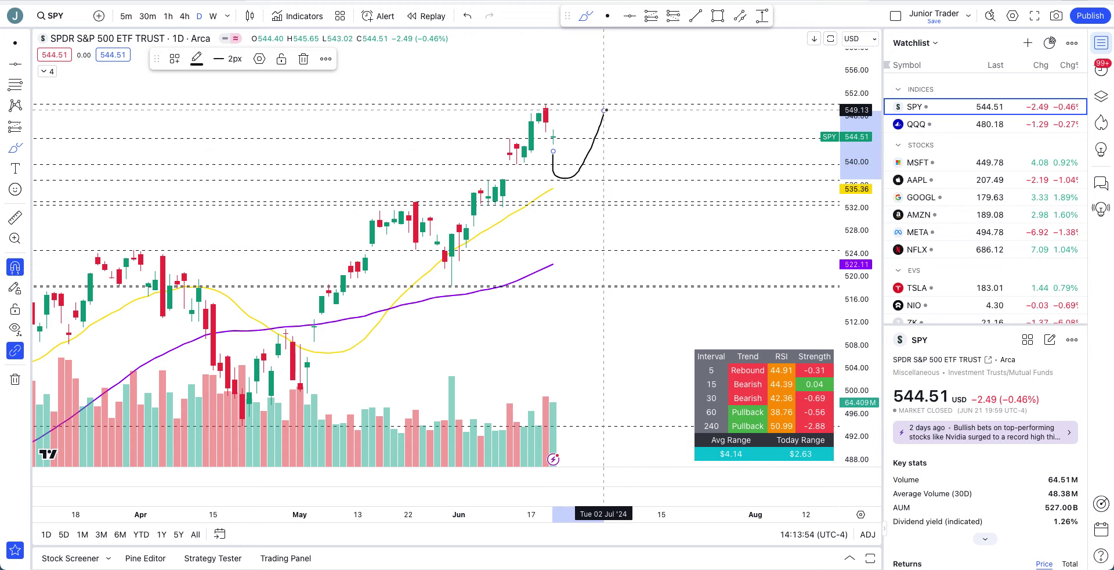
pyautogui.hotkey('ctrl', 'z')
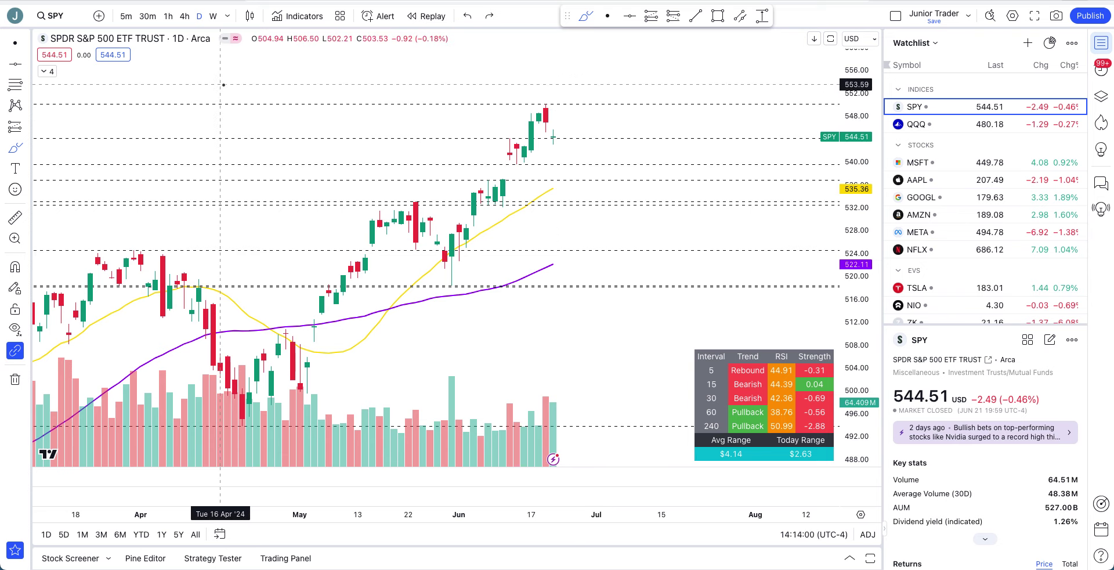
# Switch the SPY chart to the 1-hour interval and frame the June 12 to 24 candles with a stretched price scale
pyautogui.click(168, 15)
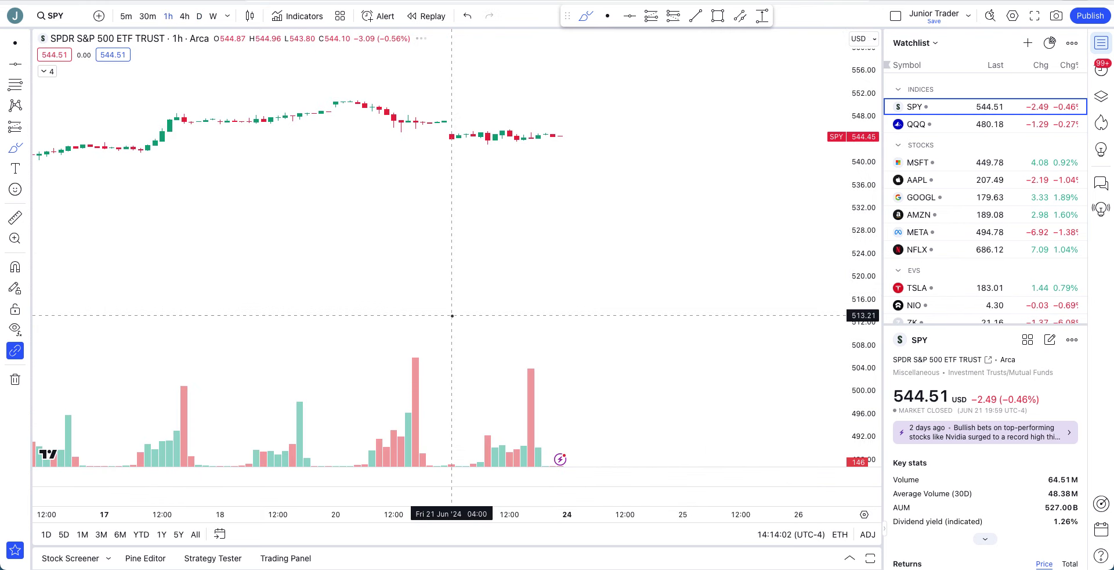
pyautogui.click(608, 16)
pyautogui.moveTo(608, 54); pyautogui.dragTo(596, 152)
pyautogui.moveTo(860, 414); pyautogui.dragTo(853, 29)
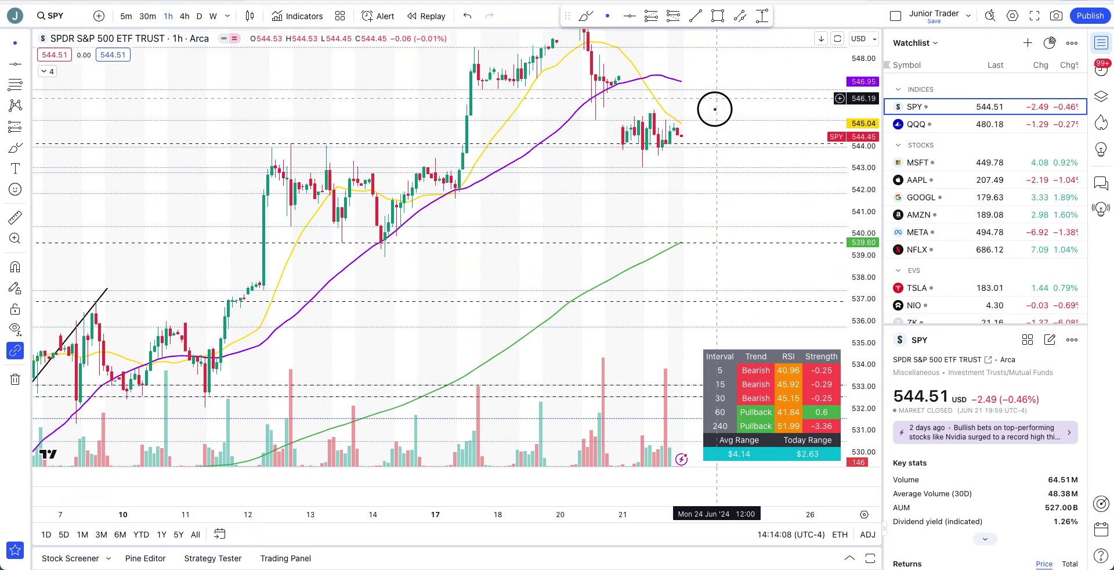
pyautogui.moveTo(714, 107); pyautogui.dragTo(704, 211)
pyautogui.scroll(3, 704, 212)
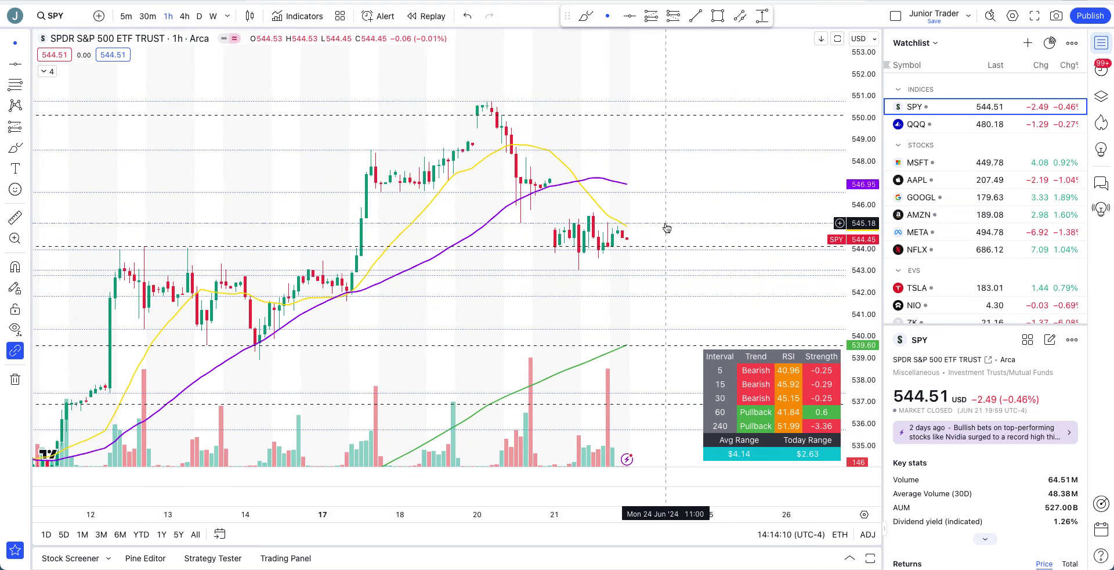
# Brush a short stroke past the last hourly candle at the yellow moving average near 545, and undo it
pyautogui.click(585, 16)
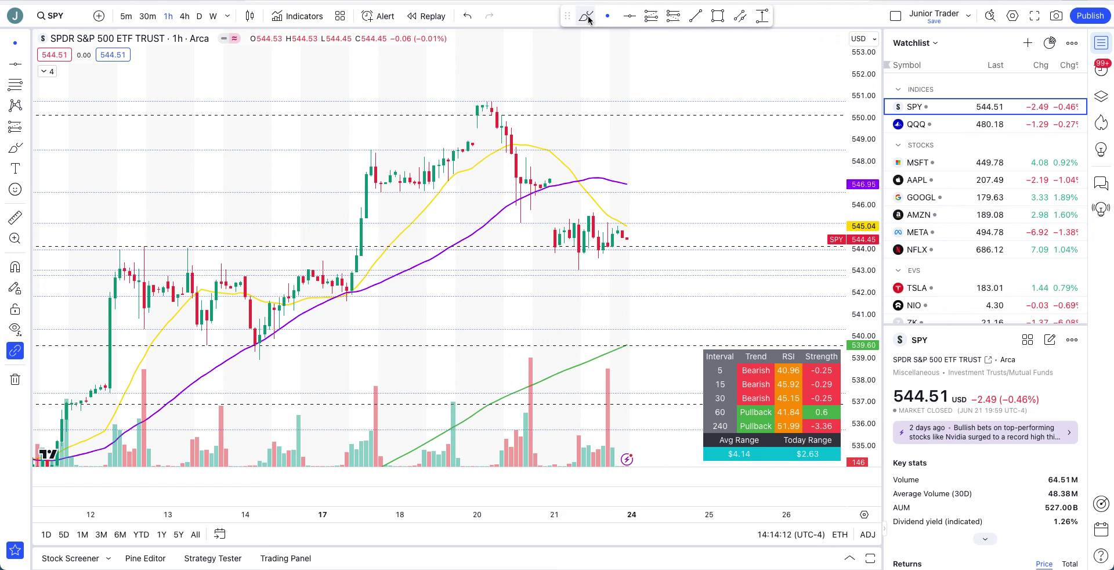
pyautogui.moveTo(632, 224)
pyautogui.mouseDown()
pyautogui.moveTo(651, 225)
pyautogui.moveTo(588, 221)
pyautogui.moveTo(691, 219)
pyautogui.mouseUp()
pyautogui.hotkey('ctrl', 'z')
# Brush a level line near 546.6 from June 17 and a wavy sideways path along it into June 25, and undo both
pyautogui.moveTo(861, 307); pyautogui.dragTo(862, 229)
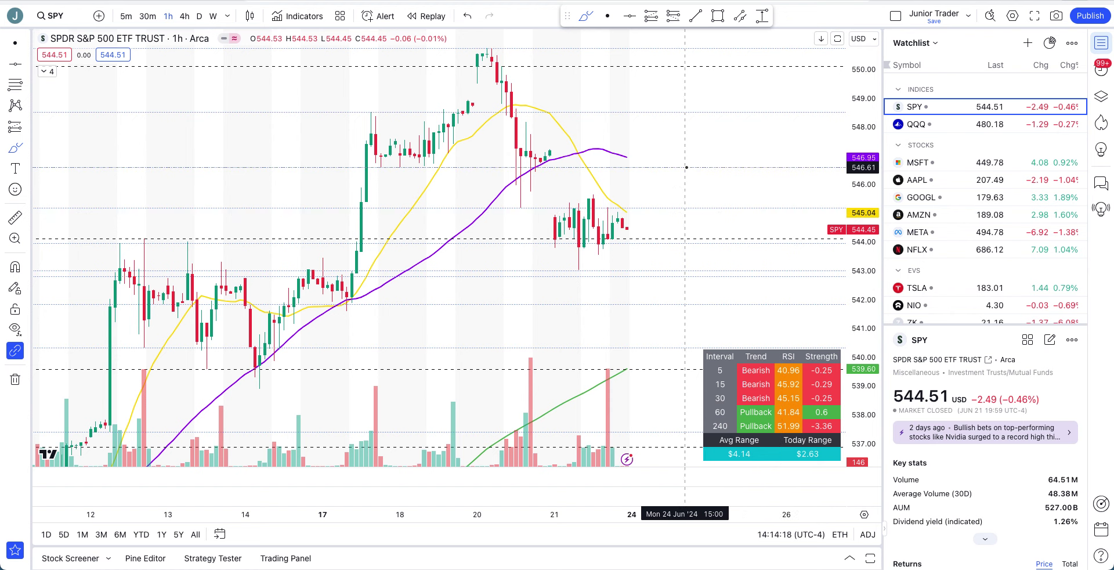
pyautogui.moveTo(686, 167); pyautogui.dragTo(361, 163)
pyautogui.hotkey('ctrl', 'z')
pyautogui.moveTo(637, 157)
pyautogui.mouseDown()
pyautogui.moveTo(642, 179)
pyautogui.moveTo(707, 149)
pyautogui.moveTo(775, 166)
pyautogui.mouseUp()
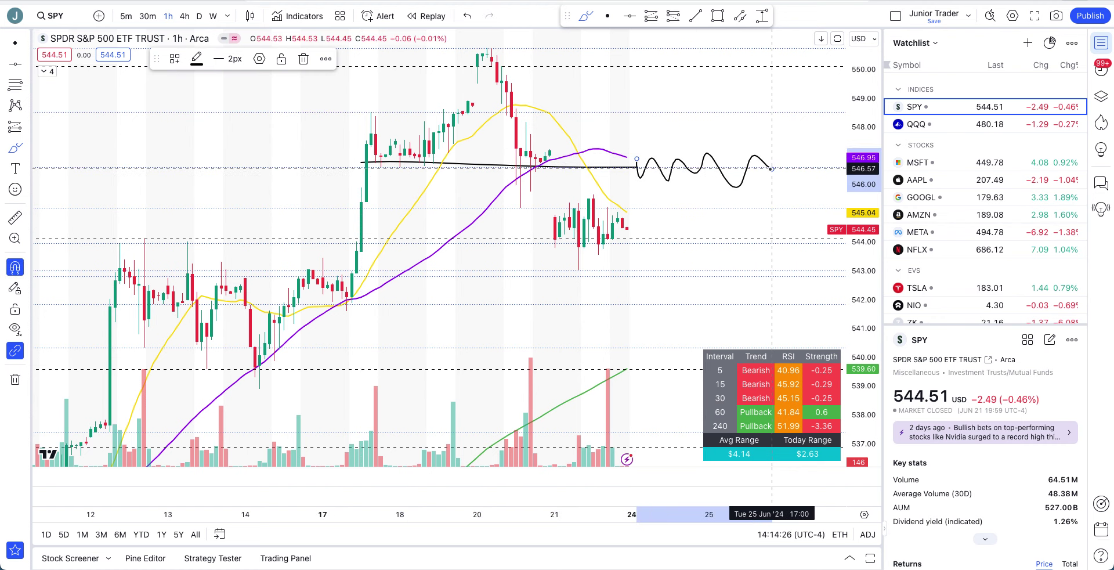
pyautogui.hotkey('ctrl', 'z')
pyautogui.hotkey('ctrl', 'z')
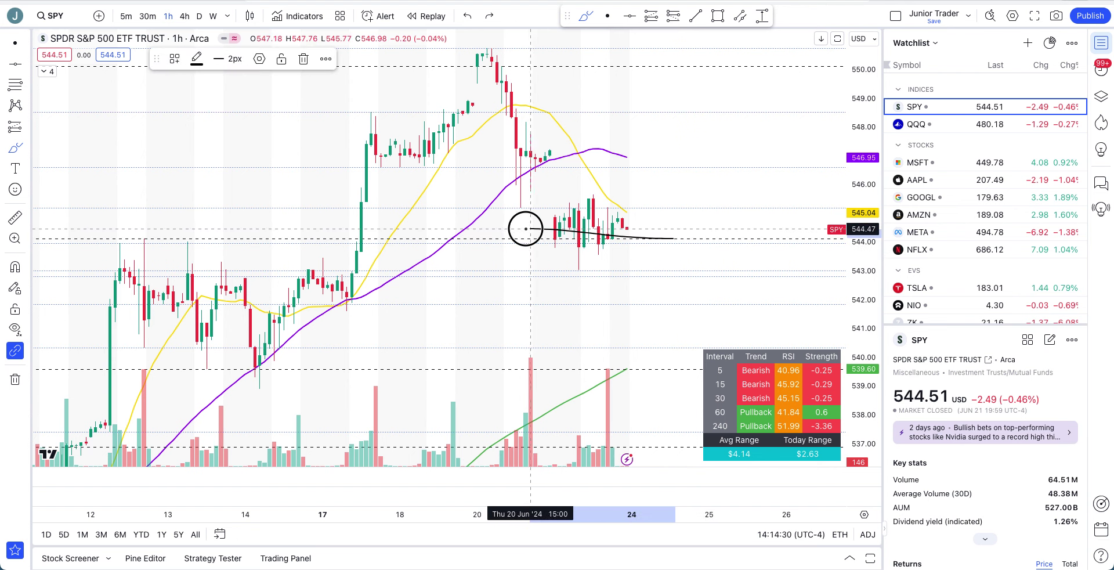
# Brush a drop from about 544 to 541 and two short level lines near 543 and 542, and undo the strokes
pyautogui.moveTo(651, 243); pyautogui.dragTo(661, 320)
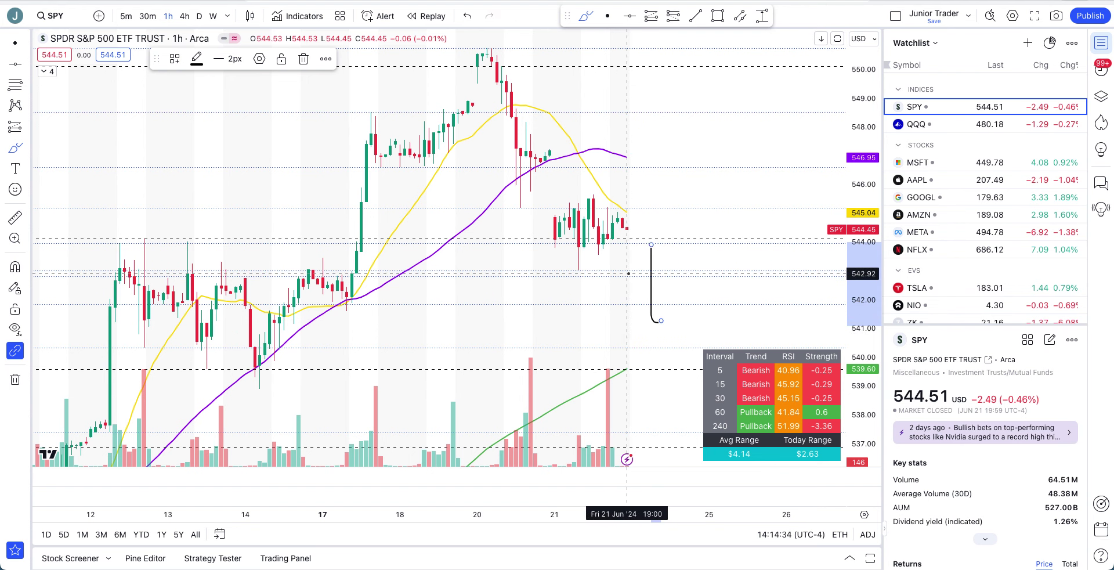
pyautogui.moveTo(629, 274); pyautogui.dragTo(696, 273)
pyautogui.moveTo(629, 303); pyautogui.dragTo(698, 303)
pyautogui.press('super+z')
pyautogui.hotkey('ctrl', 'z')
pyautogui.hotkey('ctrl', 'z')
# Sketch the green moving average's continuation up to about 541.7 on June 25 with the brush, and undo it
pyautogui.moveTo(631, 367)
pyautogui.mouseDown()
pyautogui.moveTo(656, 346)
pyautogui.moveTo(771, 312)
pyautogui.mouseUp()
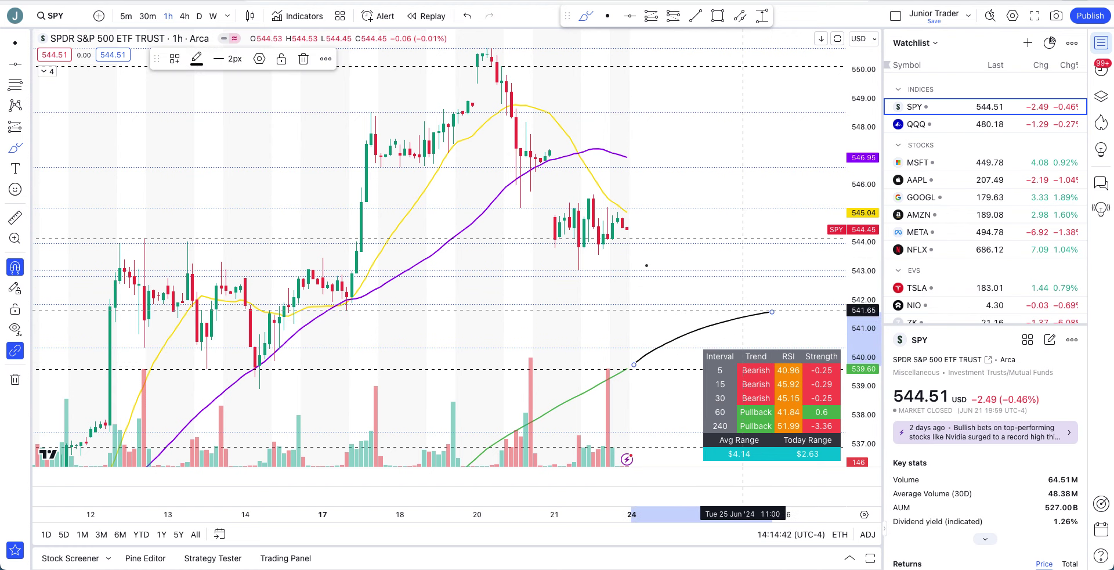
pyautogui.hotkey('ctrl', 'z')
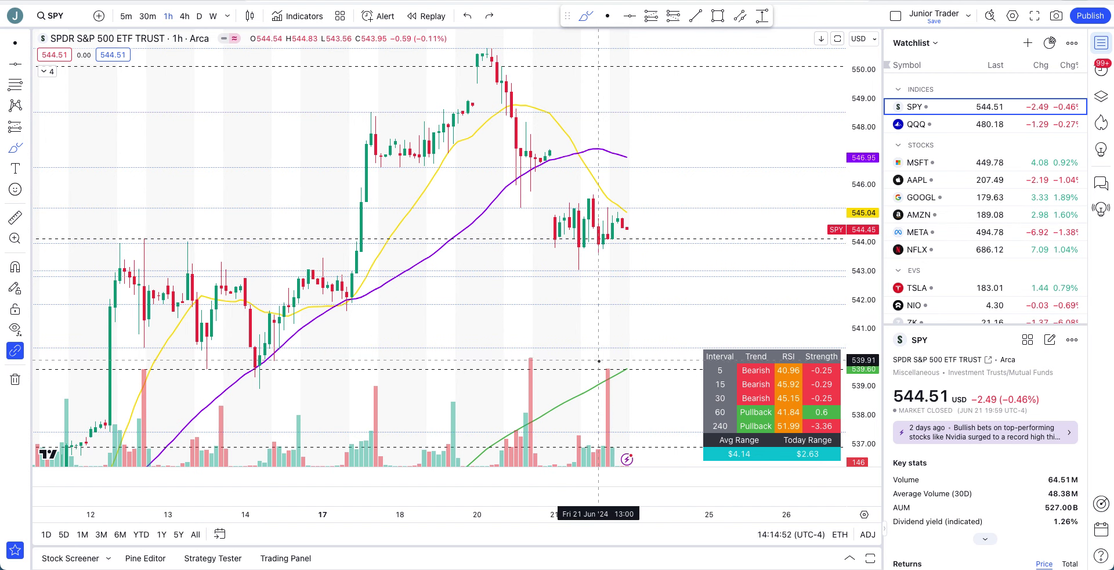
# Brush a short support line near 539.7 and a curve bouncing off that level to about 544 on June 25, and undo them
pyautogui.moveTo(593, 369); pyautogui.dragTo(516, 366)
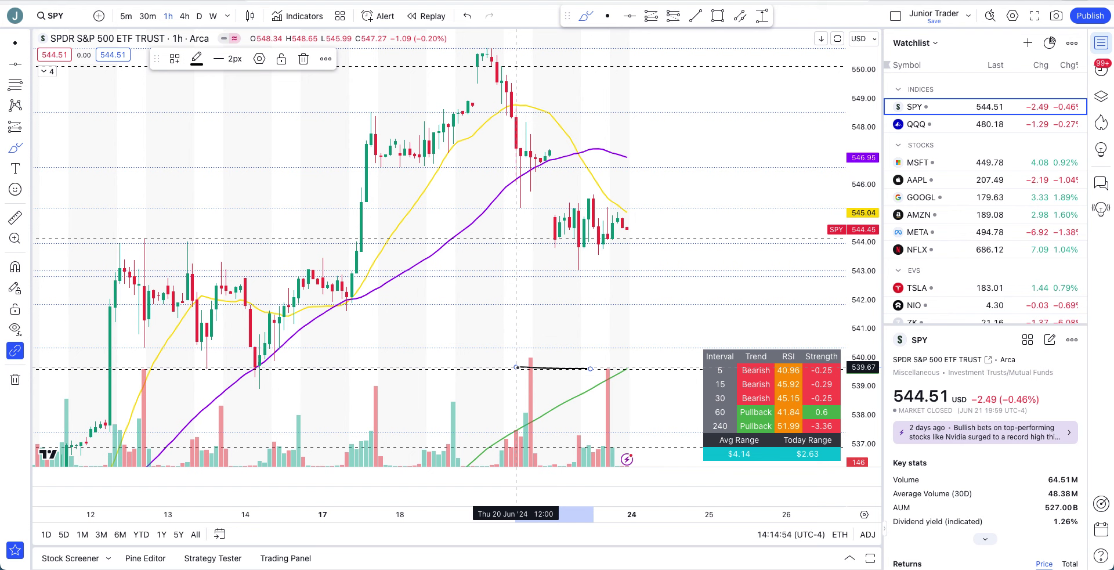
pyautogui.moveTo(633, 321)
pyautogui.mouseDown()
pyautogui.moveTo(638, 361)
pyautogui.moveTo(684, 343)
pyautogui.moveTo(743, 239)
pyautogui.mouseUp()
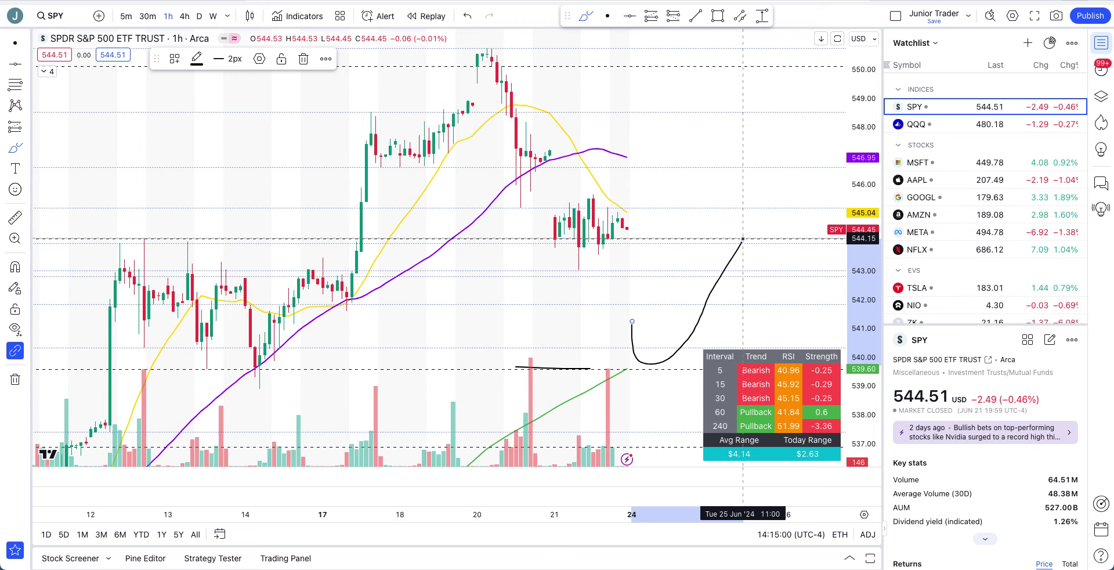
pyautogui.hotkey('ctrl', 'z')
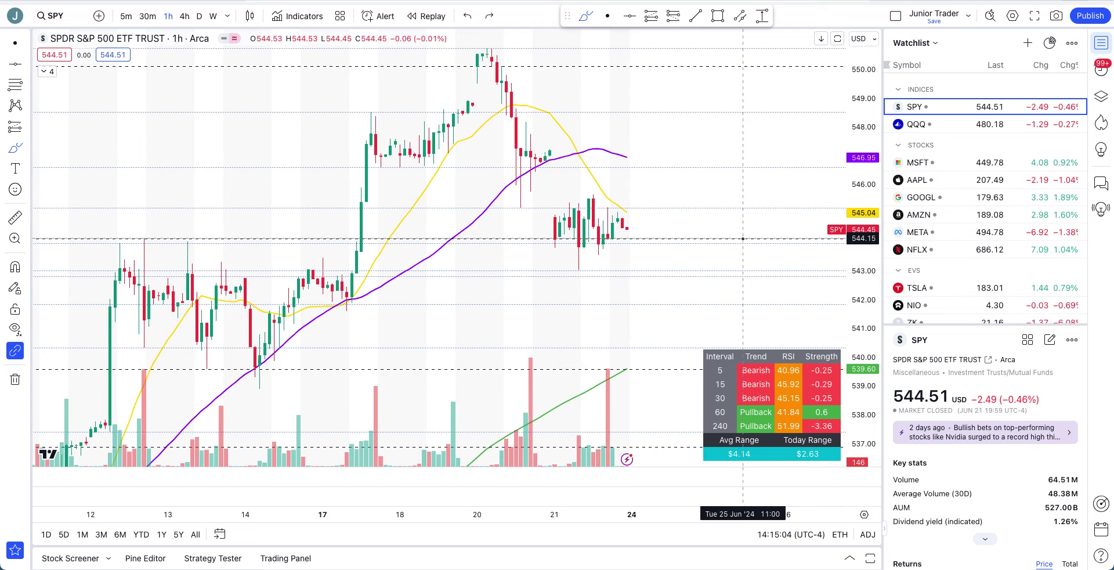
# Switch the SPY chart back to the daily interval and compress the price scale to show the candles since March
pyautogui.click(197, 17)
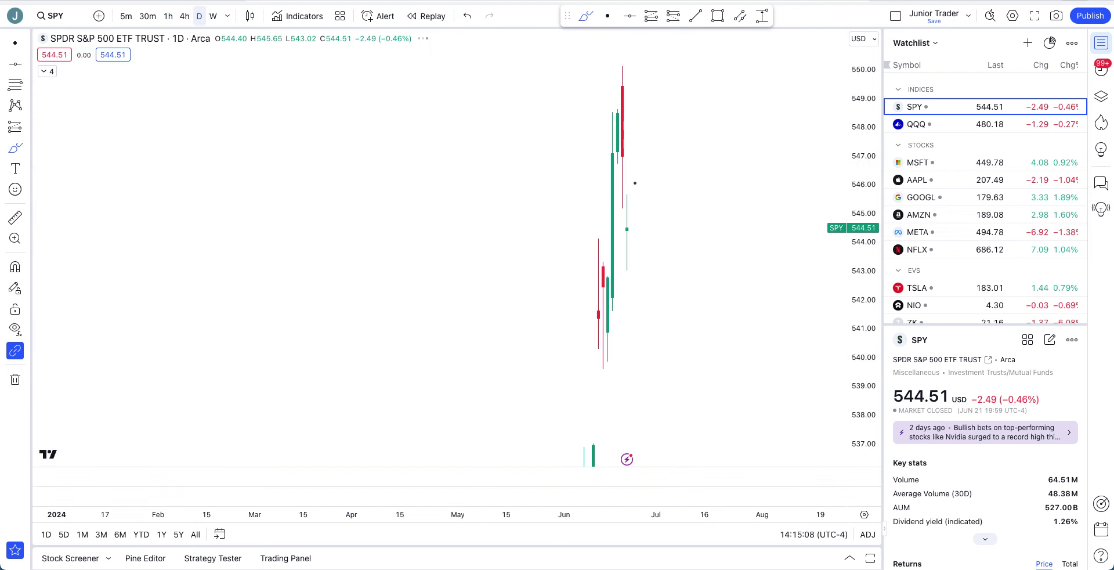
pyautogui.moveTo(864, 83); pyautogui.dragTo(844, 430)
pyautogui.scroll(2, 665, 260)
pyautogui.click(609, 16)
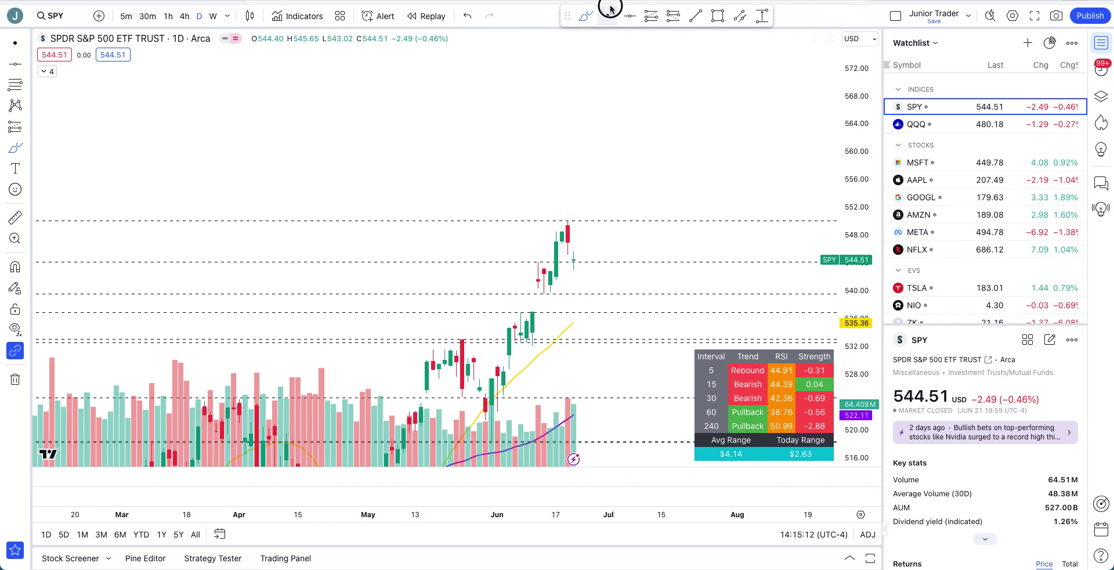
pyautogui.moveTo(625, 175); pyautogui.dragTo(557, 81)
# Sketch a brush path dipping just below the 539.65 level after the last daily candle and rebounding to about 546 by July 5
pyautogui.click(586, 15)
pyautogui.moveTo(542, 196)
pyautogui.mouseDown()
pyautogui.moveTo(587, 234)
pyautogui.moveTo(648, 232)
pyautogui.mouseUp()
pyautogui.hotkey('ctrl', 'z')
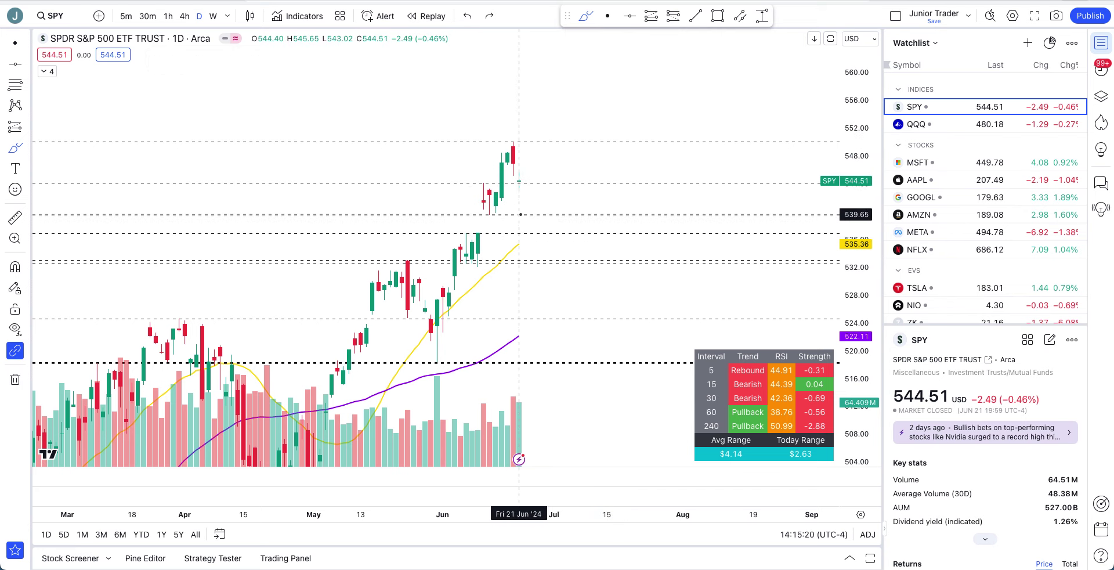
pyautogui.moveTo(519, 210)
pyautogui.mouseDown()
pyautogui.moveTo(532, 224)
pyautogui.moveTo(572, 167)
pyautogui.mouseUp()
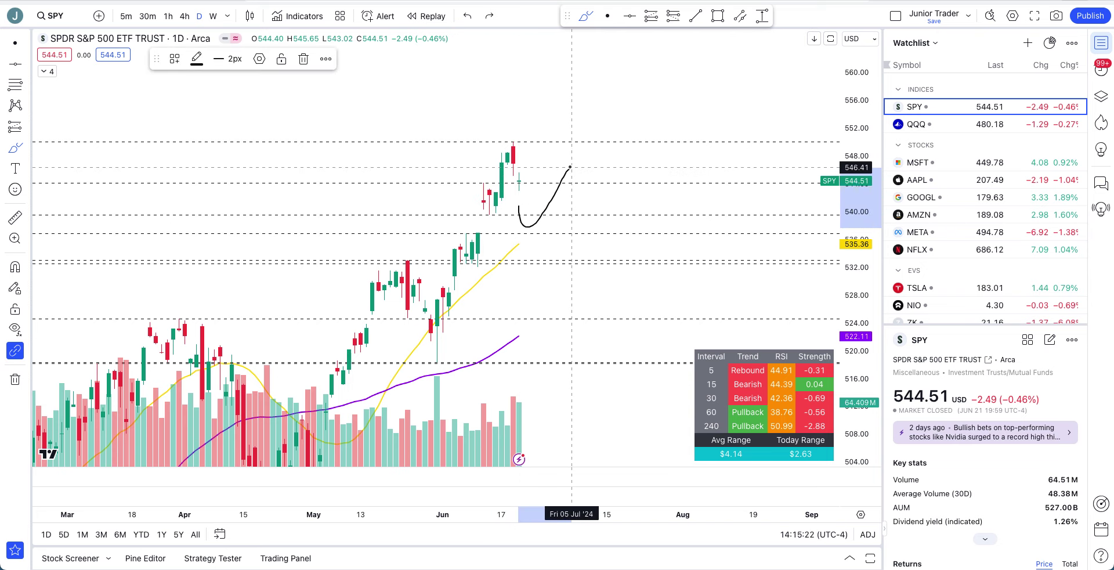
# Sketch a second brush path dipping near 538 and rebounding to about 548 by July 9, and undo the rebound sketches
pyautogui.moveTo(524, 192)
pyautogui.mouseDown()
pyautogui.moveTo(527, 219)
pyautogui.moveTo(583, 157)
pyautogui.mouseUp()
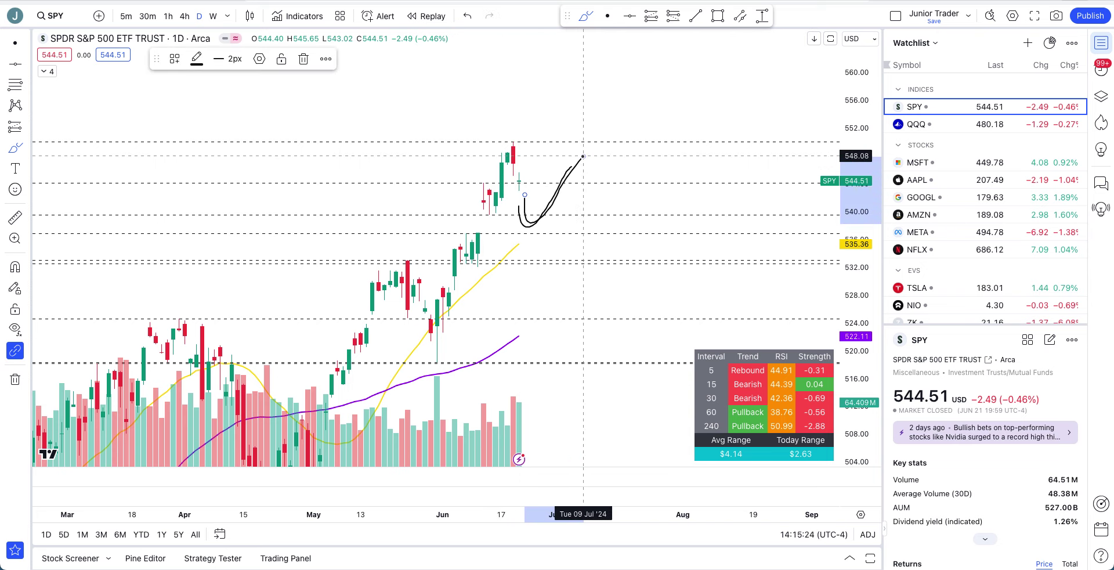
pyautogui.hotkey('ctrl', 'z')
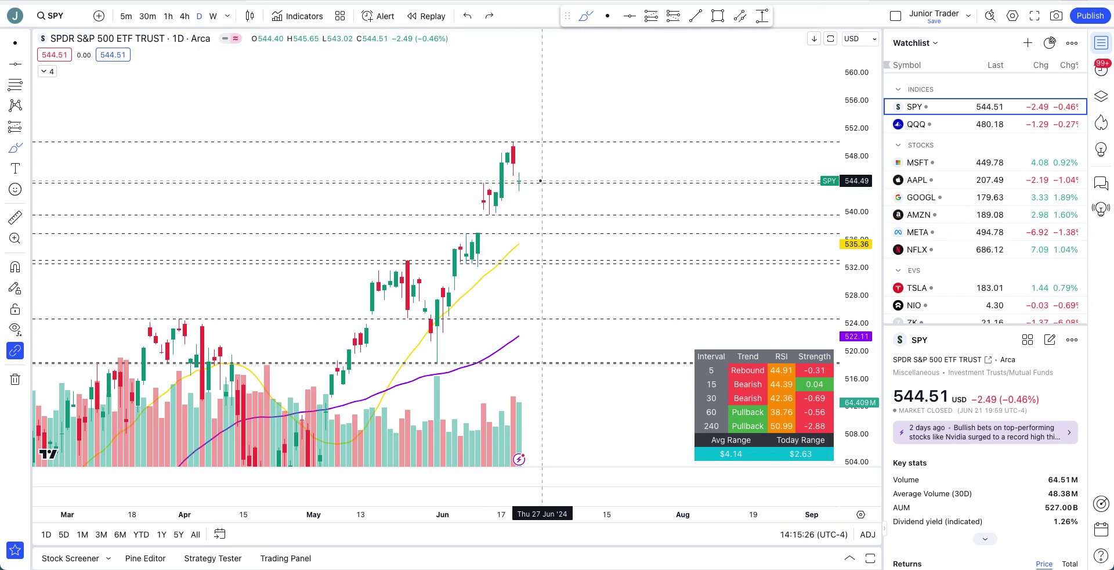
# Brush a bounce-and-drop path to about 528.8 by July 22, and a choppy climb past 560 by August 22, undoing each
pyautogui.moveTo(524, 186)
pyautogui.mouseDown()
pyautogui.moveTo(540, 227)
pyautogui.moveTo(625, 248)
pyautogui.mouseUp()
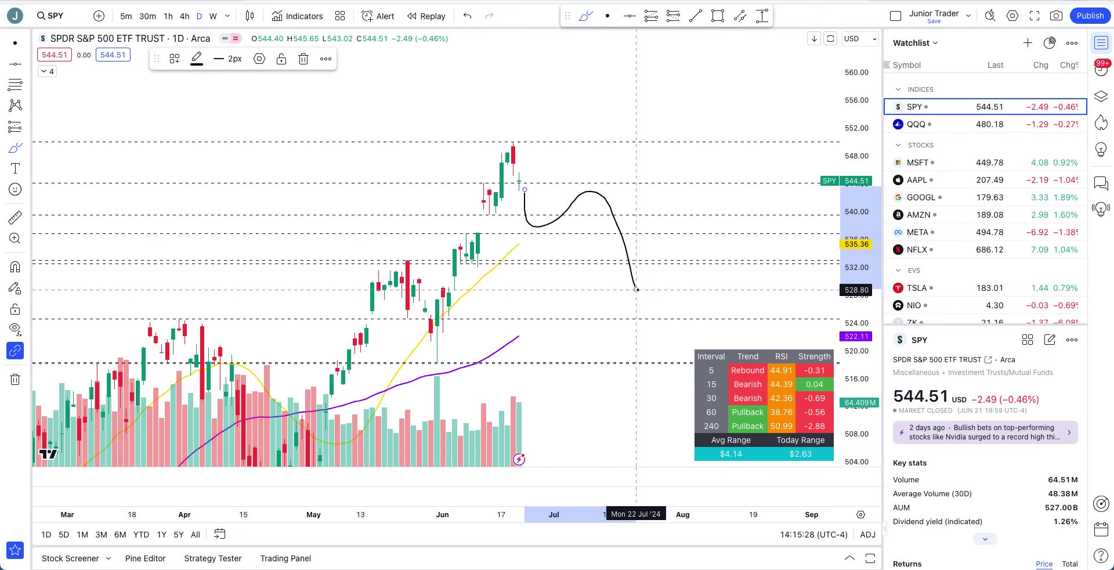
pyautogui.hotkey('ctrl', 'z')
pyautogui.moveTo(530, 202)
pyautogui.mouseDown()
pyautogui.moveTo(569, 180)
pyautogui.moveTo(654, 197)
pyautogui.moveTo(747, 99)
pyautogui.moveTo(771, 43)
pyautogui.mouseUp()
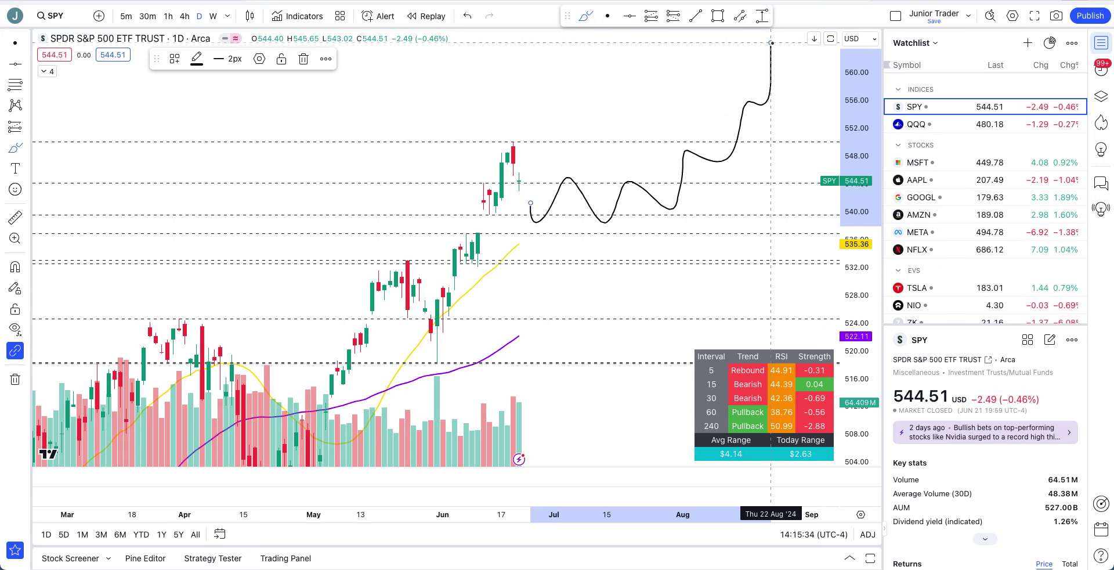
pyautogui.hotkey('ctrl', 'z')
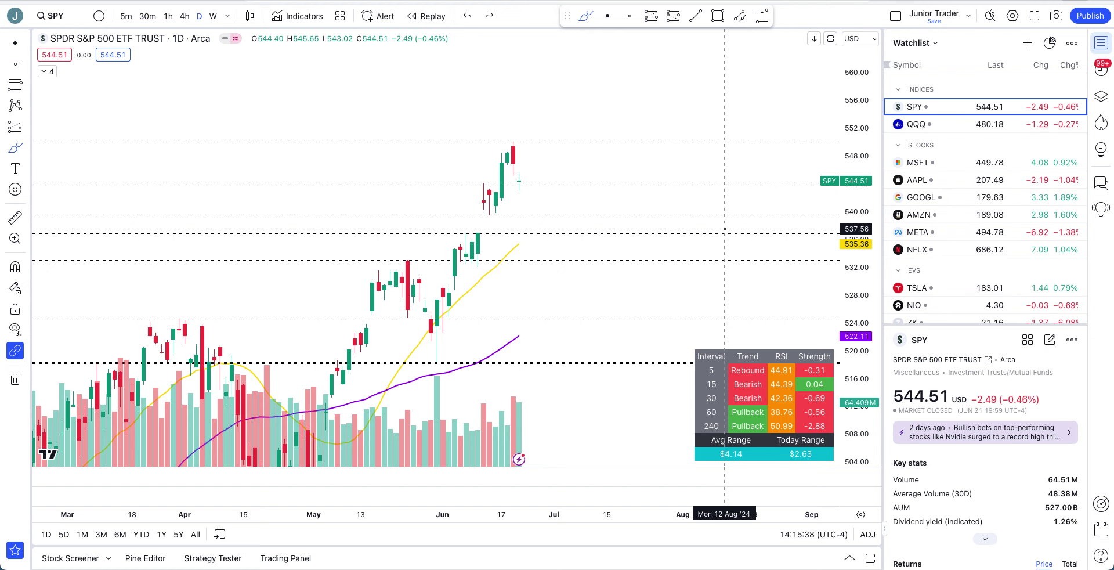
# Load QQQ from the watchlist and reposition its daily chart to center the latest candles
pyautogui.click(962, 124)
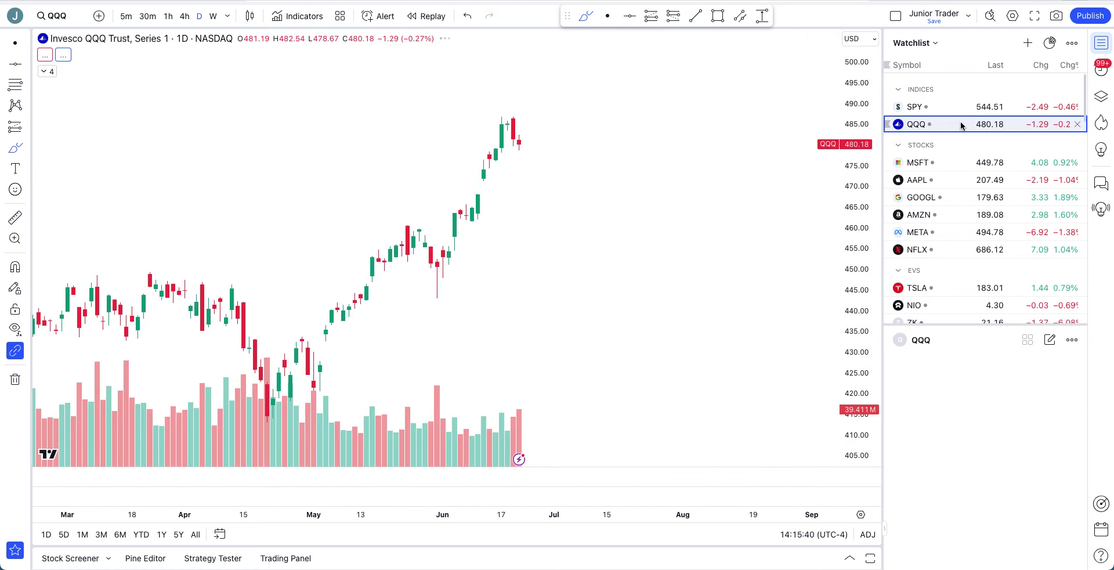
pyautogui.click(608, 15)
pyautogui.moveTo(546, 64)
pyautogui.mouseDown()
pyautogui.moveTo(674, 86)
pyautogui.moveTo(633, 87)
pyautogui.mouseUp()
# Circle the end of the yellow moving average around 465 near June 24 with the brush, and undo the markings
pyautogui.click(586, 15)
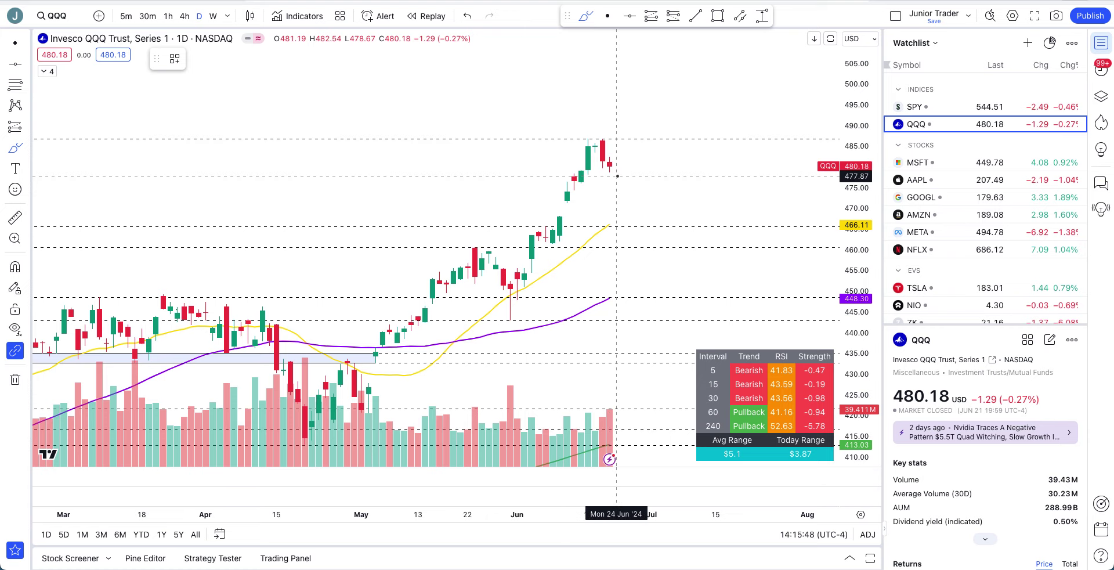
pyautogui.moveTo(616, 215)
pyautogui.mouseDown()
pyautogui.moveTo(599, 243)
pyautogui.moveTo(604, 222)
pyautogui.mouseUp()
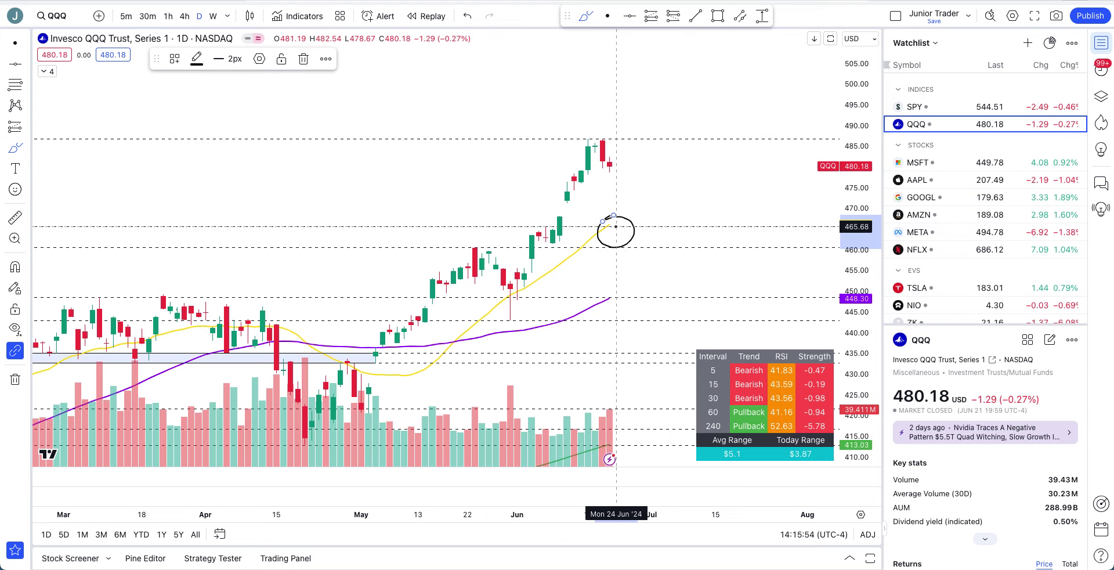
pyautogui.moveTo(616, 227); pyautogui.dragTo(609, 226)
pyautogui.press('super+z')
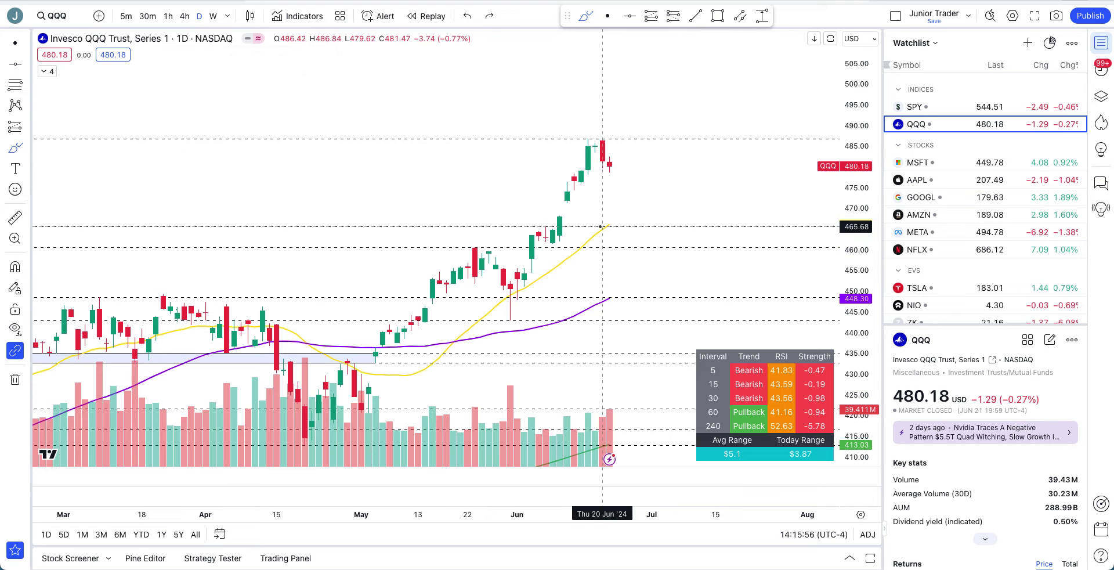
# Switch the QQQ chart to the 1-hour interval and bring the latest candles into view with room ahead of them
pyautogui.scroll(-1, 436, 230)
pyautogui.scroll(-3, 436, 229)
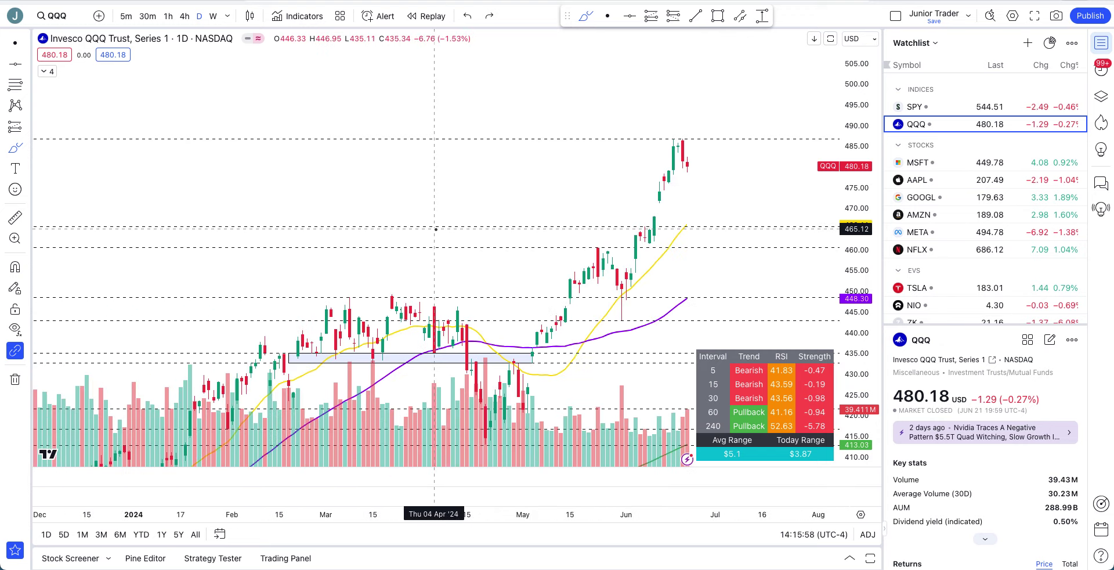
pyautogui.click(168, 17)
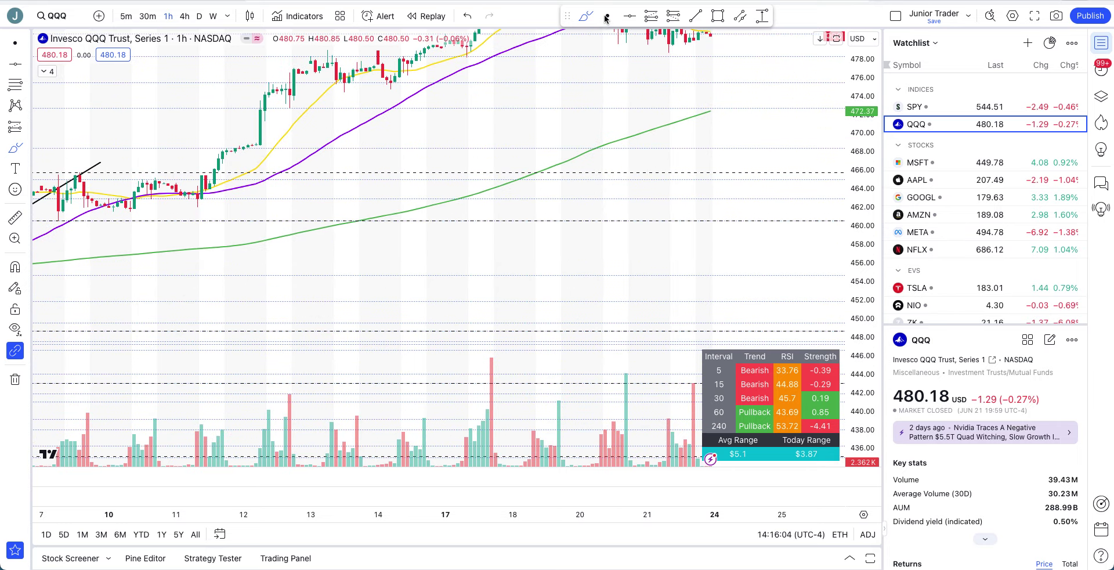
pyautogui.moveTo(615, 67); pyautogui.dragTo(546, 237)
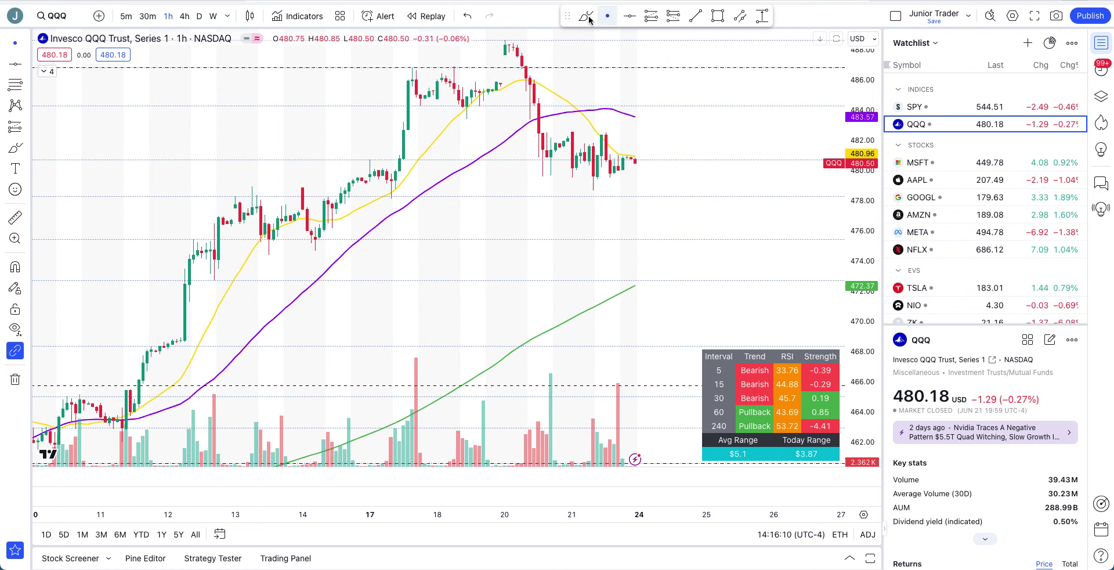
# Brush a curve rising from the last hourly candle to about 484.5 on June 24, and undo it
pyautogui.moveTo(648, 158)
pyautogui.mouseDown()
pyautogui.moveTo(675, 142)
pyautogui.moveTo(687, 104)
pyautogui.mouseUp()
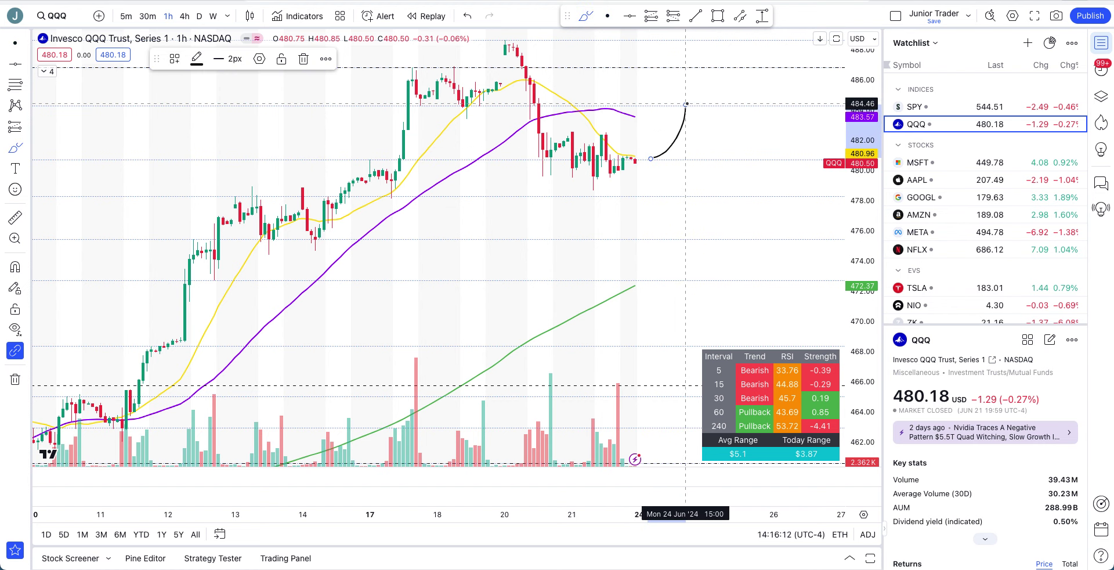
pyautogui.hotkey('ctrl', 'z')
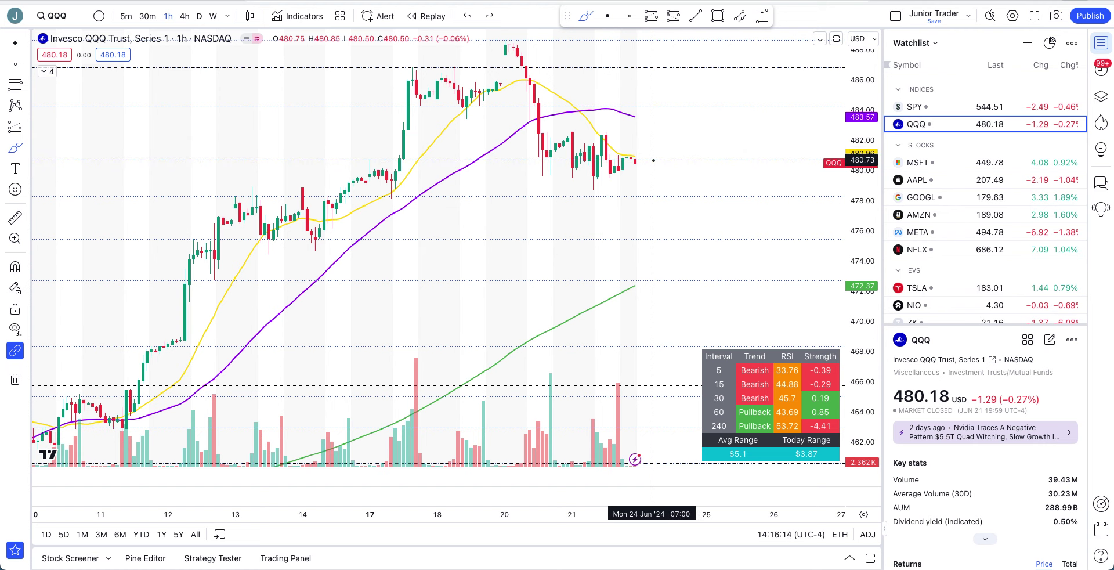
# Brush support lines near 478.2 and 475.3 and extend the green moving average to about 476.2 on June 25, undoing all three
pyautogui.click(657, 197)
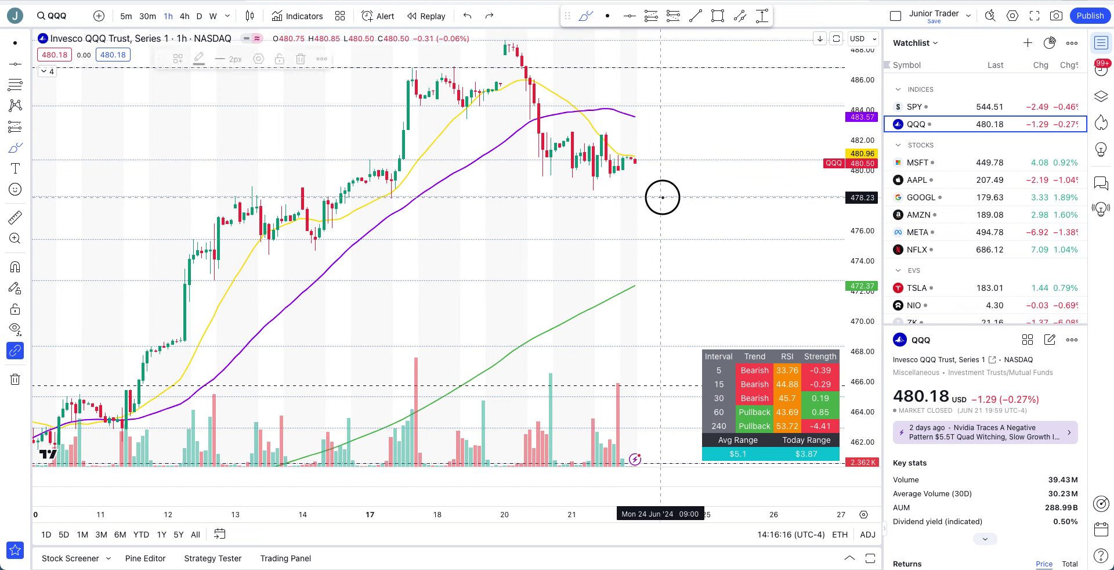
pyautogui.moveTo(627, 240); pyautogui.dragTo(758, 240)
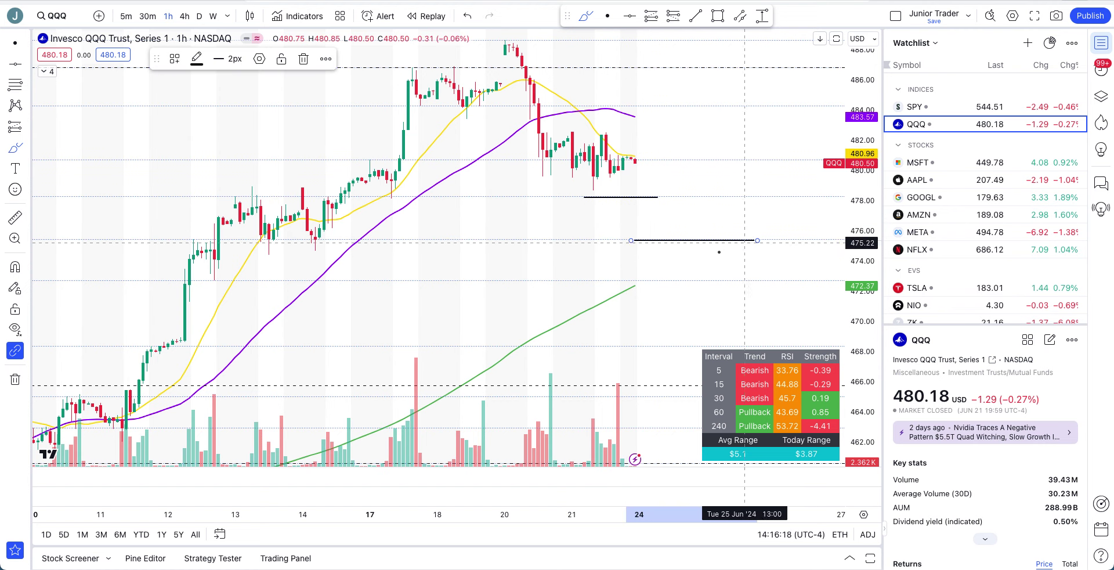
pyautogui.moveTo(637, 284); pyautogui.dragTo(736, 229)
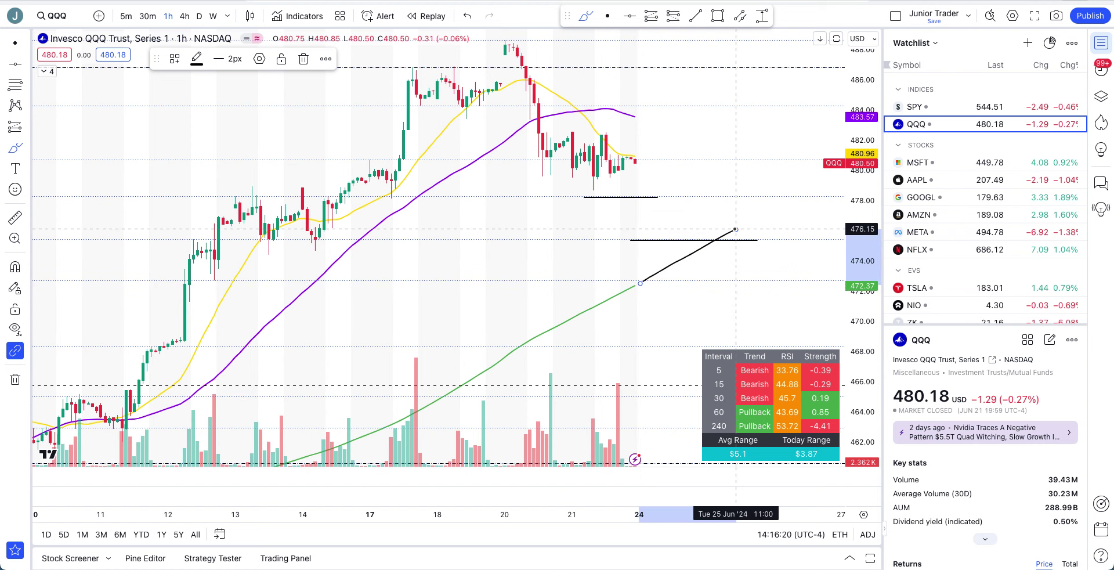
pyautogui.hotkey('ctrl', 'z')
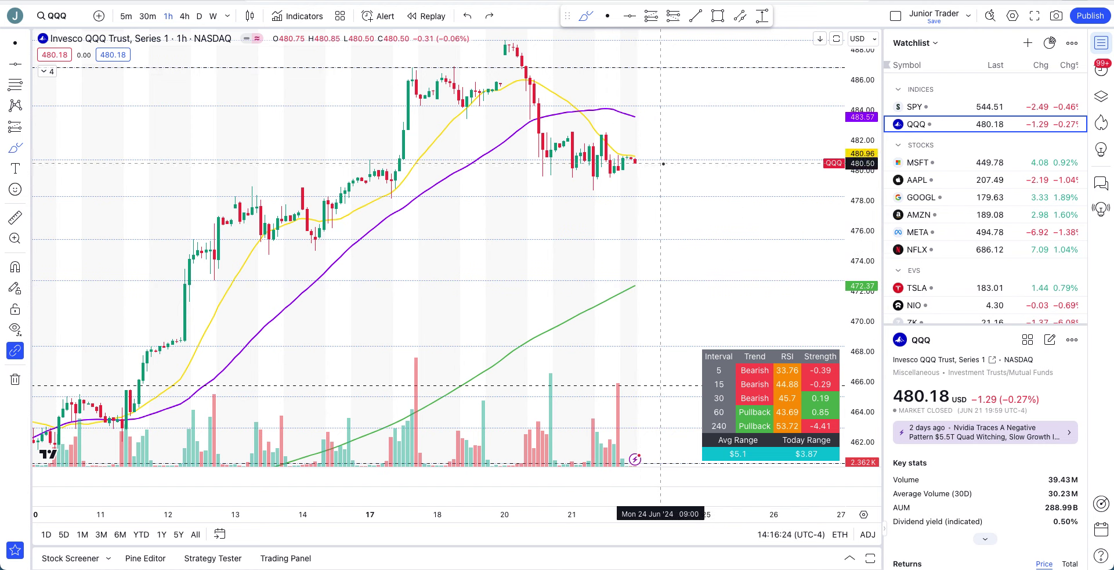
# Brush a curve turning down from about 484.3 to 482 and a line back along the 484.3 level, undoing both
pyautogui.scroll(-5, 667, 151)
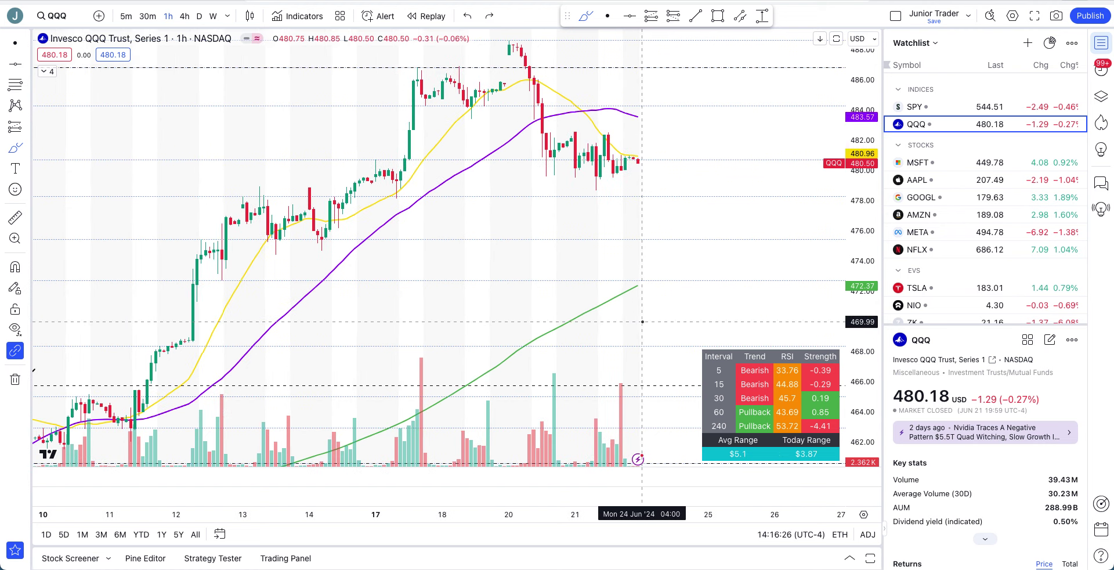
pyautogui.moveTo(855, 158); pyautogui.dragTo(854, 194)
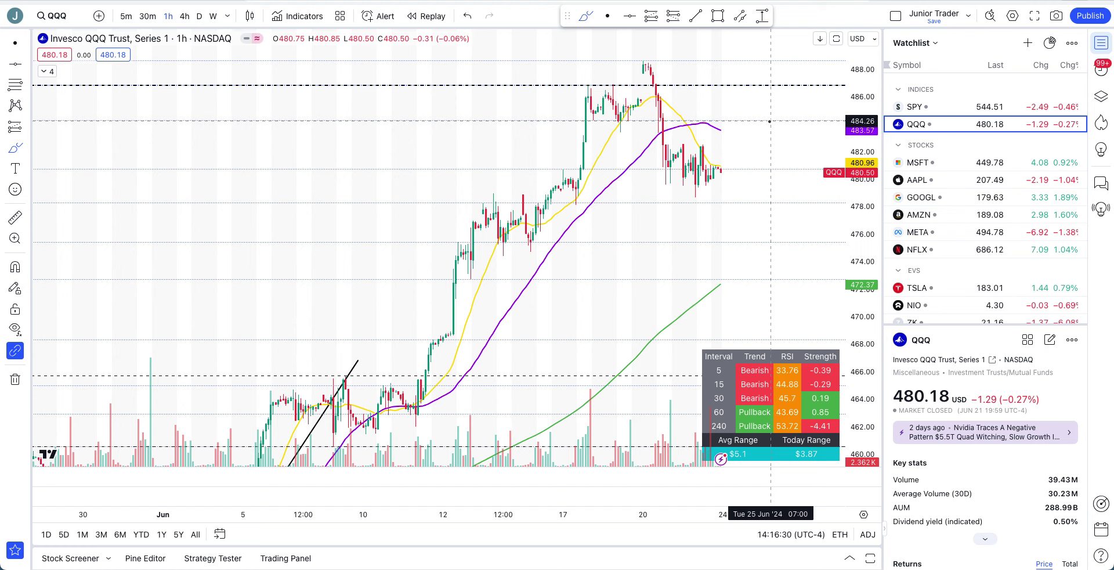
pyautogui.moveTo(756, 121)
pyautogui.mouseDown()
pyautogui.moveTo(770, 120)
pyautogui.moveTo(780, 151)
pyautogui.mouseUp()
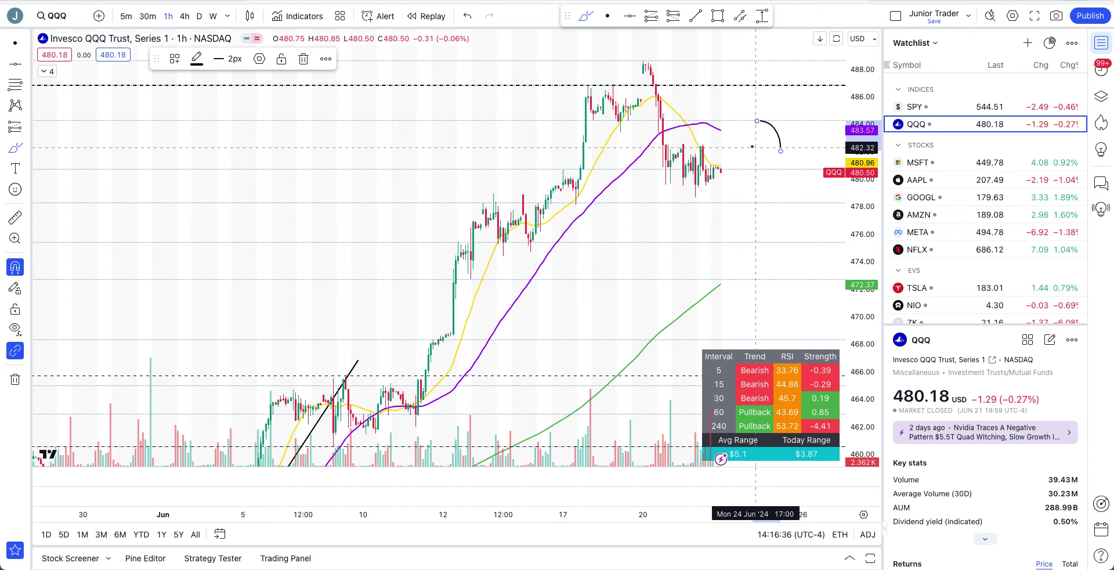
pyautogui.hotkey('ctrl', 'z')
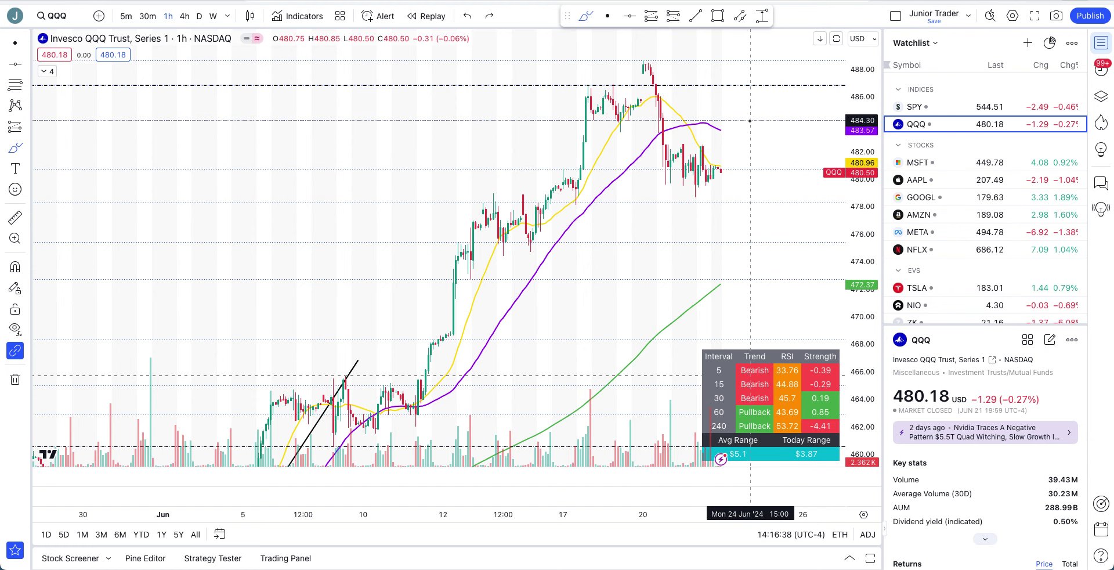
pyautogui.moveTo(750, 121); pyautogui.dragTo(666, 120)
pyautogui.hotkey('ctrl', 'z')
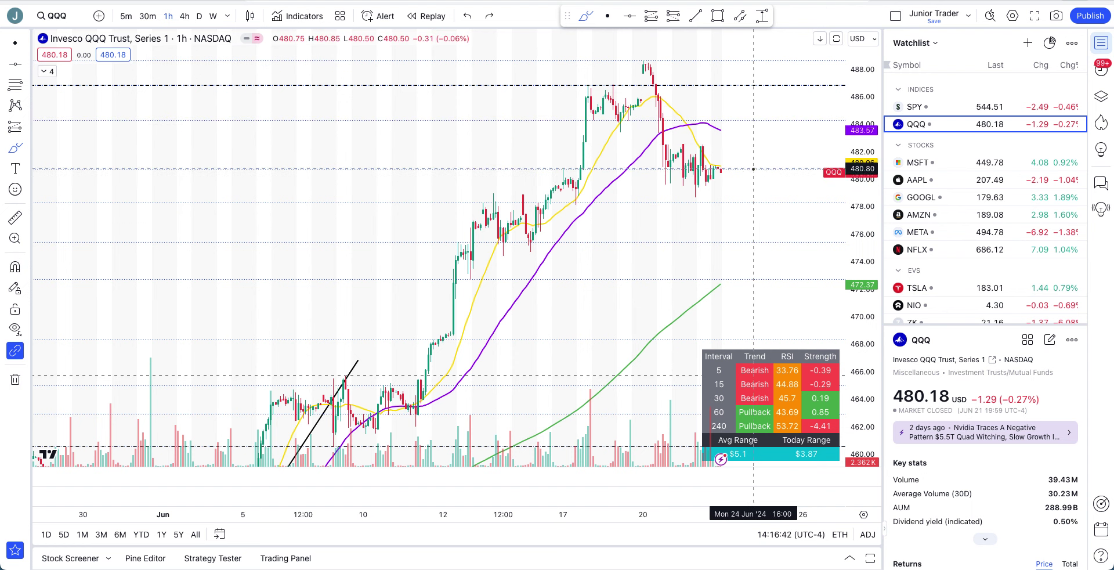
# Brush arcs over the June 20 peak and a possible lower high near 485, and a descending line from the peak to about 481
pyautogui.scroll(2, 734, 162)
pyautogui.click(632, 50)
pyautogui.moveTo(632, 51); pyautogui.dragTo(660, 54)
pyautogui.moveTo(724, 119); pyautogui.dragTo(772, 125)
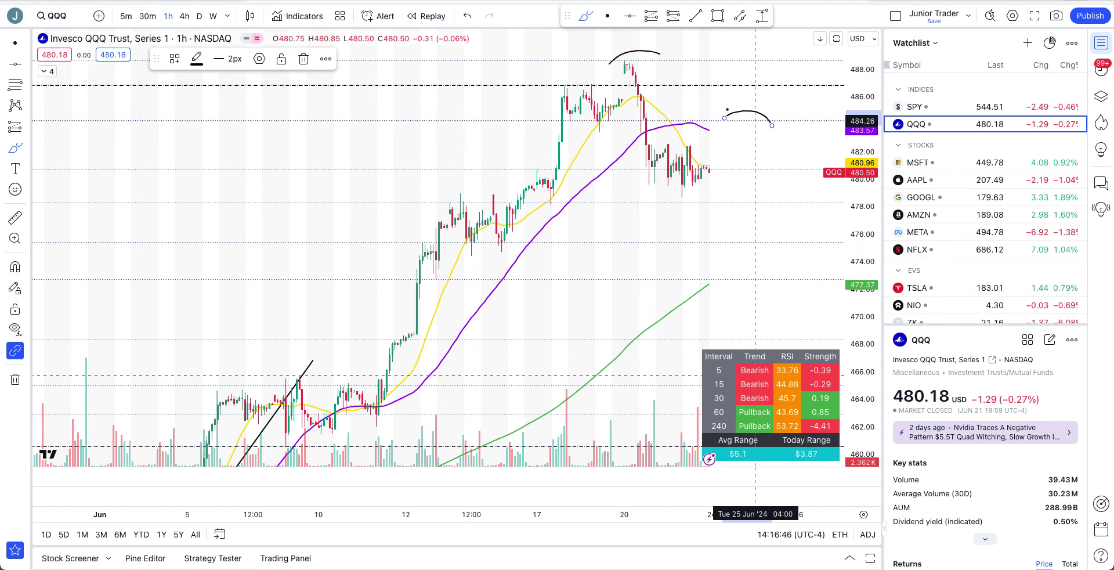
pyautogui.moveTo(632, 60); pyautogui.dragTo(824, 164)
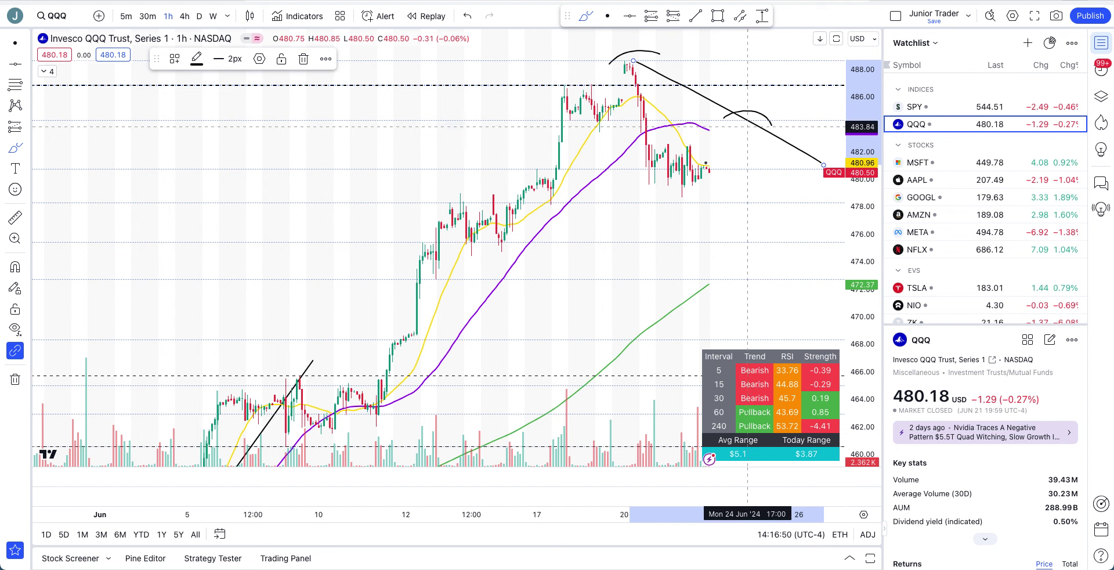
# Sketch a brush path from the last candle up to about 484 and down to 475.3 by June 25, and undo it
pyautogui.moveTo(718, 167)
pyautogui.mouseDown()
pyautogui.moveTo(754, 122)
pyautogui.moveTo(795, 244)
pyautogui.mouseUp()
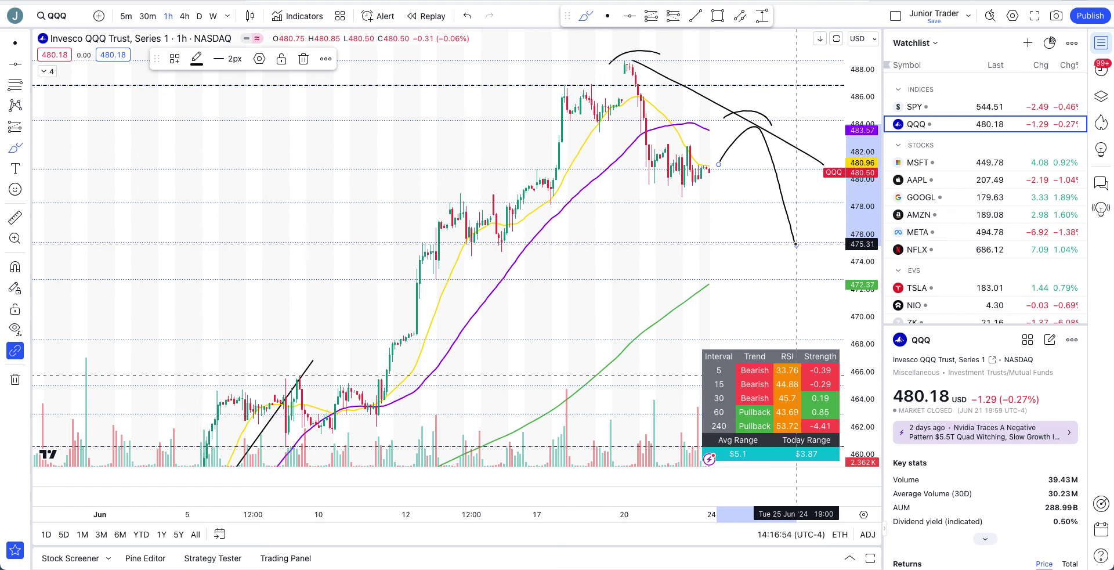
pyautogui.hotkey('ctrl', 'z')
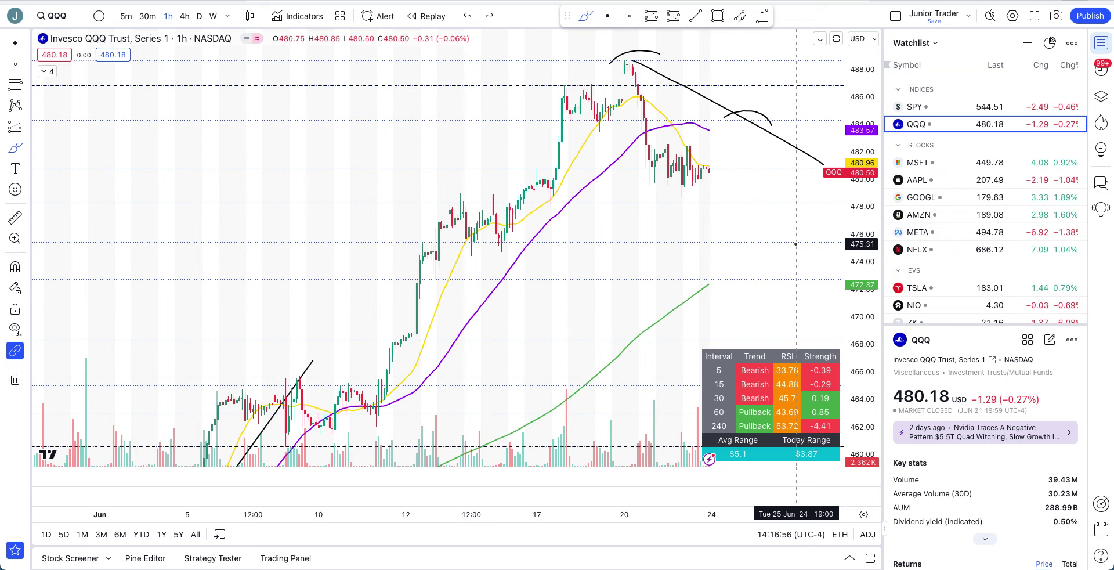
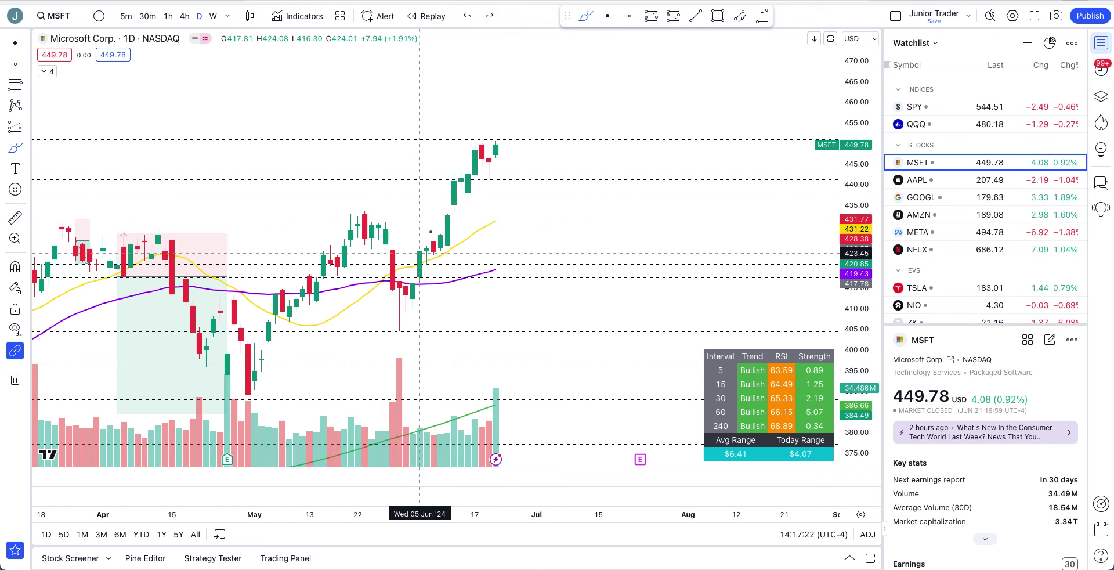
# Brush a rising line from the latest MSFT daily candles up to the dashed high level, and undo it
pyautogui.moveTo(487, 174)
pyautogui.mouseDown()
pyautogui.moveTo(510, 169)
pyautogui.moveTo(489, 178)
pyautogui.moveTo(530, 137)
pyautogui.mouseUp()
pyautogui.press('super+z')
pyautogui.press('super+z')
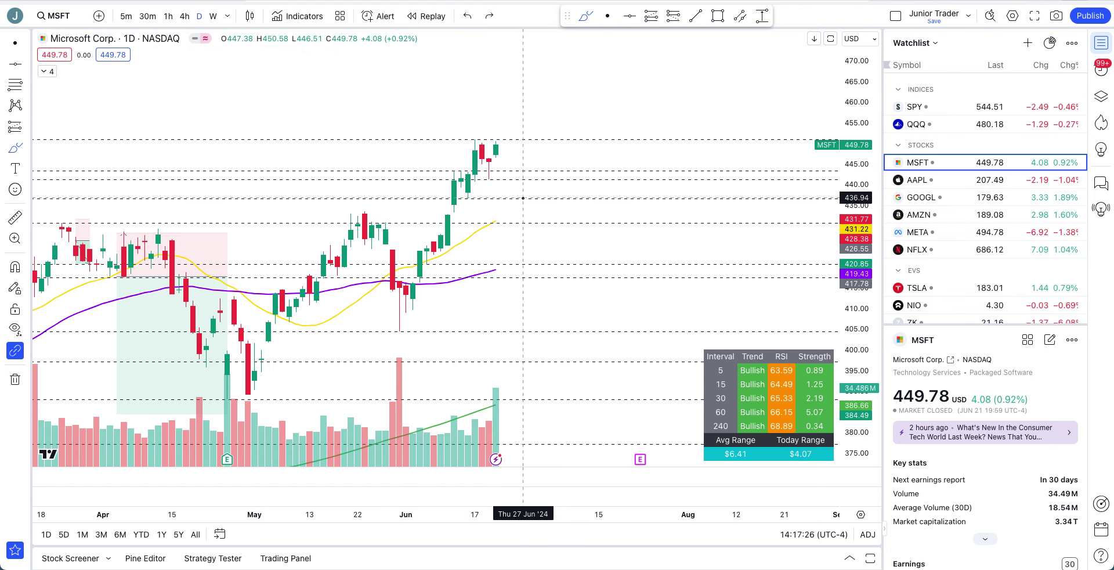
# Circle the latest MSFT candle and brush support lines near 443.3 and 441.3, undoing these marks
pyautogui.moveTo(853, 324); pyautogui.dragTo(854, 295)
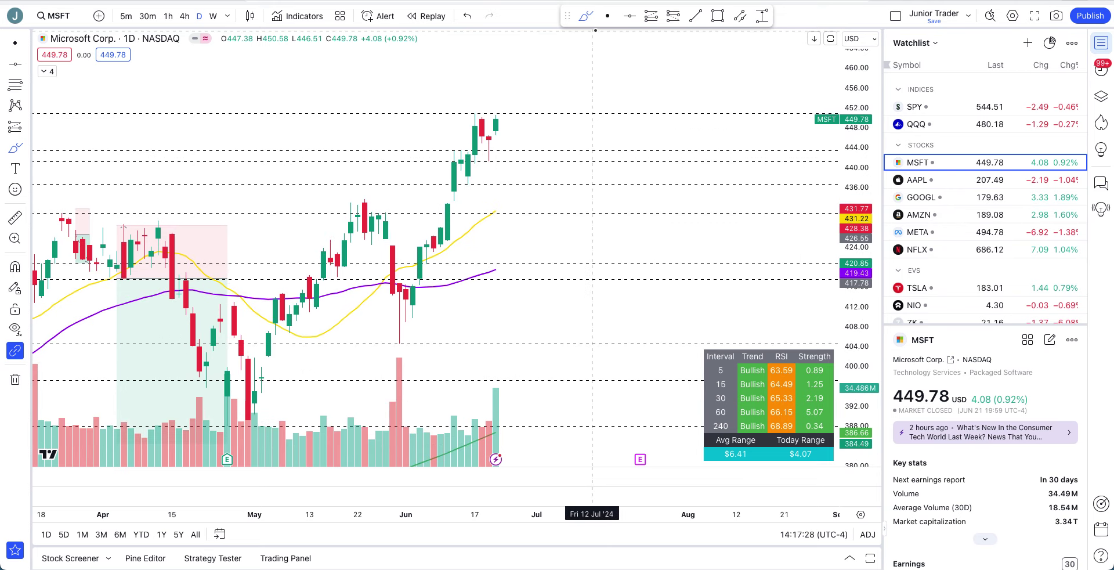
pyautogui.moveTo(491, 111); pyautogui.dragTo(489, 115)
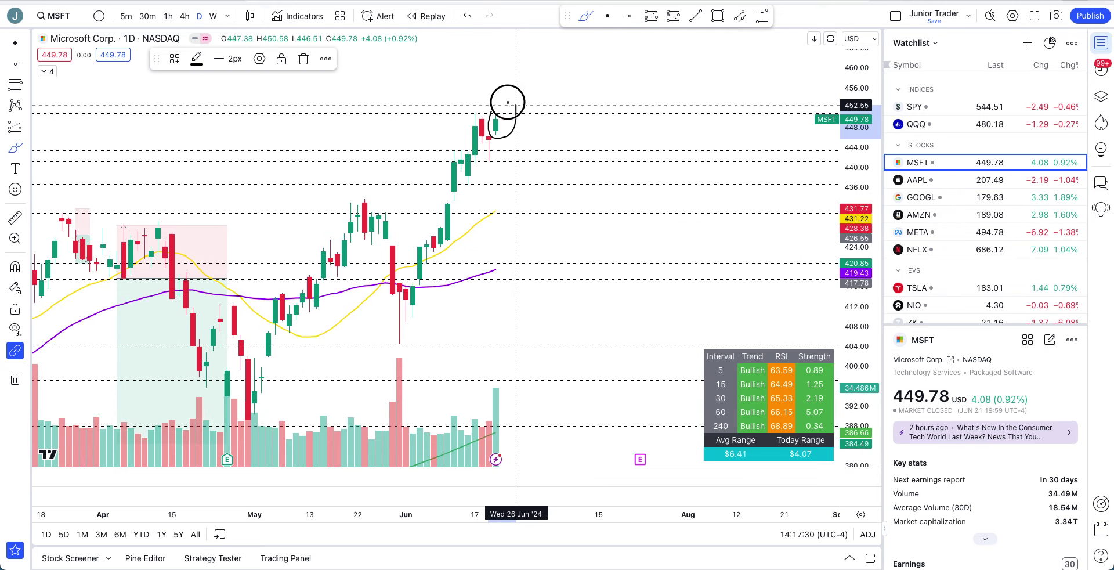
pyautogui.press('super+z')
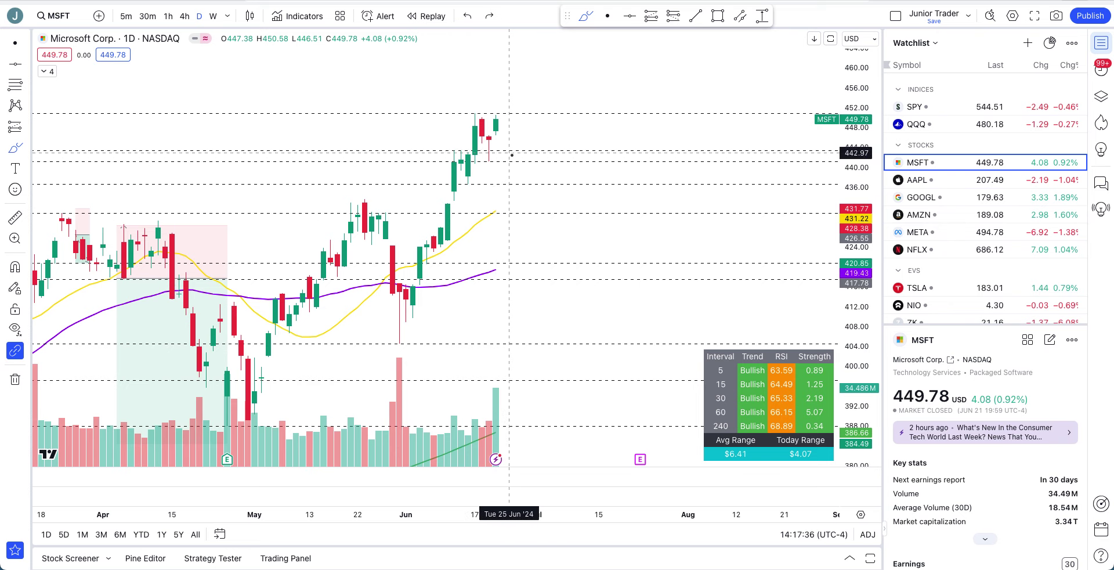
pyautogui.moveTo(514, 151); pyautogui.dragTo(461, 151)
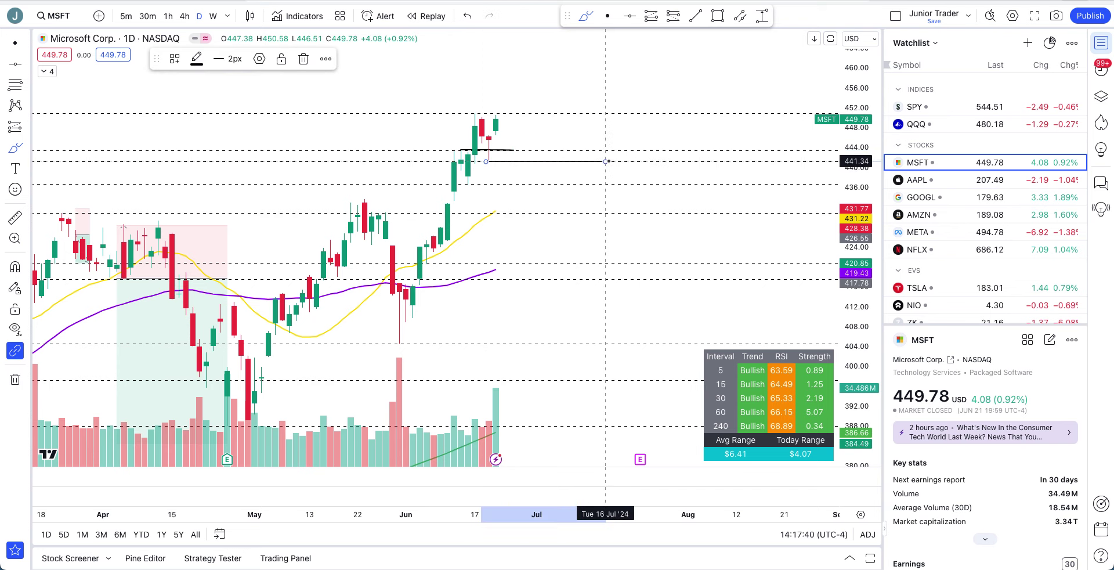
pyautogui.click(467, 16)
# Switch the MSFT chart to the one-hour interval and frame the June price action
pyautogui.click(165, 18)
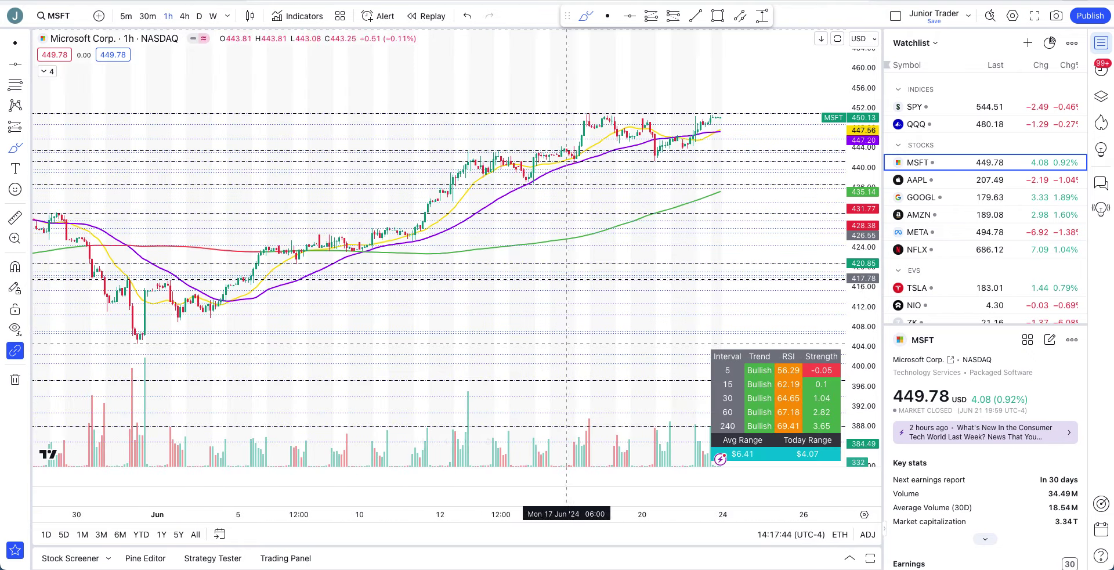
pyautogui.moveTo(619, 79); pyautogui.dragTo(564, 170)
pyautogui.moveTo(857, 392); pyautogui.dragTo(850, 134)
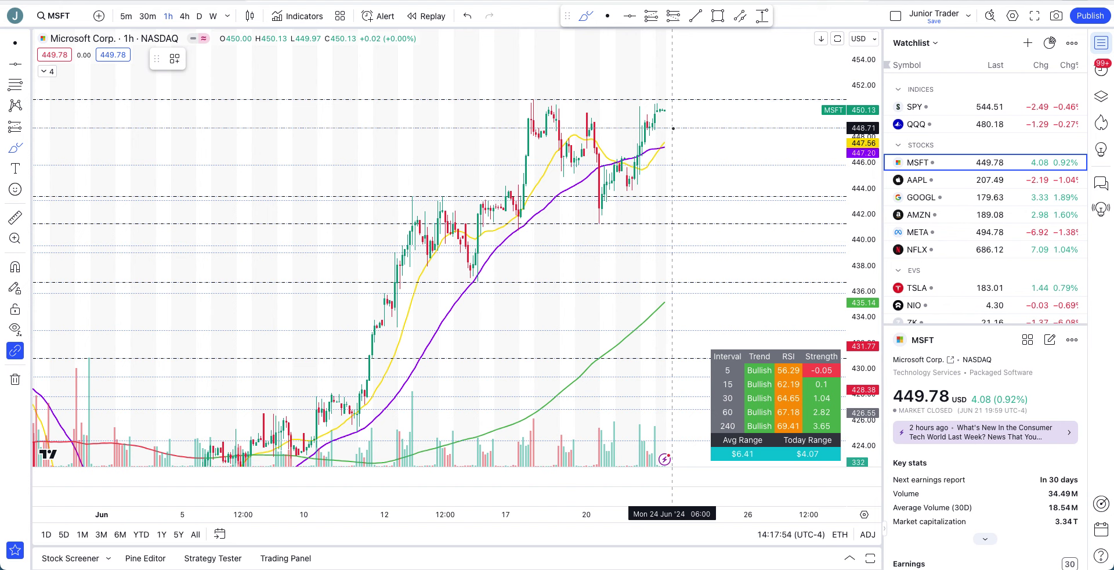
# Brush a steep descending pullback line beyond the last hourly candle down to about 437.5, and undo it
pyautogui.moveTo(674, 128)
pyautogui.mouseDown()
pyautogui.moveTo(660, 149)
pyautogui.moveTo(669, 128)
pyautogui.moveTo(710, 270)
pyautogui.mouseUp()
pyautogui.press('super+z')
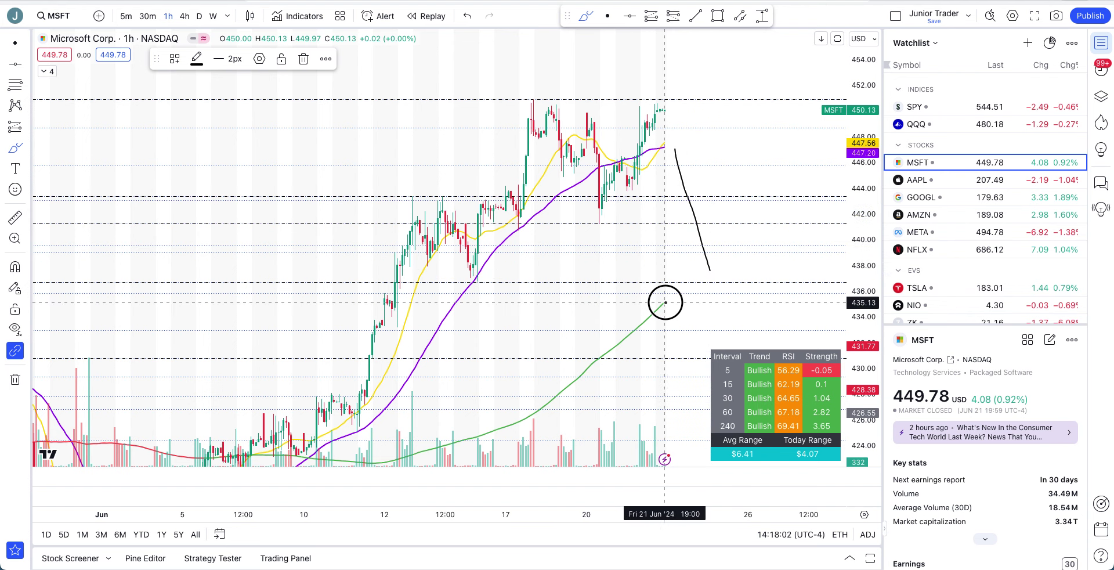
pyautogui.hotkey('ctrl', 'z')
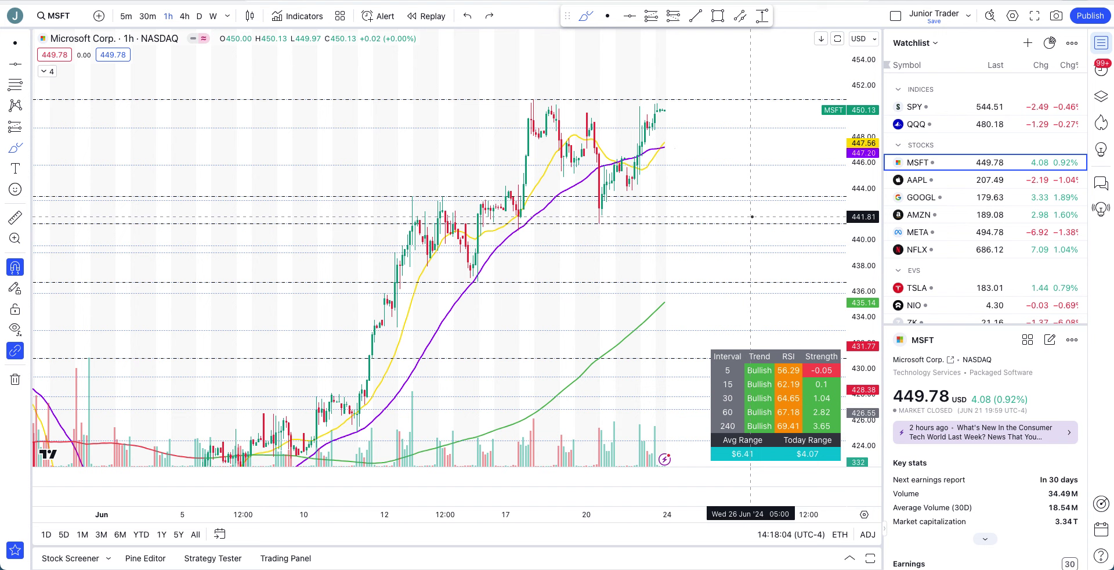
# Brush a support line from about 442 to 440 and a path rising to about 453.3 by June 26, undoing both
pyautogui.moveTo(473, 212)
pyautogui.mouseDown()
pyautogui.moveTo(497, 162)
pyautogui.moveTo(579, 179)
pyautogui.moveTo(669, 255)
pyautogui.moveTo(754, 239)
pyautogui.mouseUp()
pyautogui.hotkey('ctrl', 'z')
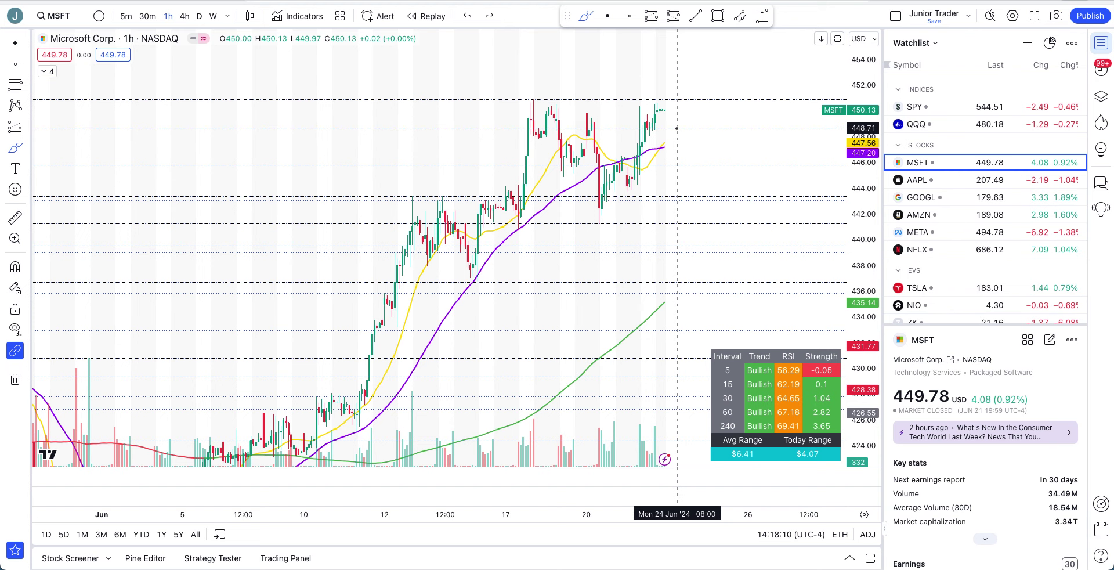
pyautogui.moveTo(671, 122)
pyautogui.mouseDown()
pyautogui.moveTo(749, 36)
pyautogui.moveTo(755, 70)
pyautogui.mouseUp()
pyautogui.hotkey('ctrl', 'z')
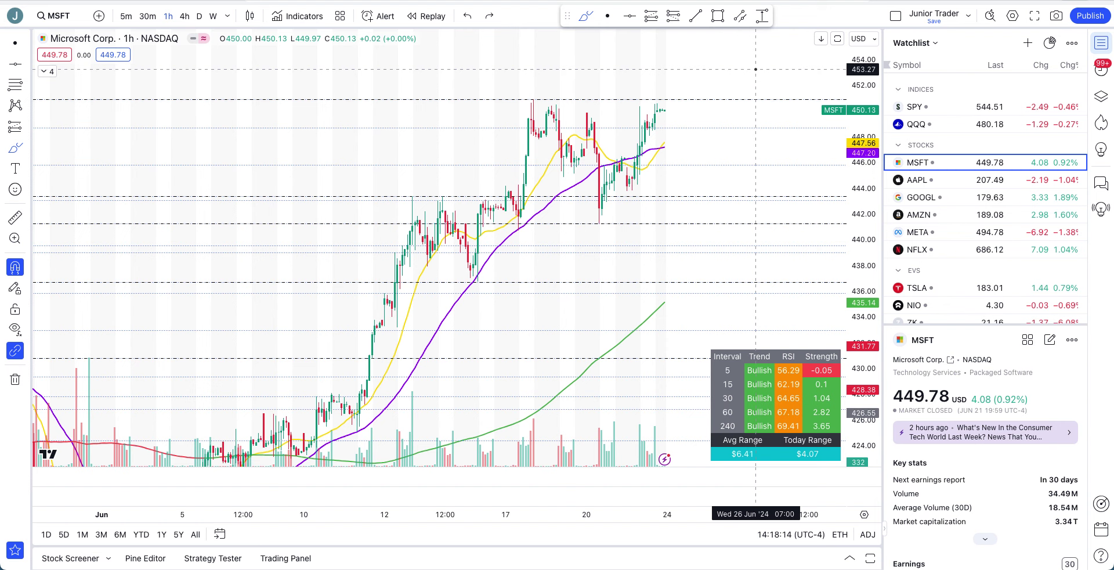
# Open the AAPL chart on the daily interval and frame its latest candles
pyautogui.click(199, 15)
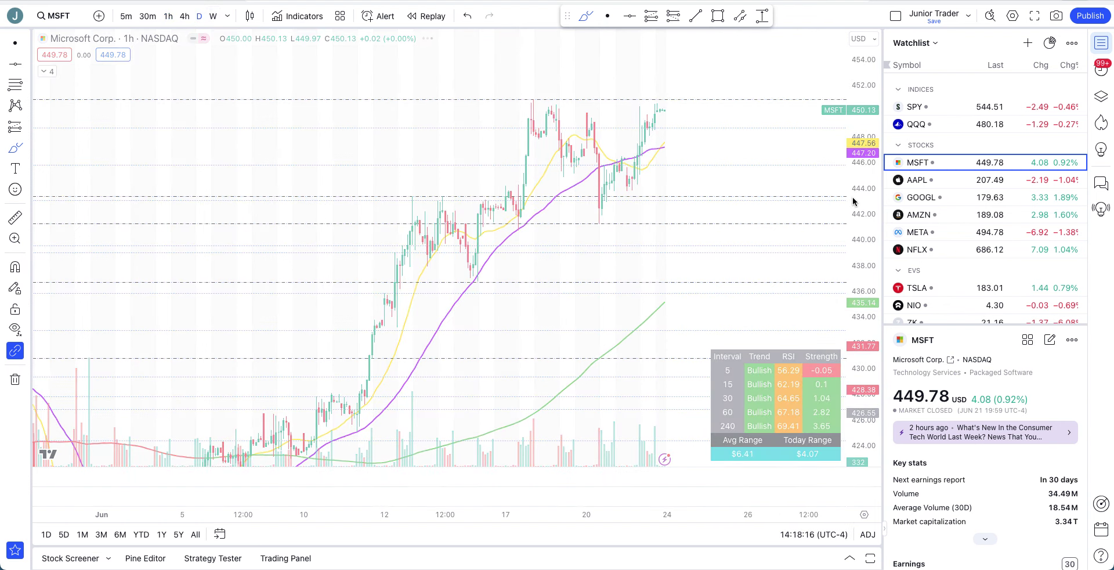
pyautogui.click(934, 185)
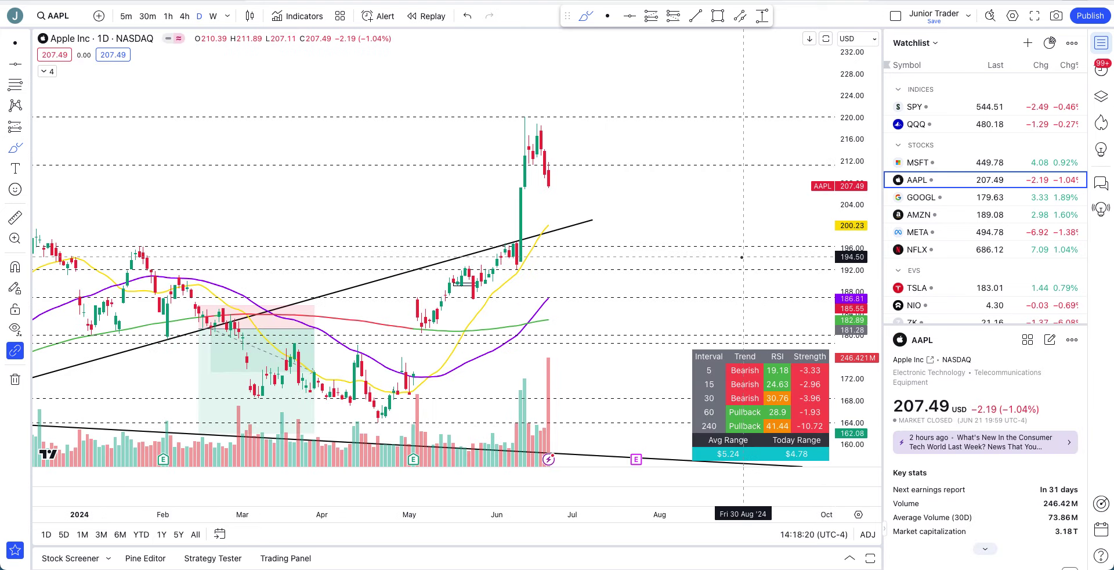
pyautogui.moveTo(523, 107); pyautogui.dragTo(727, 107)
pyautogui.scroll(2, 727, 107)
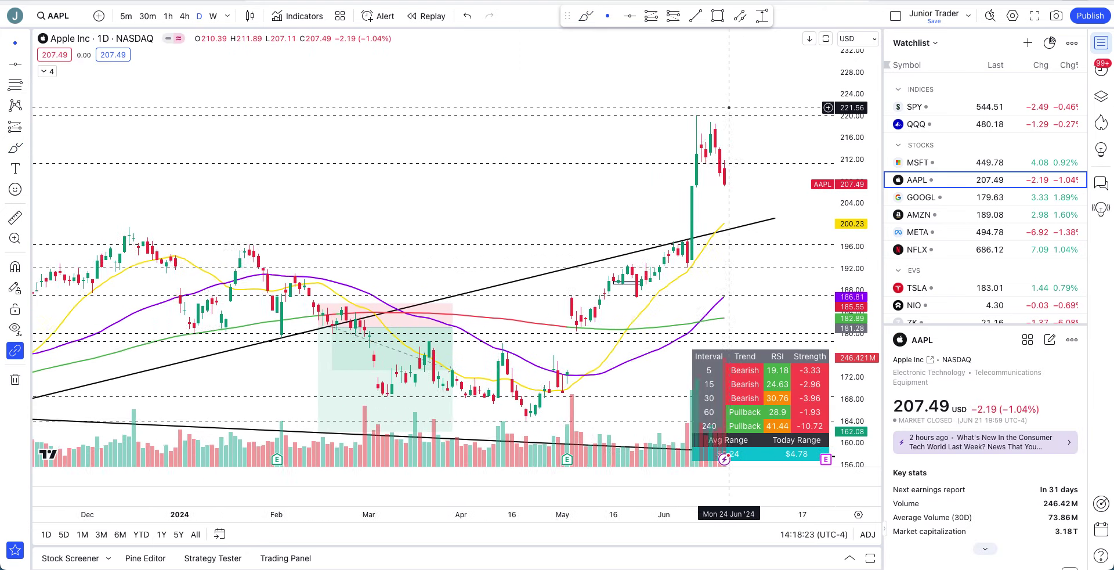
# Brush extensions of AAPL's yellow moving average and a rebound curve from about 204 to 223 by July 11, undoing them all
pyautogui.click(584, 25)
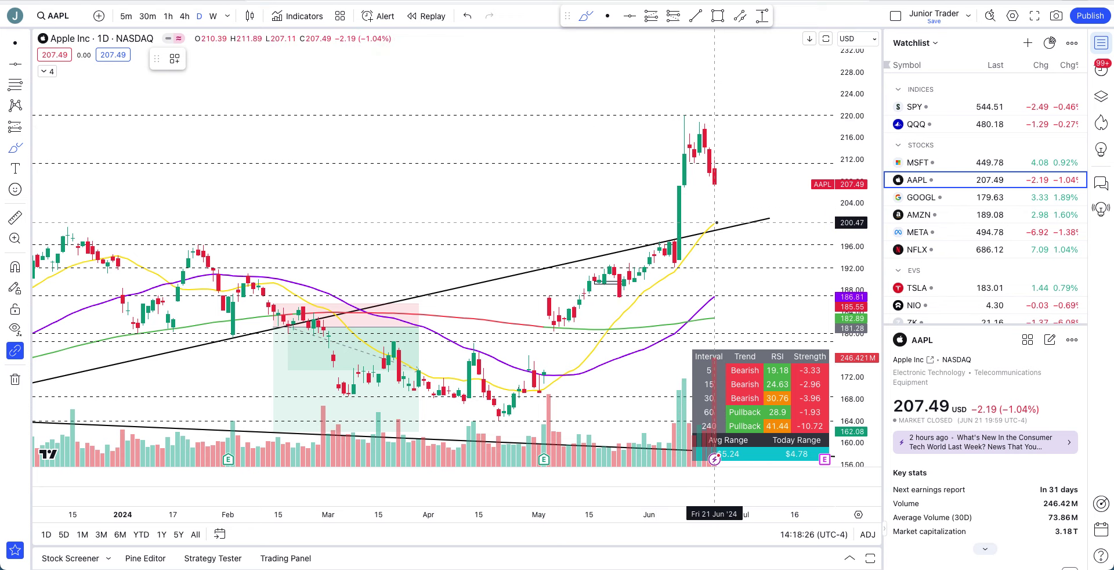
pyautogui.moveTo(716, 222)
pyautogui.mouseDown()
pyautogui.moveTo(748, 192)
pyautogui.moveTo(781, 100)
pyautogui.mouseUp()
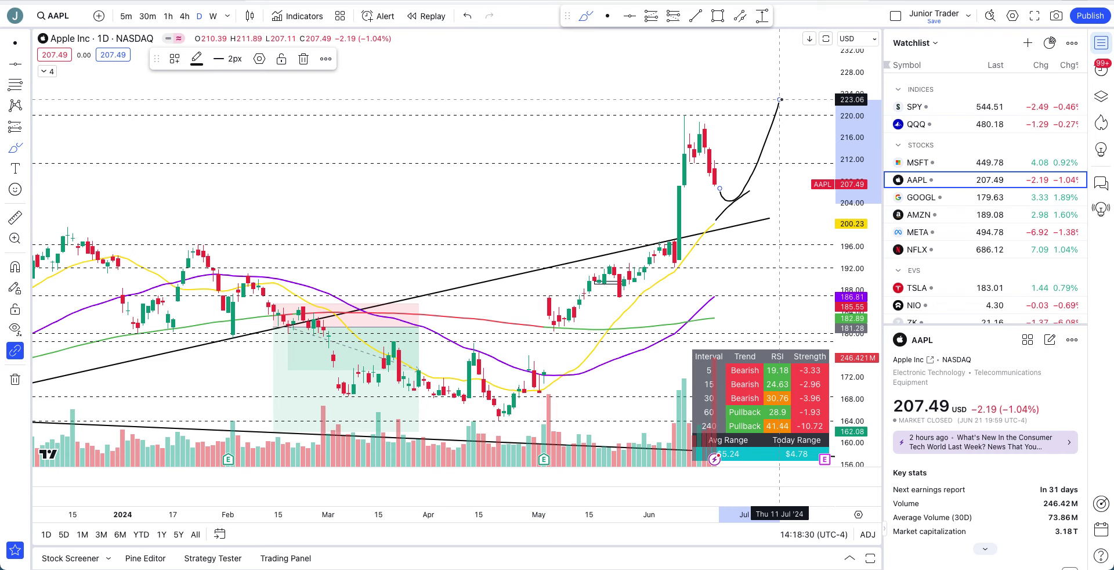
pyautogui.hotkey('ctrl', 'z')
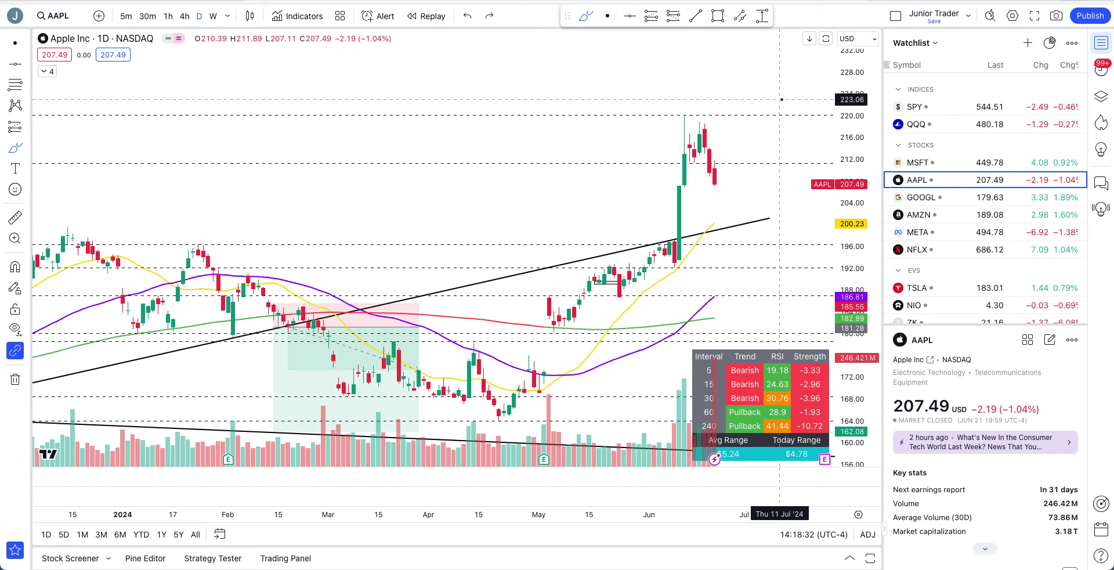
pyautogui.moveTo(717, 222); pyautogui.dragTo(745, 189)
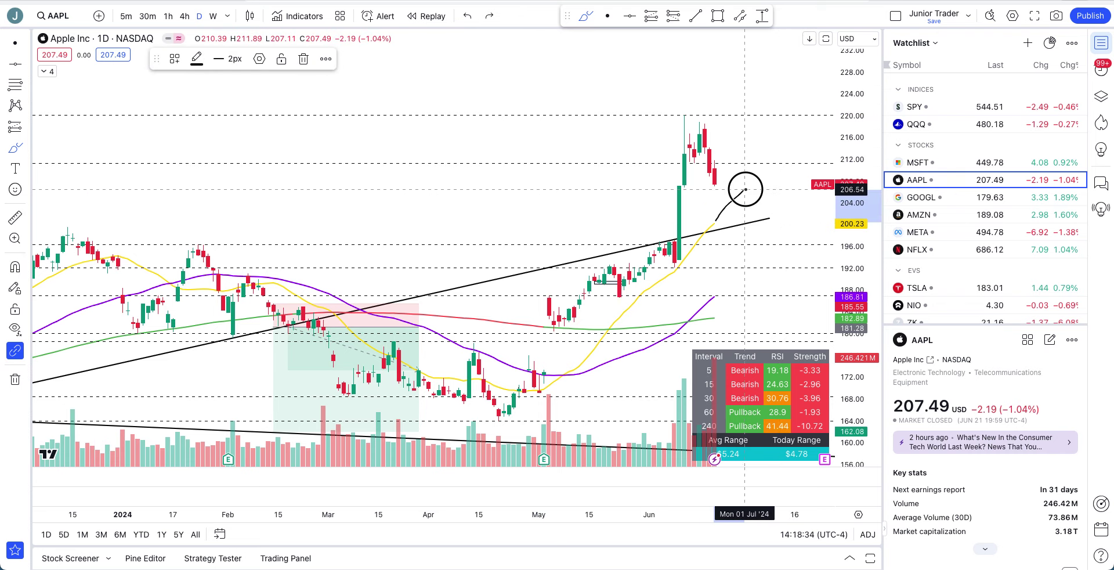
pyautogui.hotkey('ctrl', 'z')
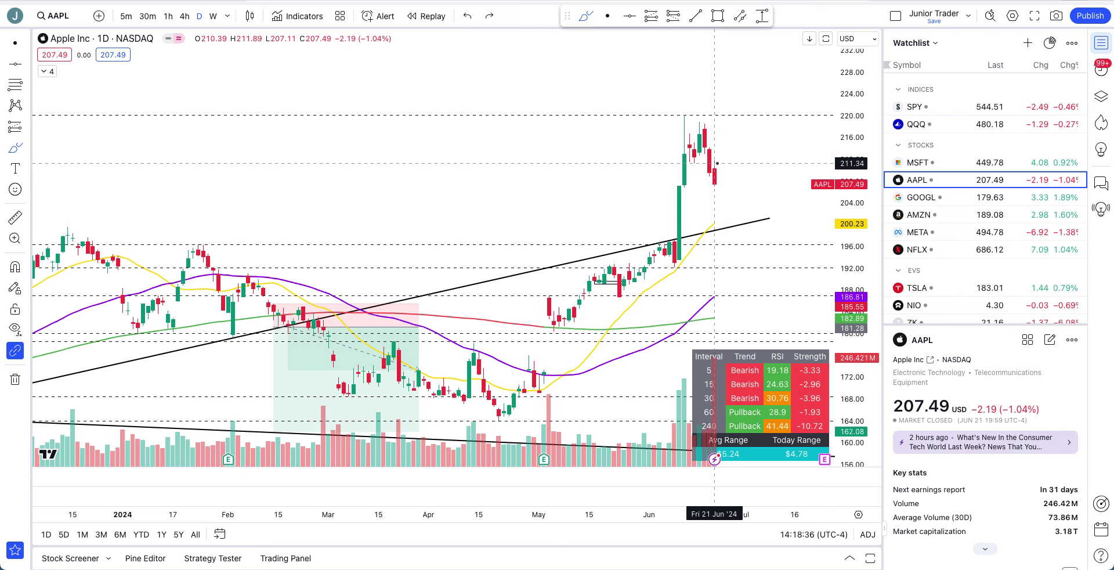
# Brush a line back along AAPL's 211.3 level from the latest candles, and undo the marks there
pyautogui.moveTo(717, 164); pyautogui.dragTo(638, 166)
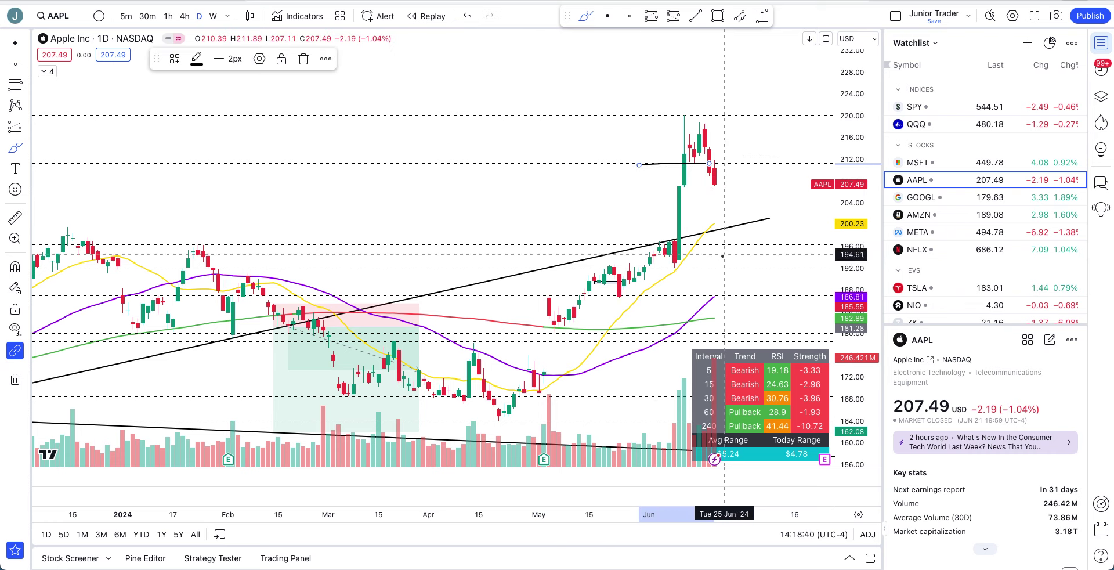
pyautogui.hotkey('ctrl', 'z')
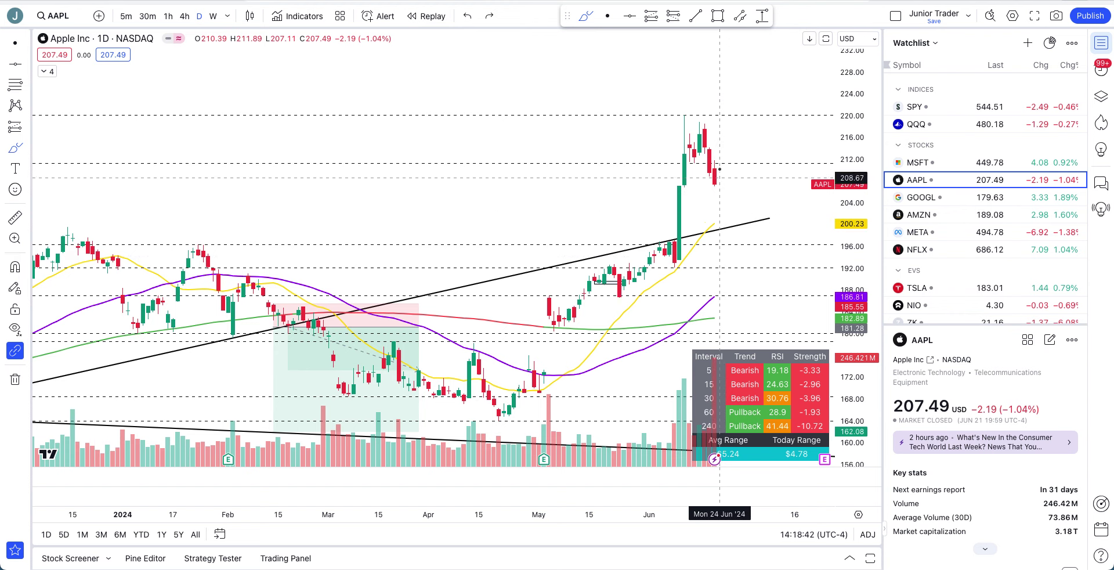
pyautogui.moveTo(716, 160); pyautogui.dragTo(716, 156)
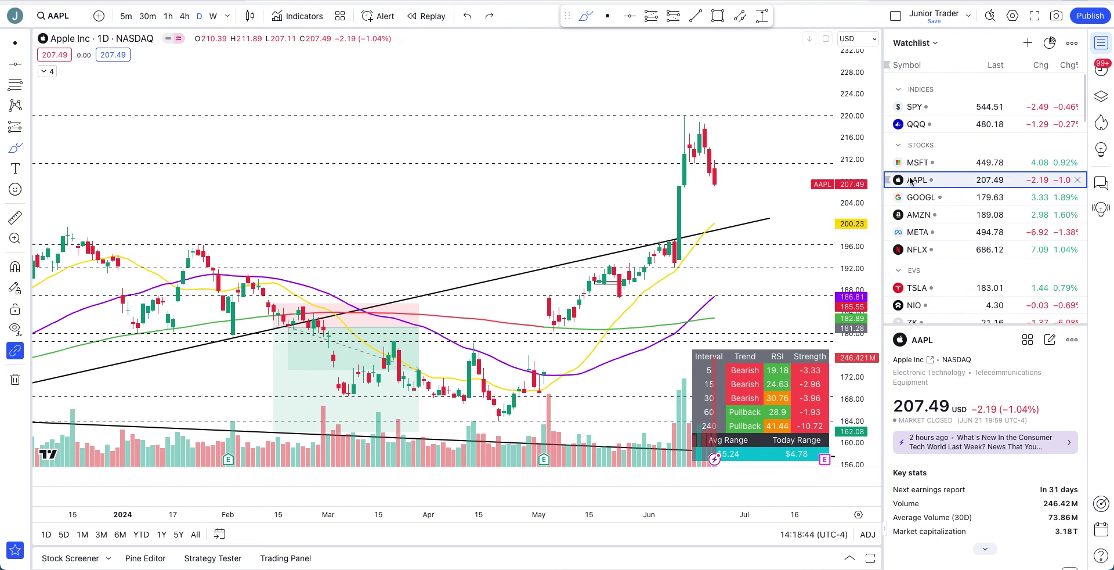
# Open the GOOGL daily chart and enlarge its April to June price action, leaving room for projections
pyautogui.click(946, 195)
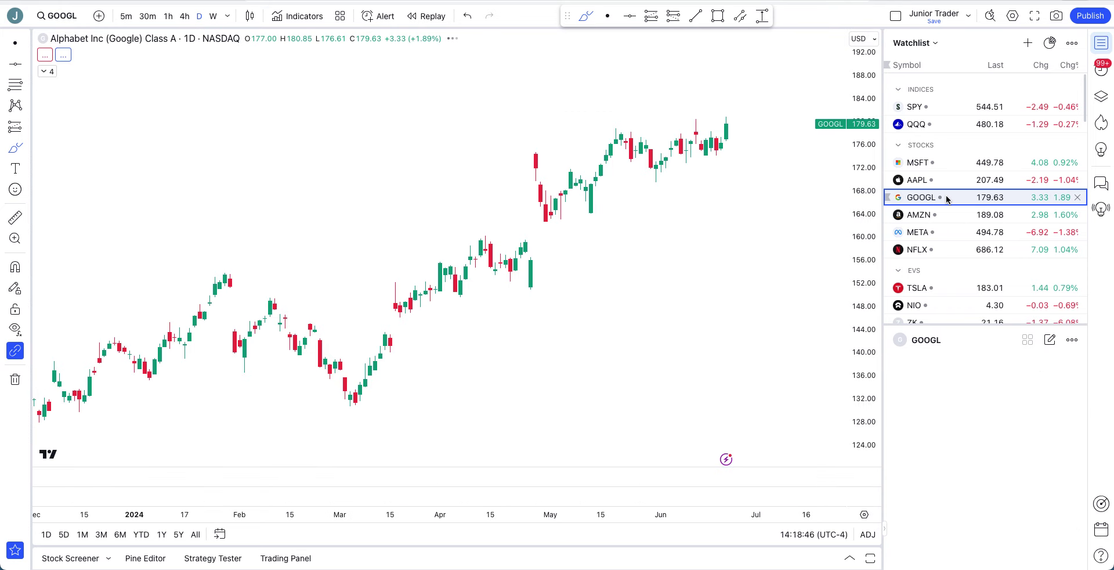
pyautogui.scroll(3, 595, 297)
pyautogui.scroll(1, 595, 297)
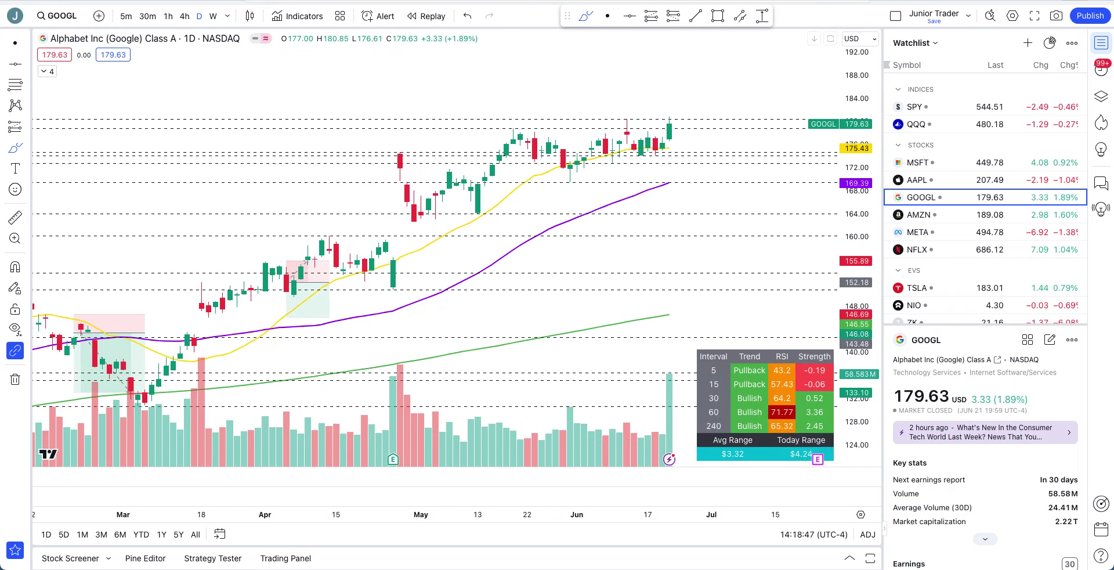
pyautogui.click(609, 19)
pyautogui.moveTo(622, 88); pyautogui.dragTo(559, 149)
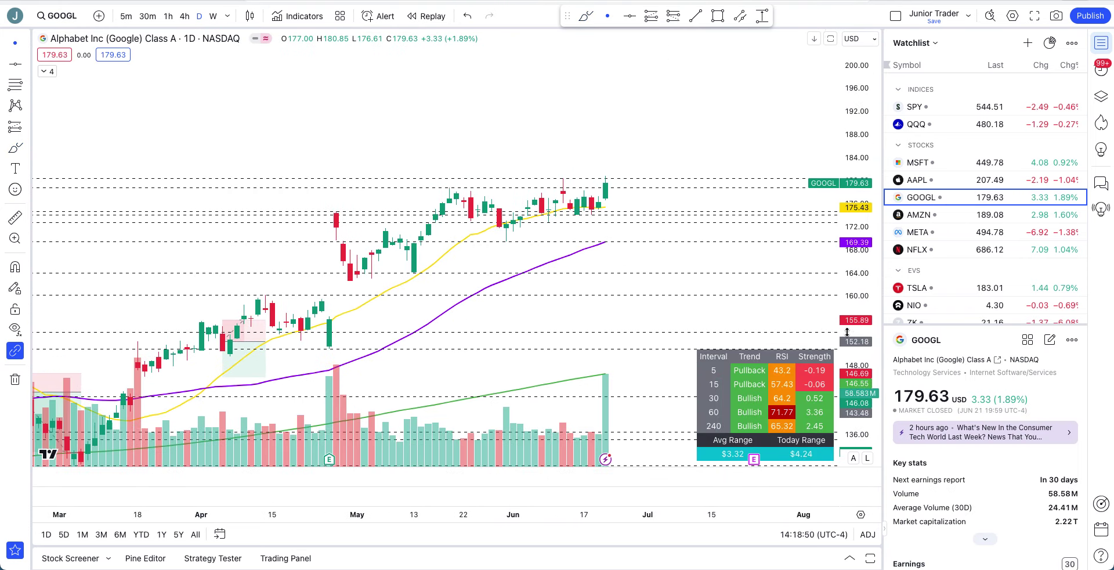
pyautogui.moveTo(847, 332); pyautogui.dragTo(847, 278)
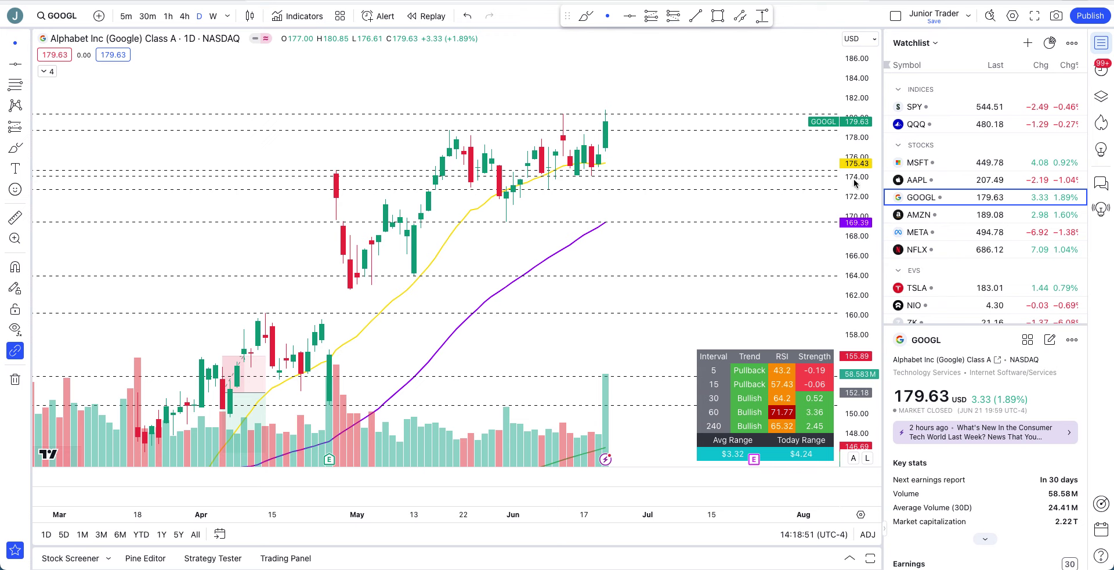
# Brush marks along the 174.65 to 174.1 support under GOOGL's June candles and down to about 170, undoing both
pyautogui.click(586, 17)
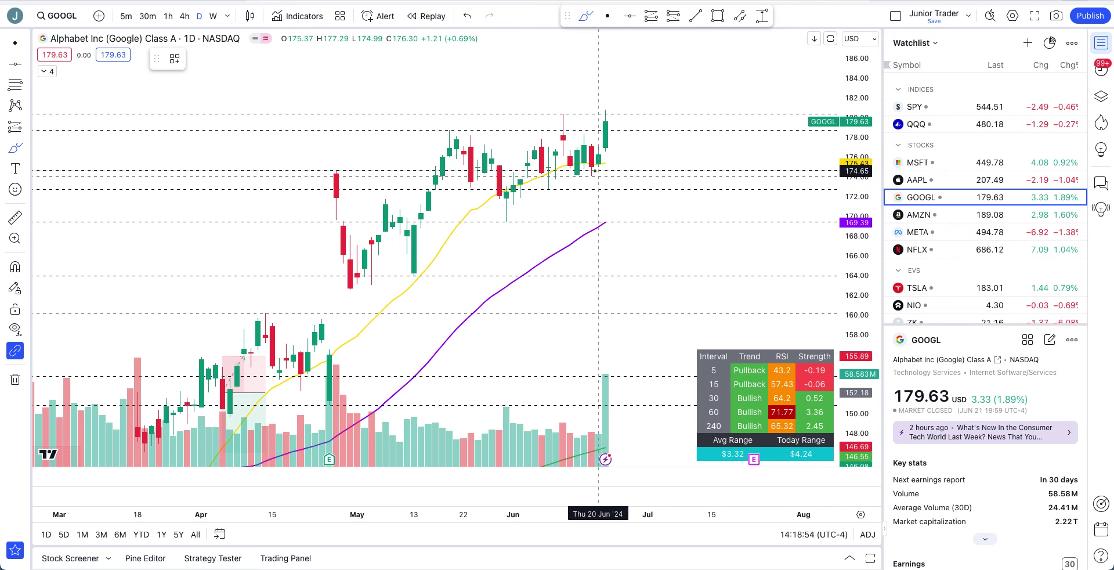
pyautogui.moveTo(595, 170)
pyautogui.mouseDown()
pyautogui.moveTo(525, 173)
pyautogui.moveTo(561, 176)
pyautogui.mouseUp()
pyautogui.hotkey('ctrl', 'z')
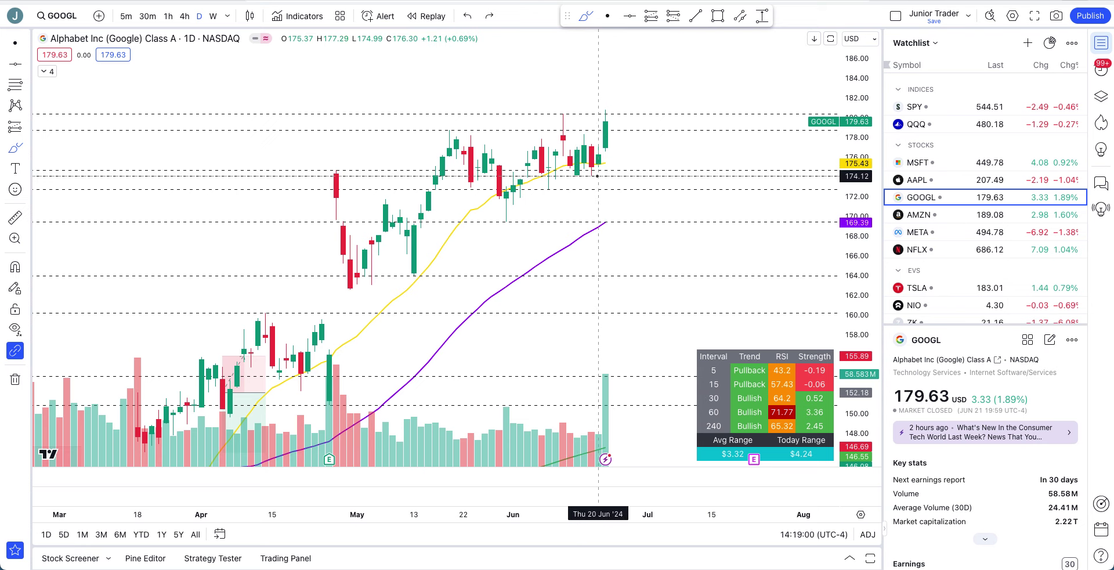
pyautogui.moveTo(598, 176)
pyautogui.mouseDown()
pyautogui.moveTo(597, 211)
pyautogui.moveTo(622, 238)
pyautogui.moveTo(605, 218)
pyautogui.mouseUp()
pyautogui.hotkey('ctrl', 'z')
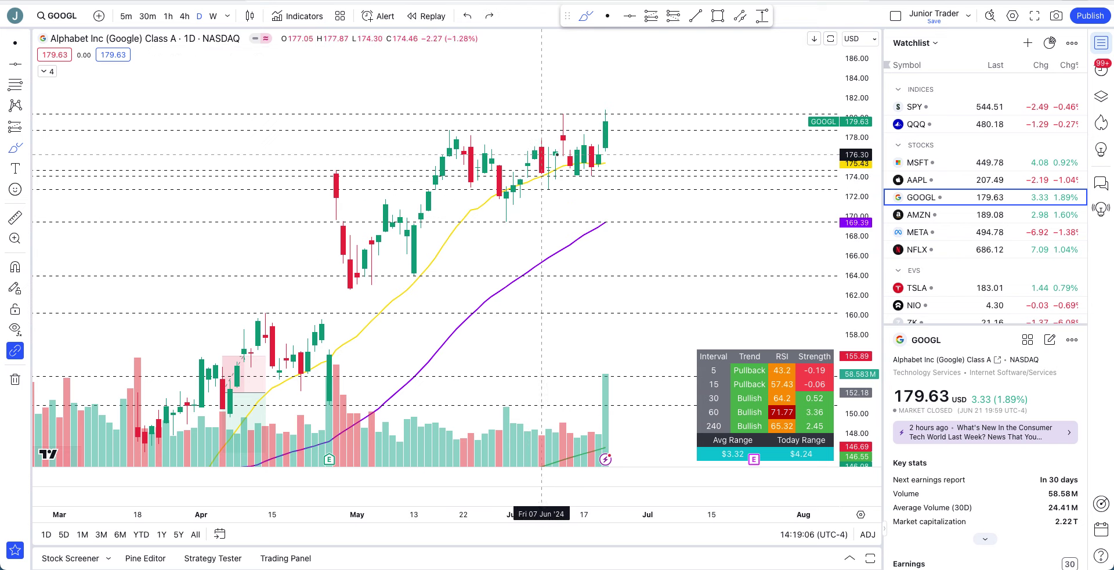
# Circle the moving average area near 175 and mark the zone between the 180.4 and 178.8 levels at the latest candle, undoing both
pyautogui.moveTo(603, 142); pyautogui.dragTo(606, 157)
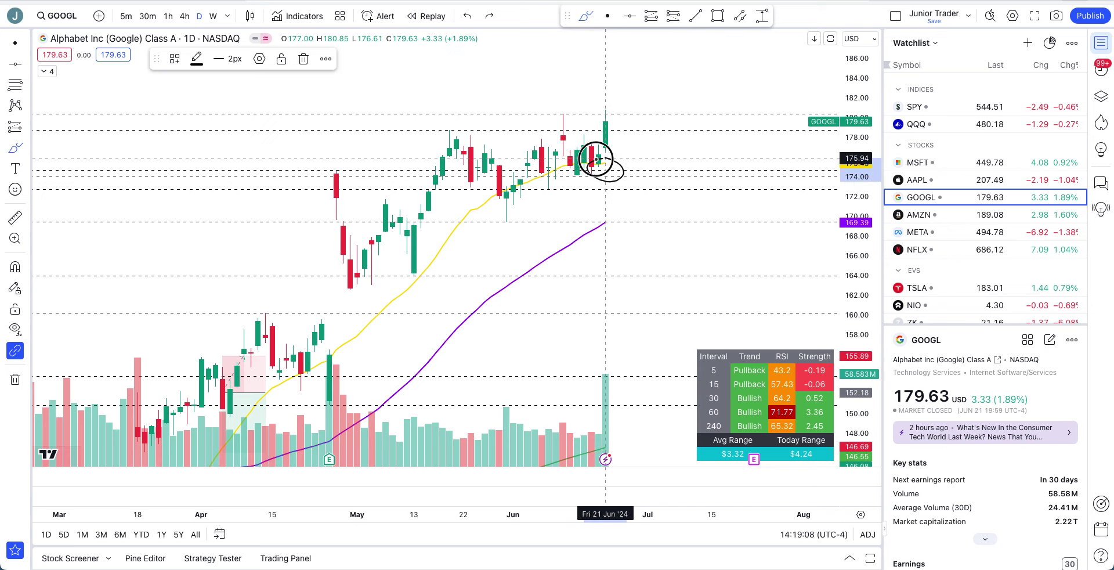
pyautogui.hotkey('ctrl', 'z')
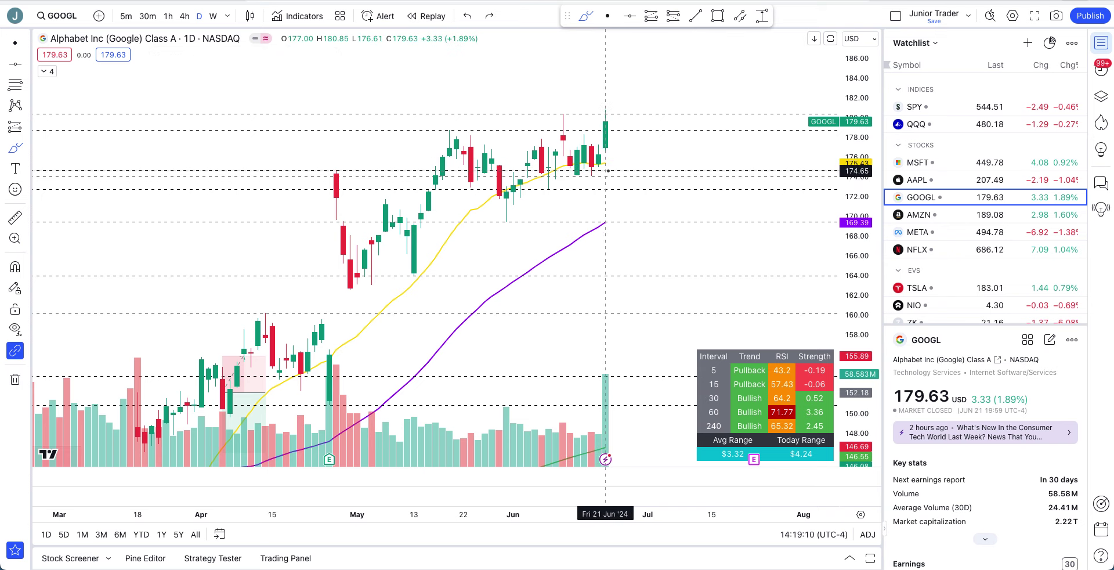
pyautogui.moveTo(585, 114)
pyautogui.mouseDown()
pyautogui.moveTo(603, 106)
pyautogui.moveTo(603, 177)
pyautogui.moveTo(605, 130)
pyautogui.mouseUp()
pyautogui.hotkey('ctrl', 'z')
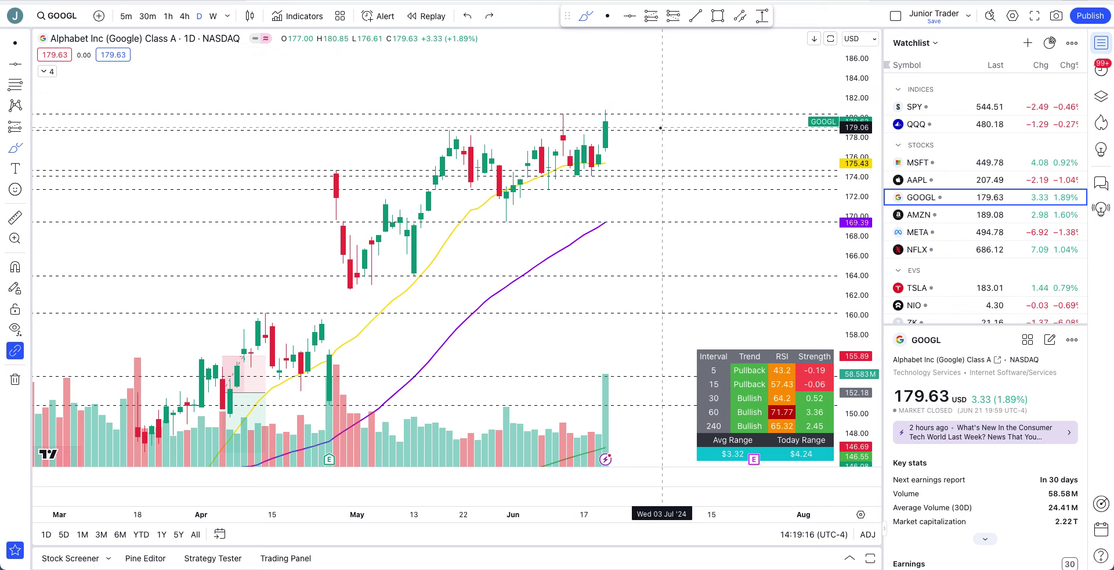
# Brush rising paths from the latest GOOGL candle to about 182.8 and 184.4 and a line along 175.4, undoing all three
pyautogui.moveTo(612, 121); pyautogui.dragTo(654, 91)
pyautogui.hotkey('ctrl', 'z')
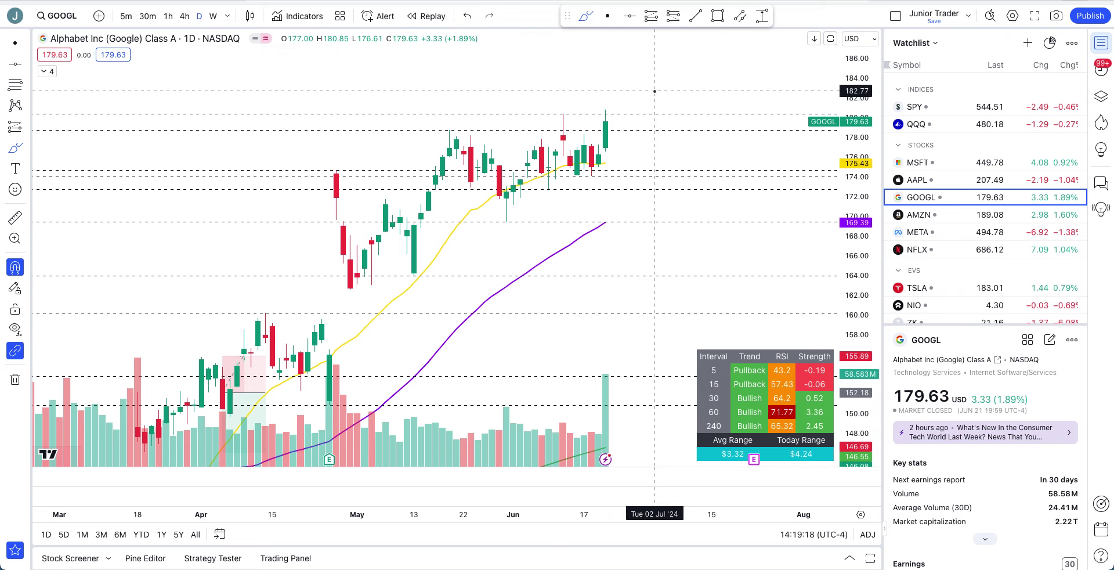
pyautogui.moveTo(609, 164); pyautogui.dragTo(657, 163)
pyautogui.hotkey('ctrl', 'z')
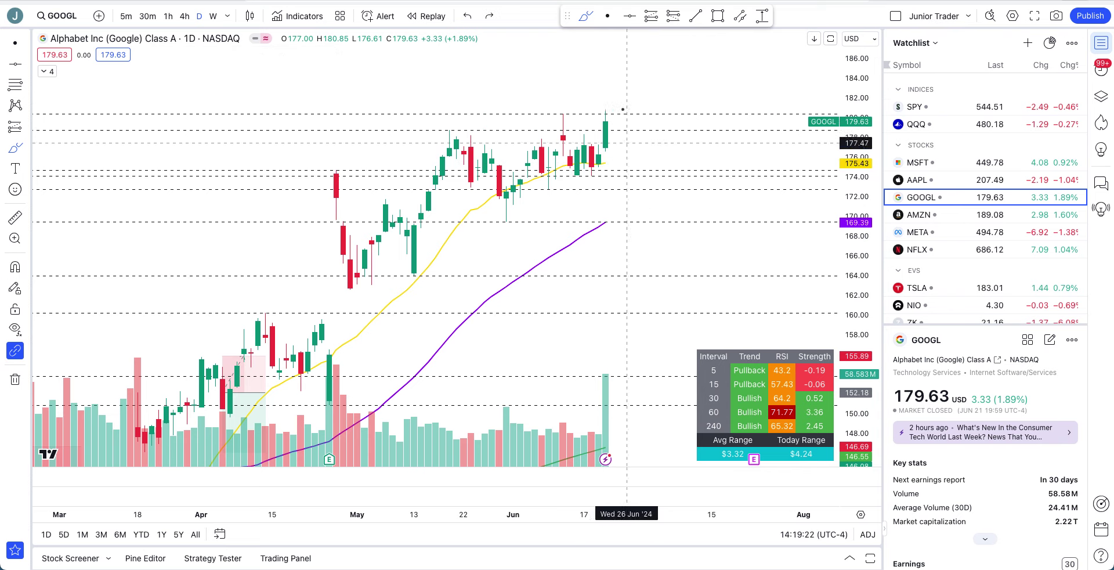
pyautogui.moveTo(608, 126); pyautogui.dragTo(660, 75)
pyautogui.hotkey('ctrl', 'z')
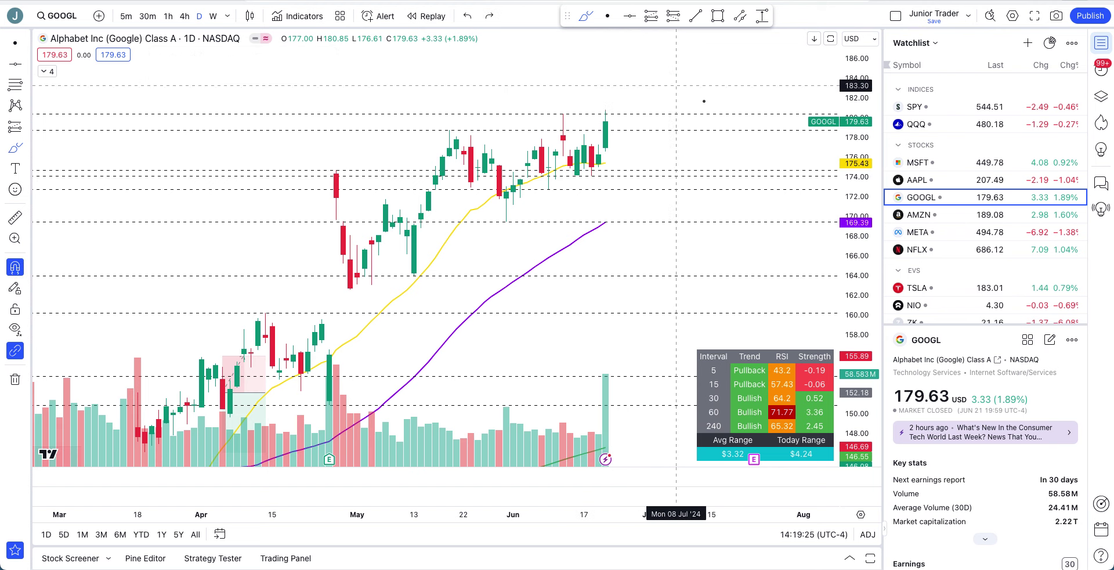
# Open the AMZN daily chart and rescale it to show February to June price action, with the dot cursor active
pyautogui.click(928, 216)
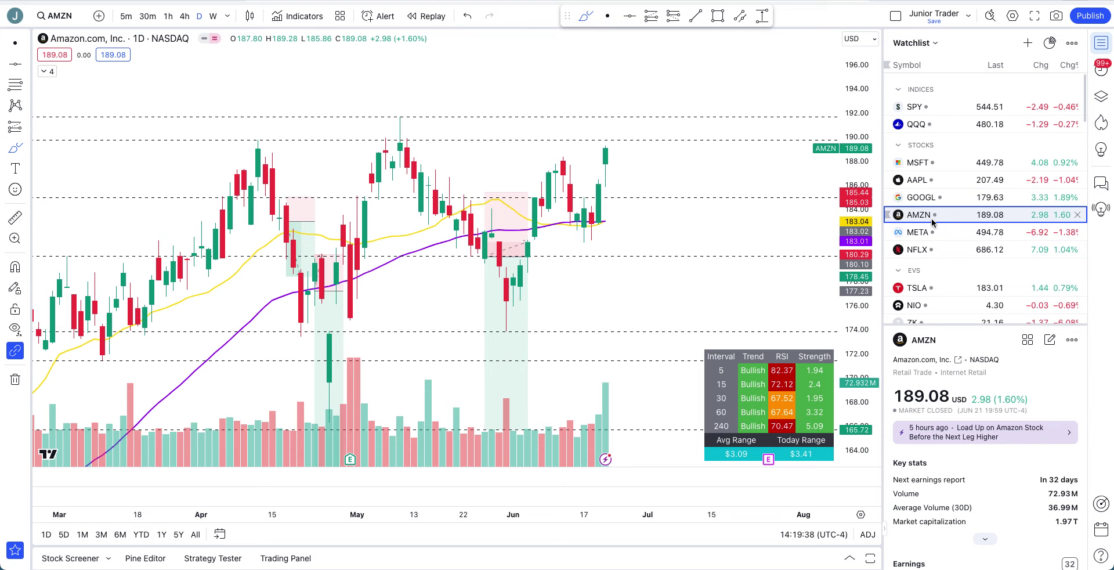
pyautogui.scroll(-5, 635, 297)
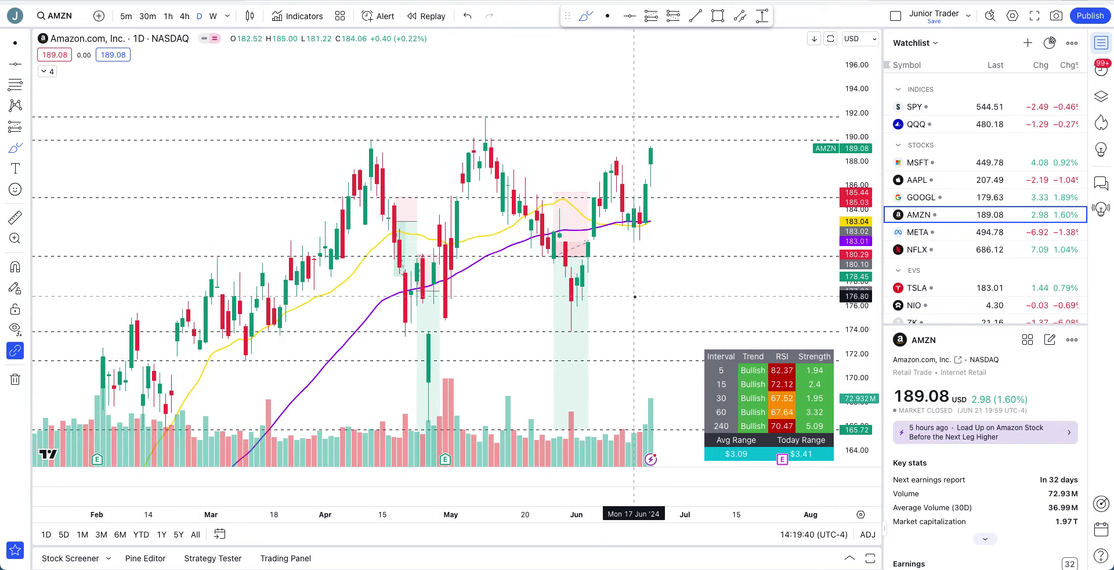
pyautogui.moveTo(864, 179); pyautogui.dragTo(865, 295)
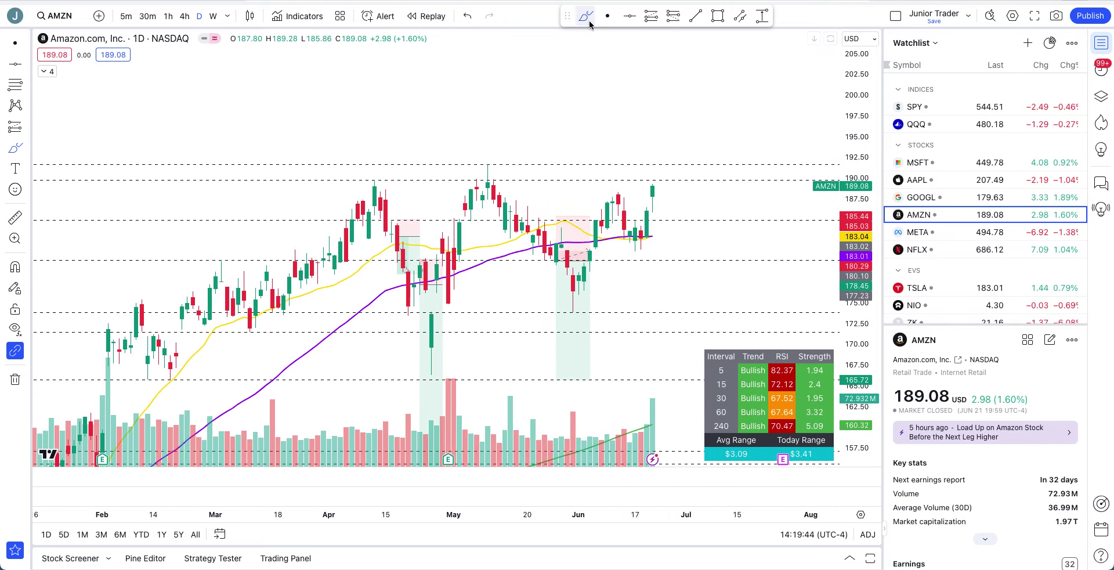
pyautogui.click(609, 20)
pyautogui.moveTo(559, 117); pyautogui.dragTo(516, 70)
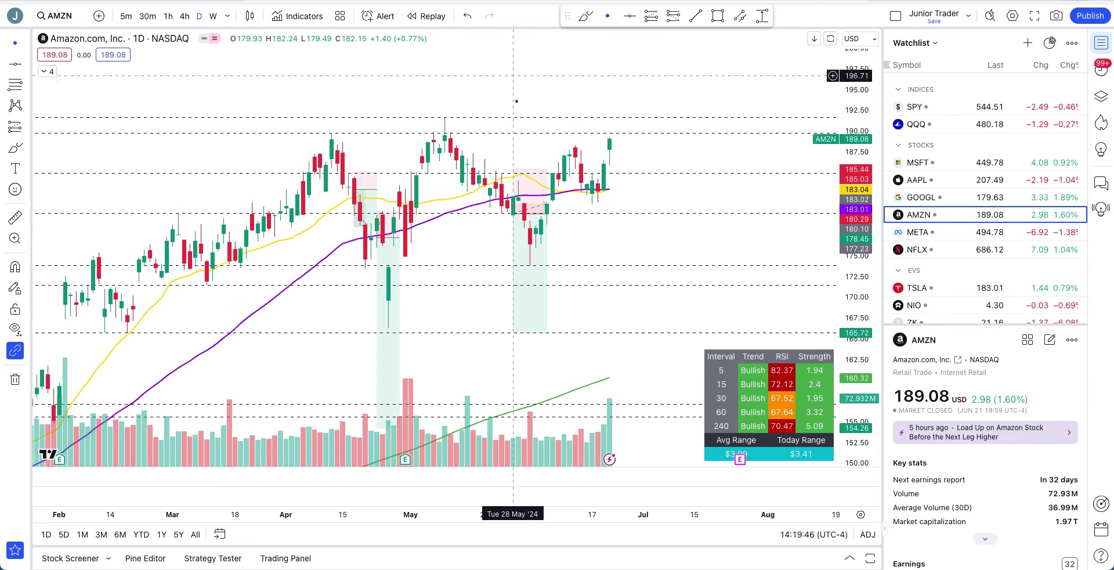
pyautogui.scroll(-4, 543, 239)
pyautogui.scroll(4, 543, 239)
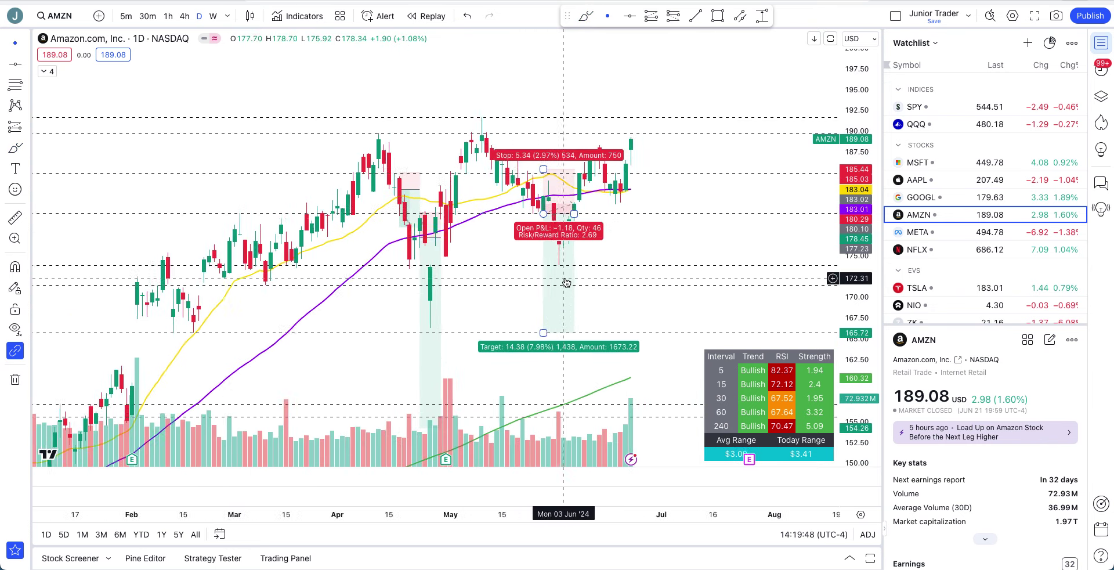
# Brush a zigzag from the AMZN moving averages near 183 down to about 181.5, and undo it
pyautogui.click(584, 17)
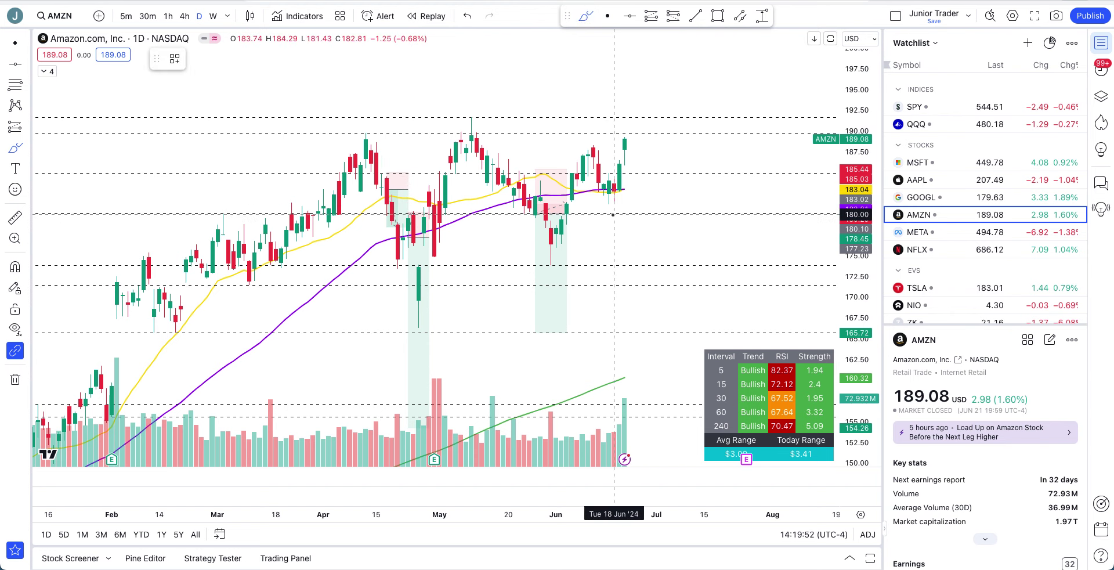
pyautogui.moveTo(610, 172)
pyautogui.mouseDown()
pyautogui.moveTo(595, 194)
pyautogui.moveTo(633, 185)
pyautogui.moveTo(609, 173)
pyautogui.moveTo(598, 189)
pyautogui.moveTo(684, 202)
pyautogui.mouseUp()
pyautogui.hotkey('ctrl', 'z')
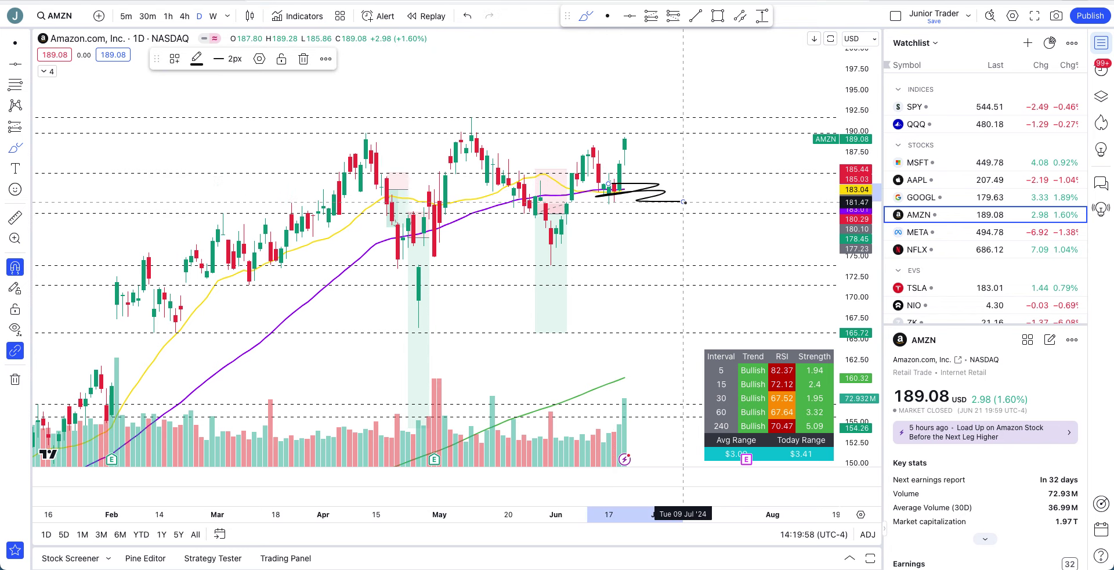
pyautogui.hotkey('ctrl', 'z')
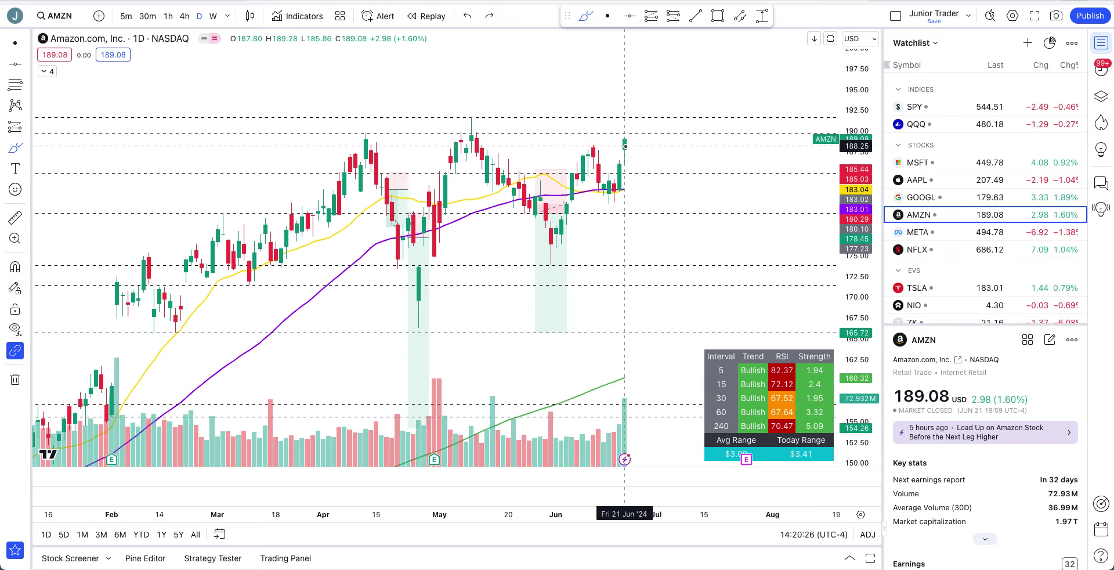
# Brush a projection from AMZN's latest candle to about 192.4 and circle the pullback area around 184, undoing both
pyautogui.moveTo(626, 146)
pyautogui.mouseDown()
pyautogui.moveTo(630, 160)
pyautogui.moveTo(668, 110)
pyautogui.mouseUp()
pyautogui.hotkey('ctrl', 'z')
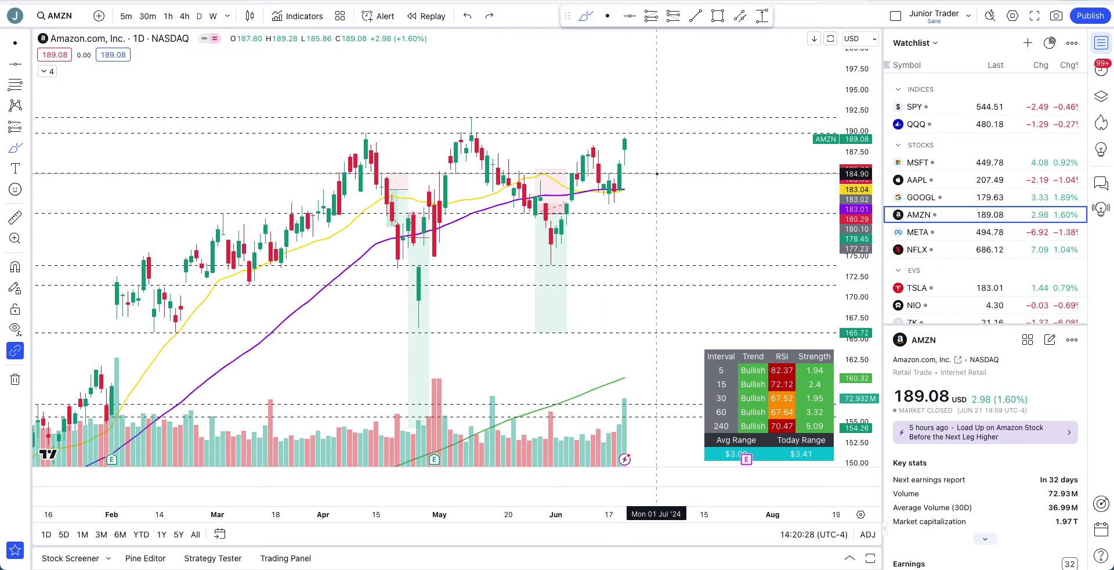
pyautogui.moveTo(618, 178); pyautogui.dragTo(615, 180)
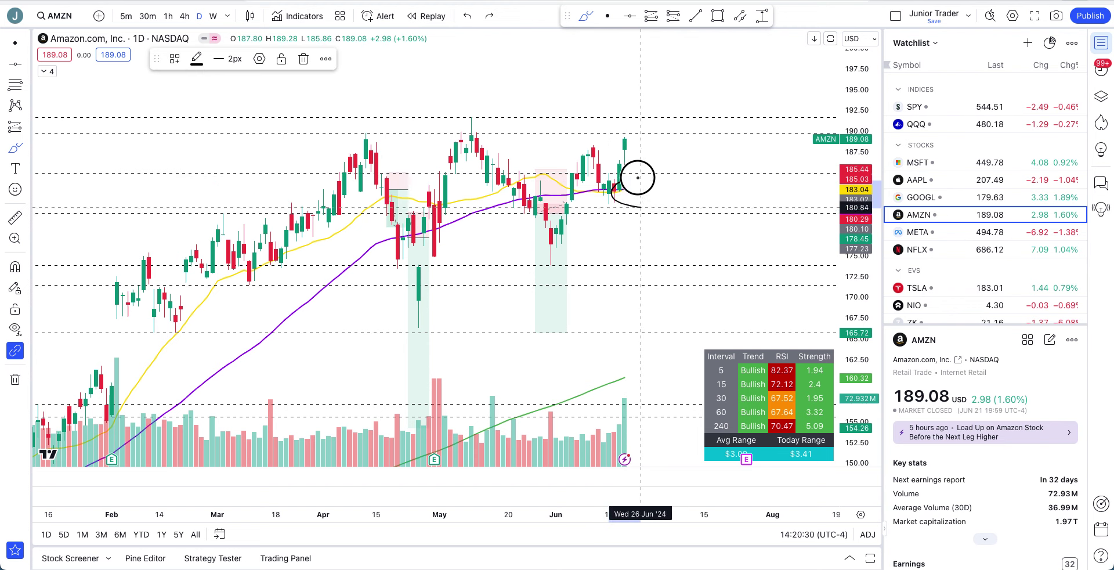
pyautogui.press('ctrl')
pyautogui.hotkey('ctrl', 'z')
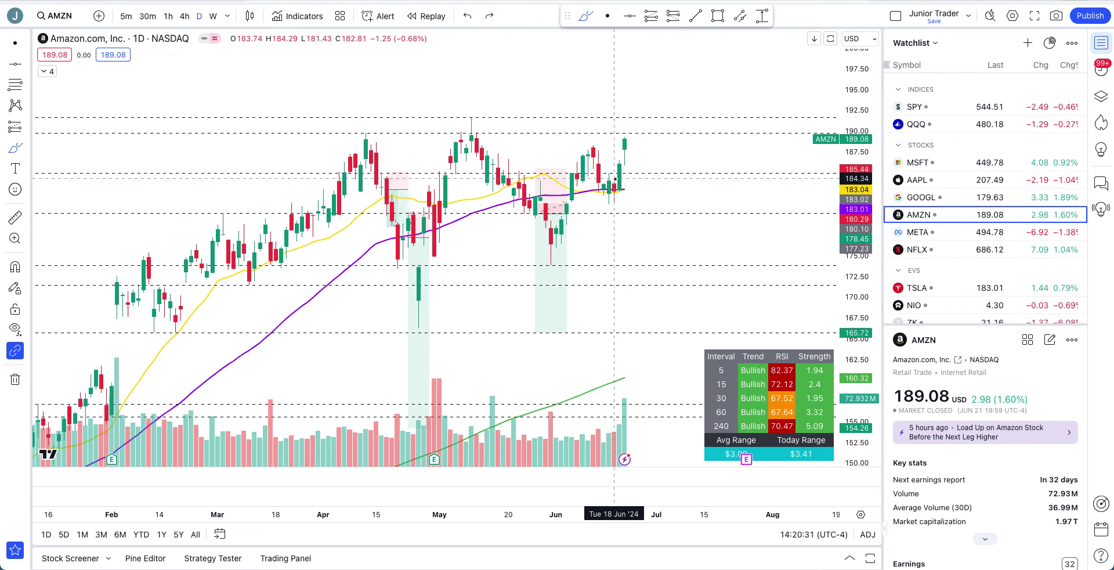
# Open the META daily chart and enlarge its February to June price action, stretching the price scale
pyautogui.click(945, 232)
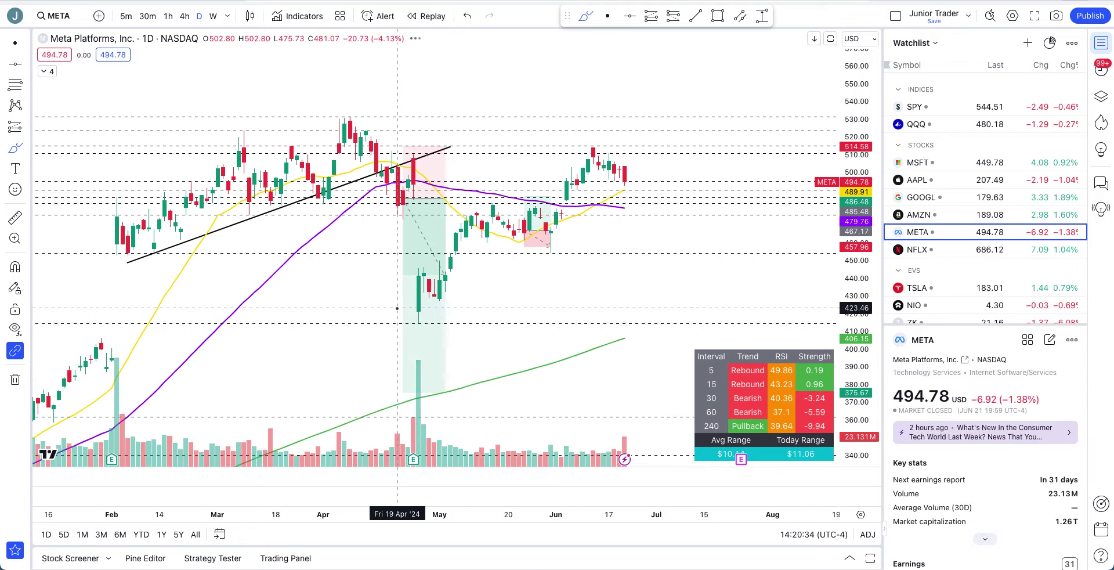
pyautogui.scroll(-4, 397, 309)
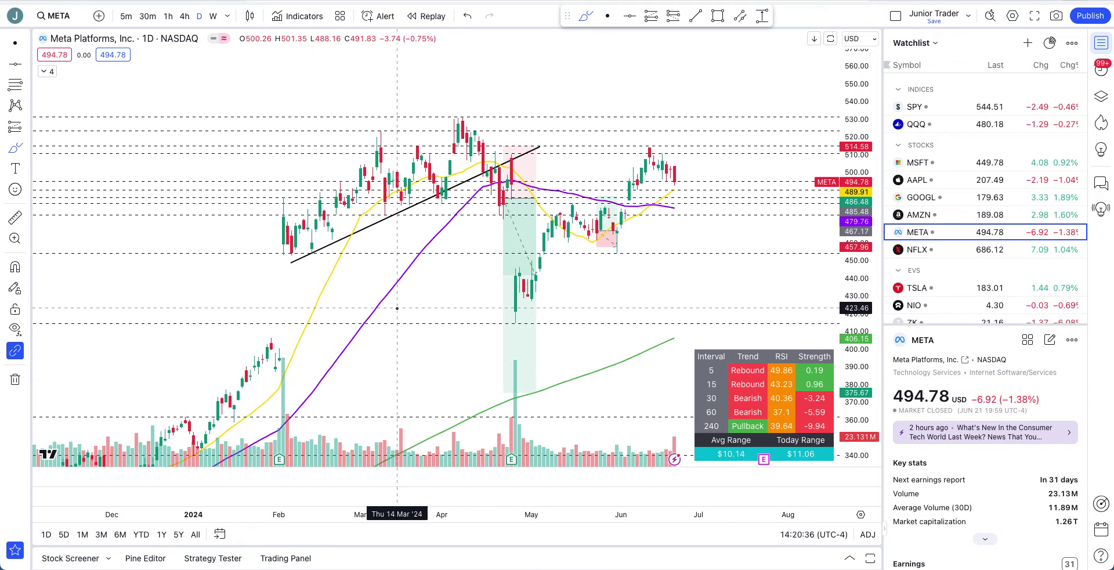
pyautogui.scroll(4, 397, 308)
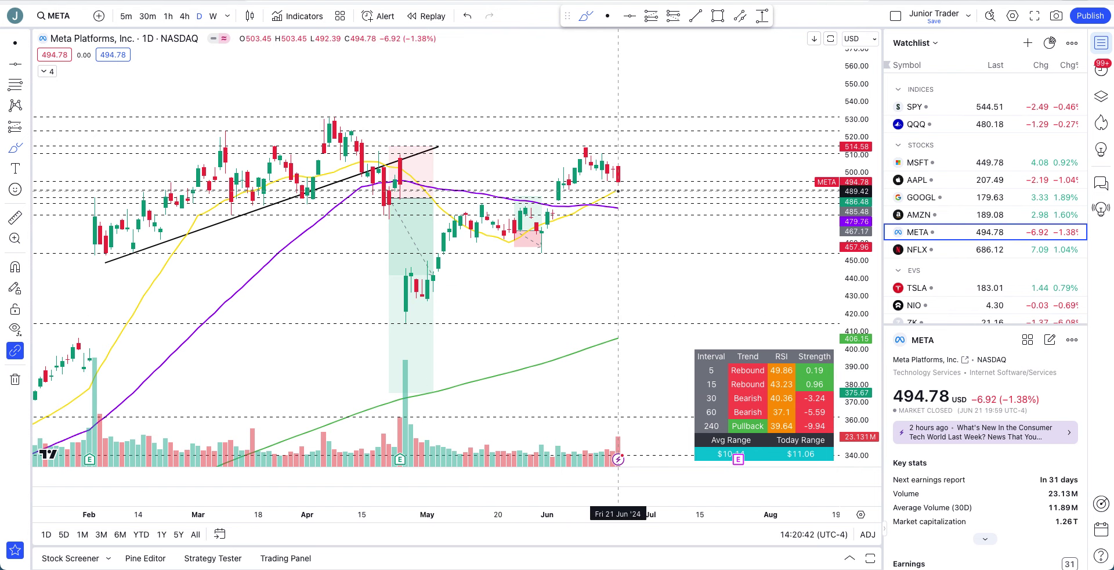
pyautogui.moveTo(859, 300); pyautogui.dragTo(859, 213)
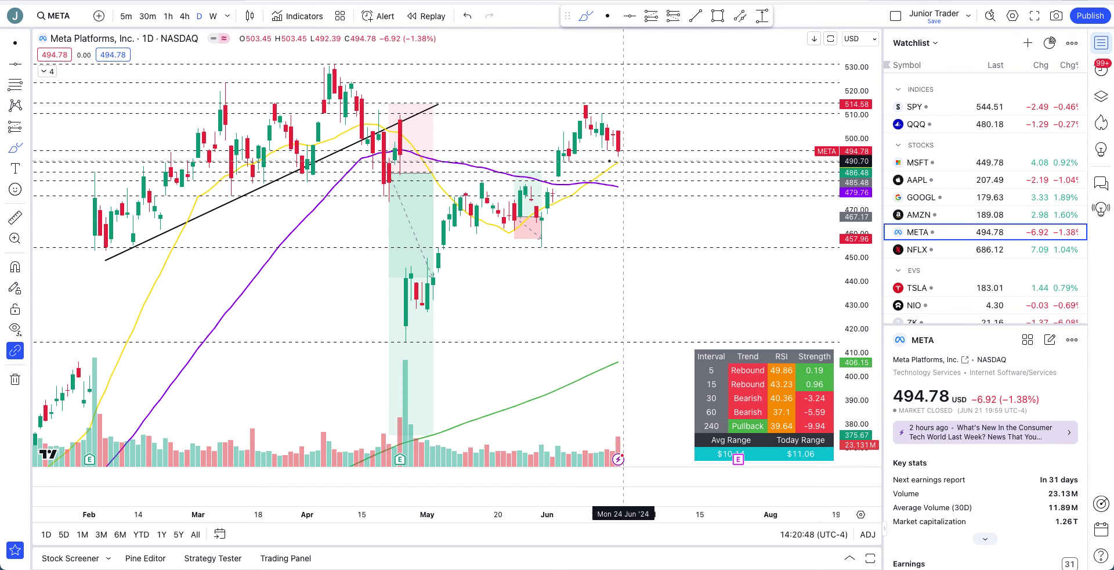
# Brush the decline along META's latest candles and a rising path from about 491 to about 512, undoing both
pyautogui.moveTo(607, 132); pyautogui.dragTo(623, 152)
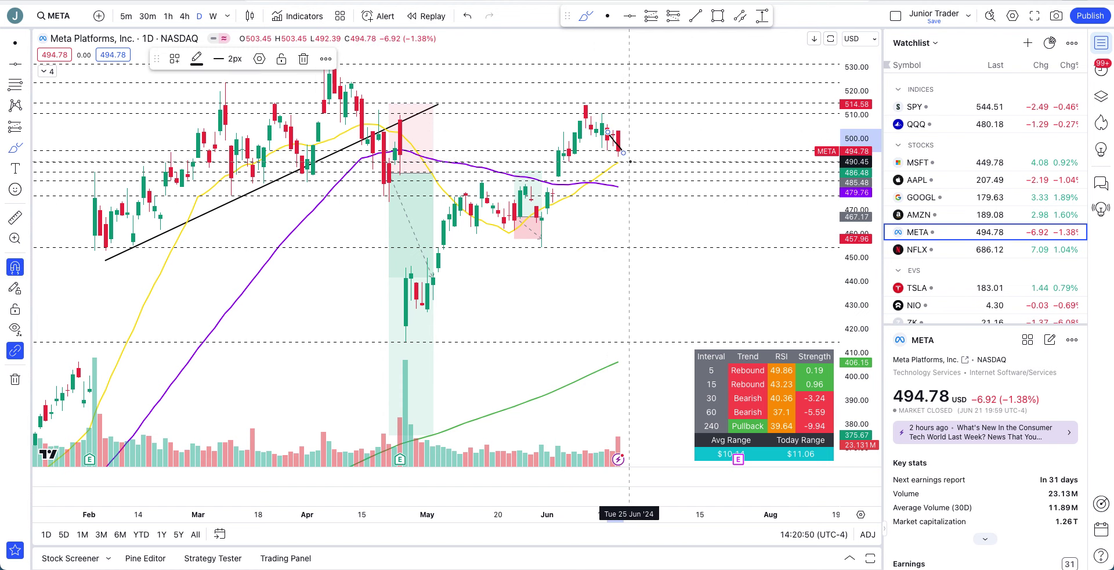
pyautogui.hotkey('ctrl', 'z')
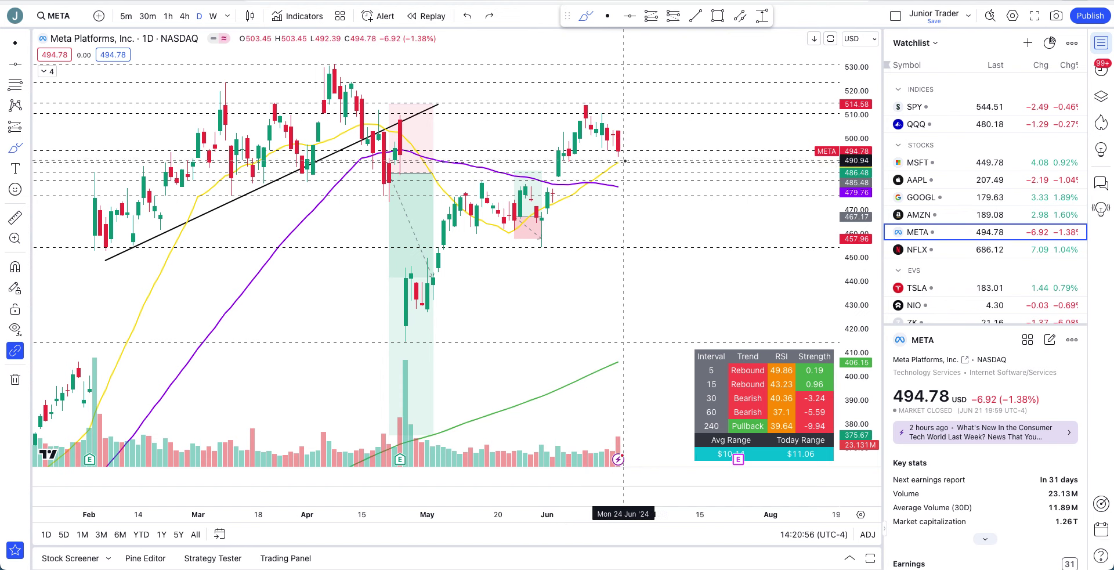
pyautogui.moveTo(624, 161)
pyautogui.mouseDown()
pyautogui.moveTo(620, 181)
pyautogui.moveTo(607, 161)
pyautogui.moveTo(621, 175)
pyautogui.moveTo(654, 109)
pyautogui.mouseUp()
pyautogui.hotkey('ctrl', 'z')
# Brush META support lines near 490, 482 and 477 plus dip and rebound paths beside the latest candle, undoing them all
pyautogui.hotkey('ctrl', 'z')
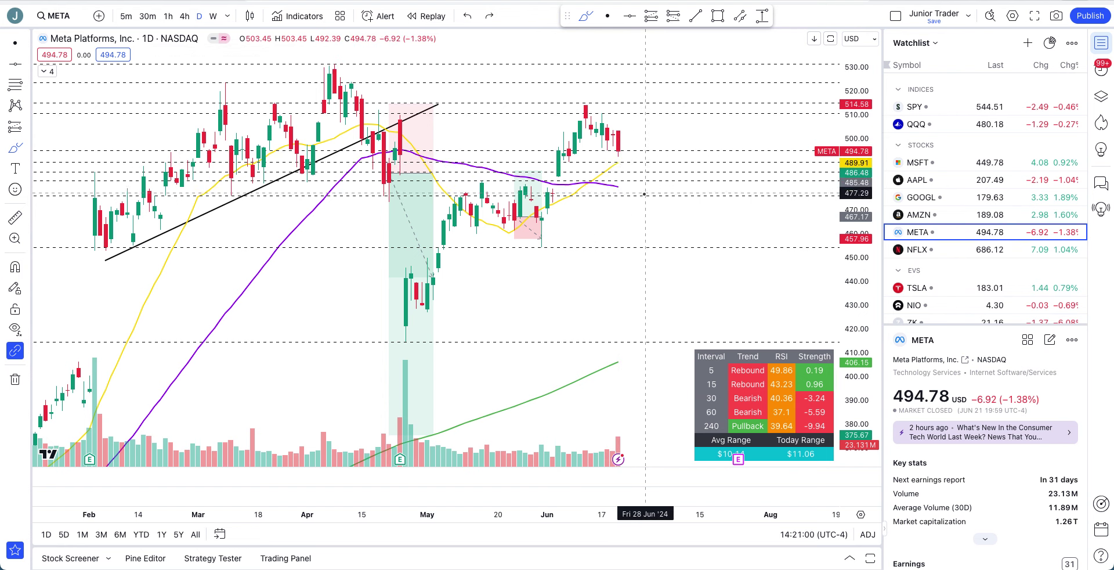
pyautogui.moveTo(717, 194)
pyautogui.mouseDown()
pyautogui.moveTo(622, 194)
pyautogui.moveTo(627, 166)
pyautogui.moveTo(672, 161)
pyautogui.mouseUp()
pyautogui.hotkey('ctrl', 'z')
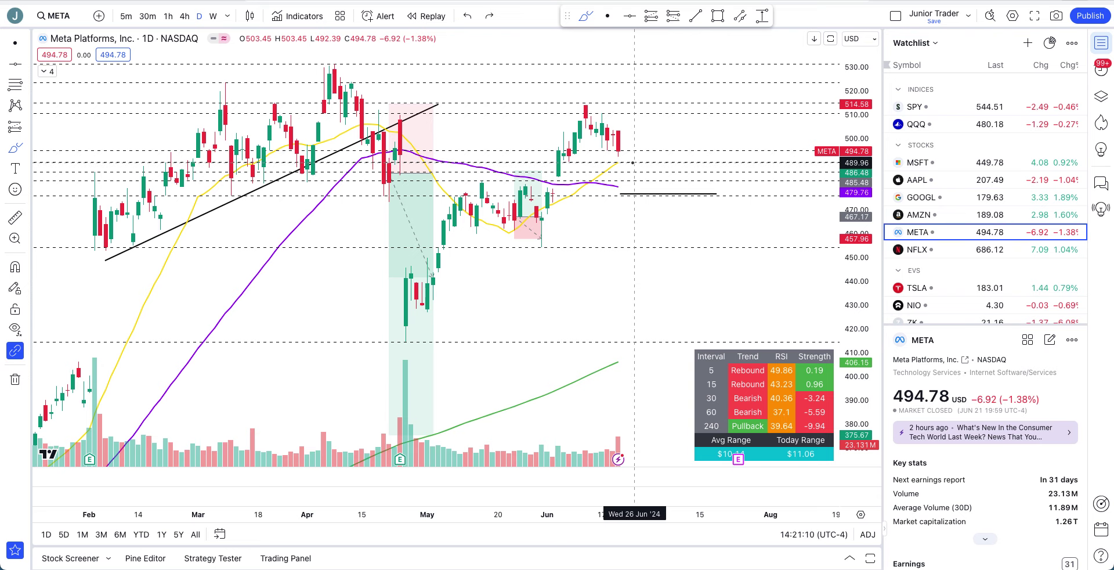
pyautogui.moveTo(632, 163)
pyautogui.mouseDown()
pyautogui.moveTo(607, 163)
pyautogui.moveTo(667, 180)
pyautogui.moveTo(622, 174)
pyautogui.moveTo(639, 172)
pyautogui.mouseUp()
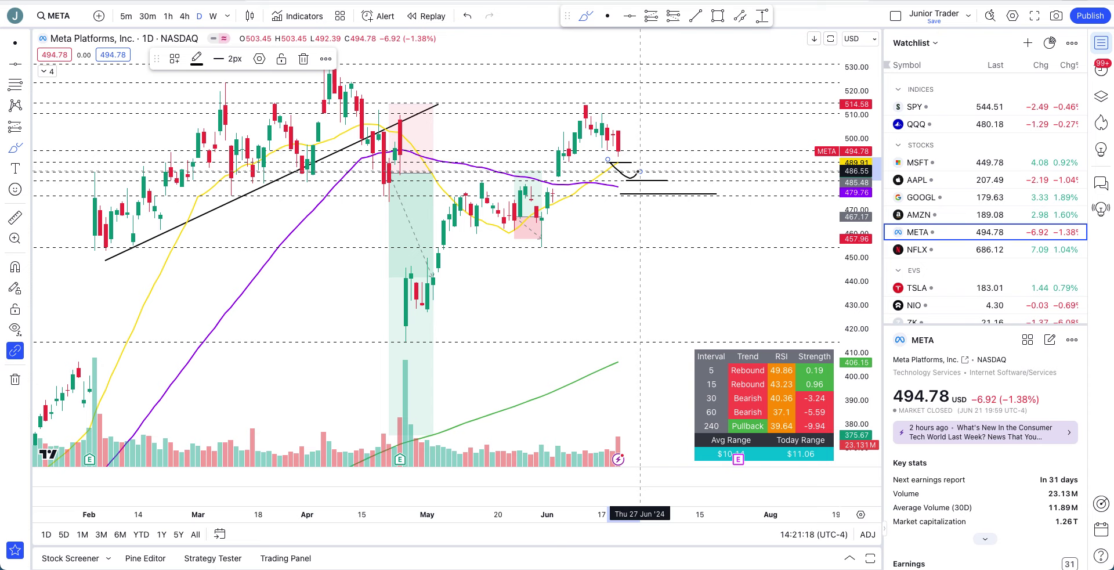
pyautogui.hotkey('ctrl', 'z')
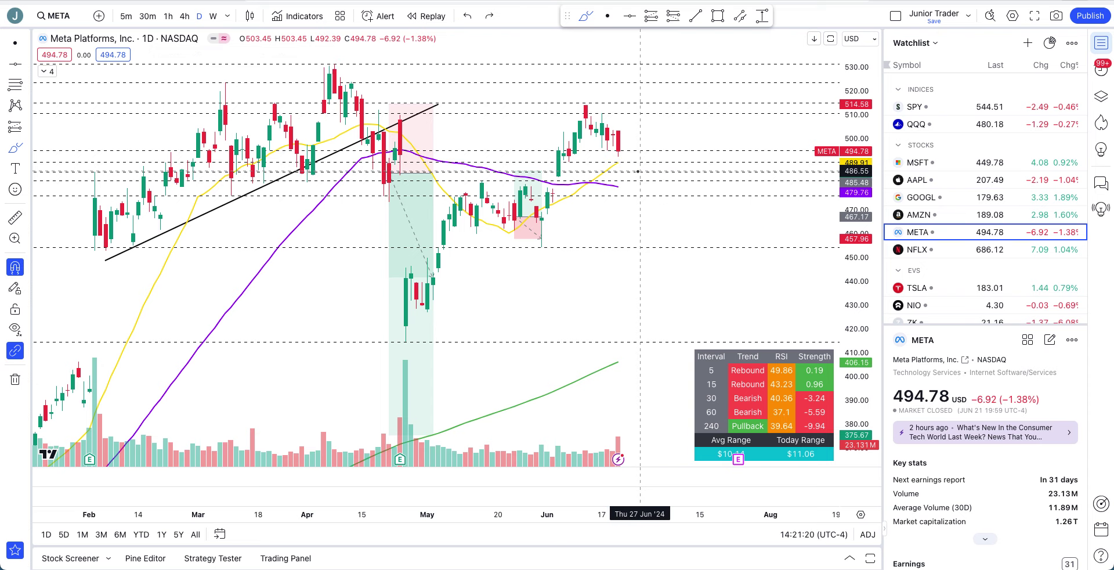
pyautogui.moveTo(628, 173)
pyautogui.mouseDown()
pyautogui.moveTo(664, 185)
pyautogui.moveTo(691, 139)
pyautogui.mouseUp()
pyautogui.hotkey('ctrl', 'z')
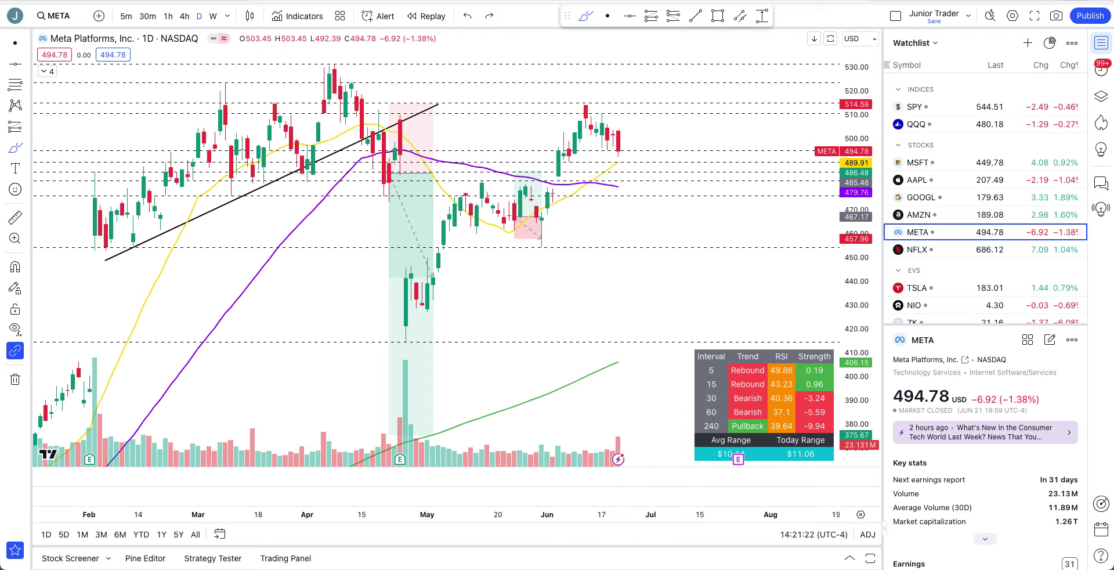
# Draw a META trend line from 412.91 at the 24 April low up to 519.71 on 18 July, and delete it
pyautogui.click(694, 17)
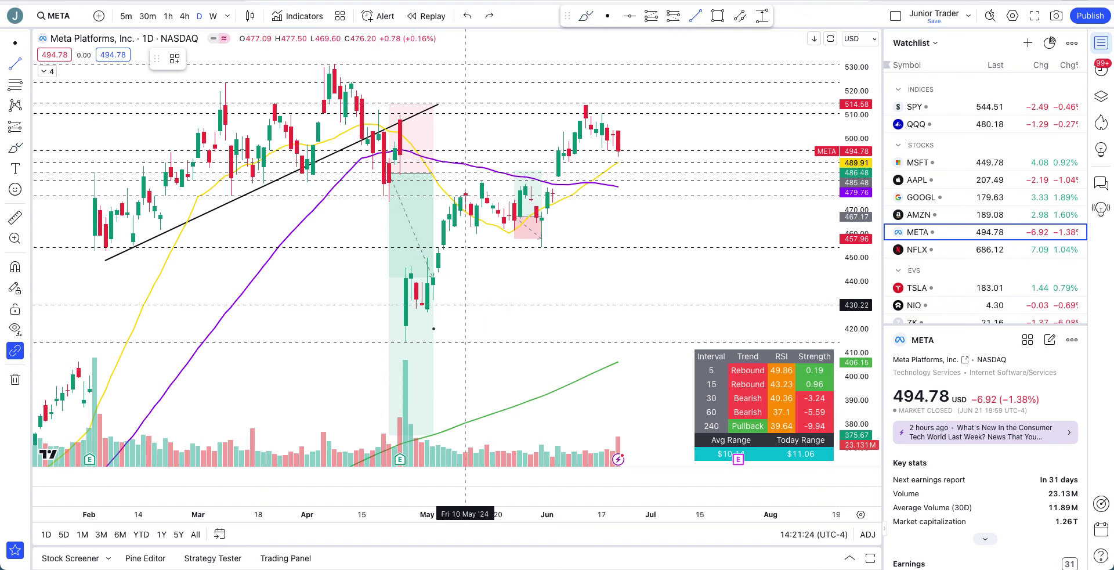
pyautogui.click(403, 347)
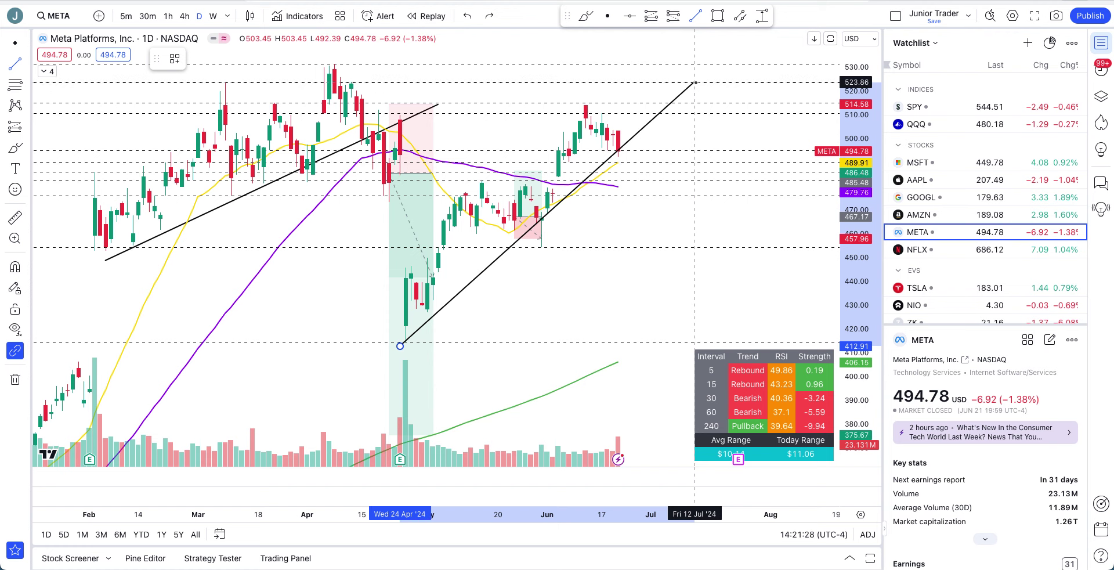
pyautogui.click(716, 91)
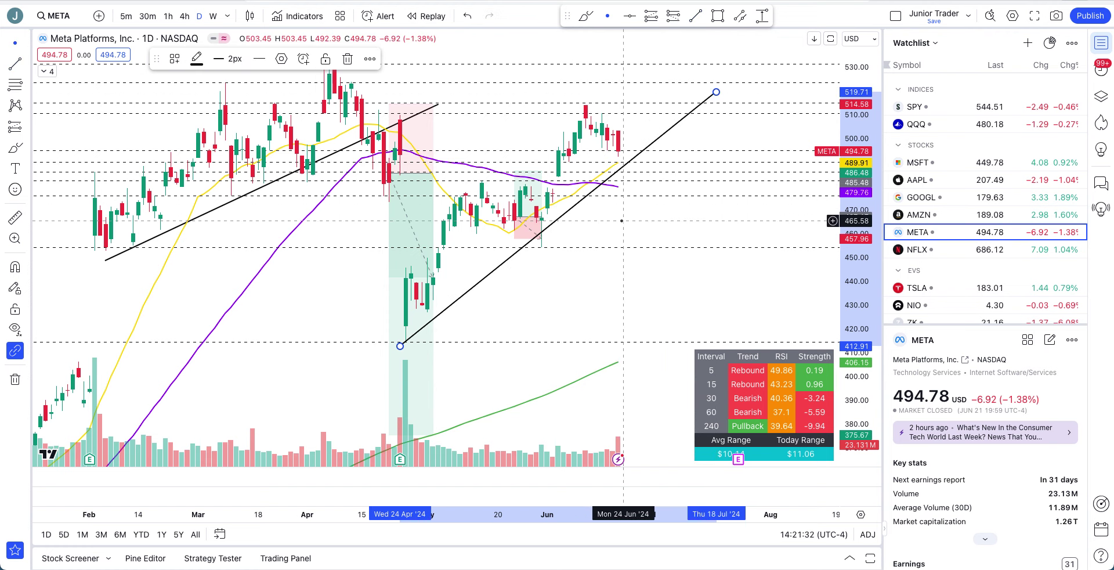
pyautogui.press('Delete')
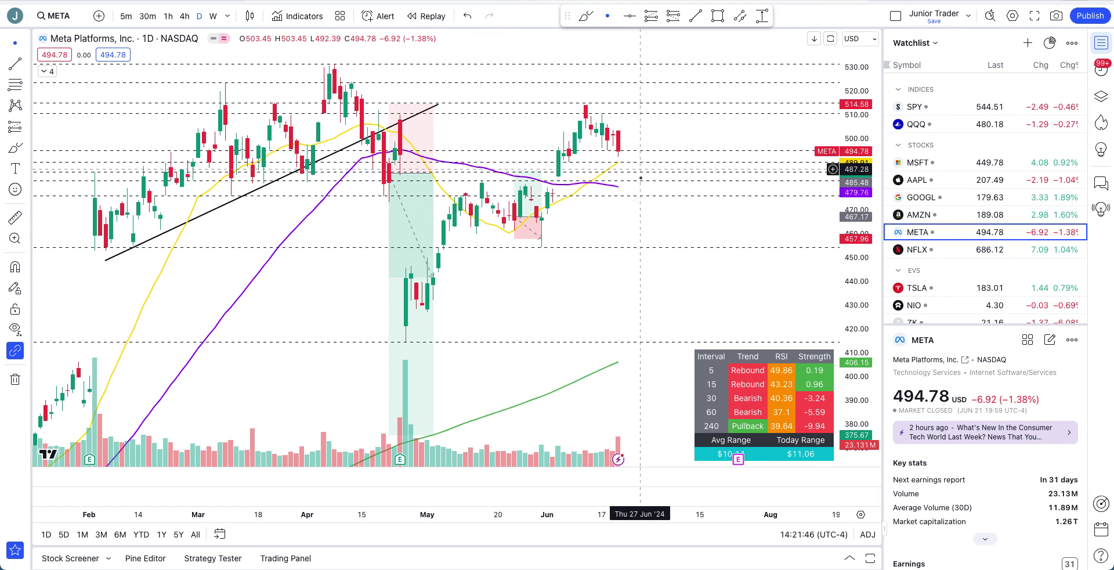
# Open the NFLX daily chart and brush a wave along the rally from the April low to about 692, undoing the stroke
pyautogui.click(918, 251)
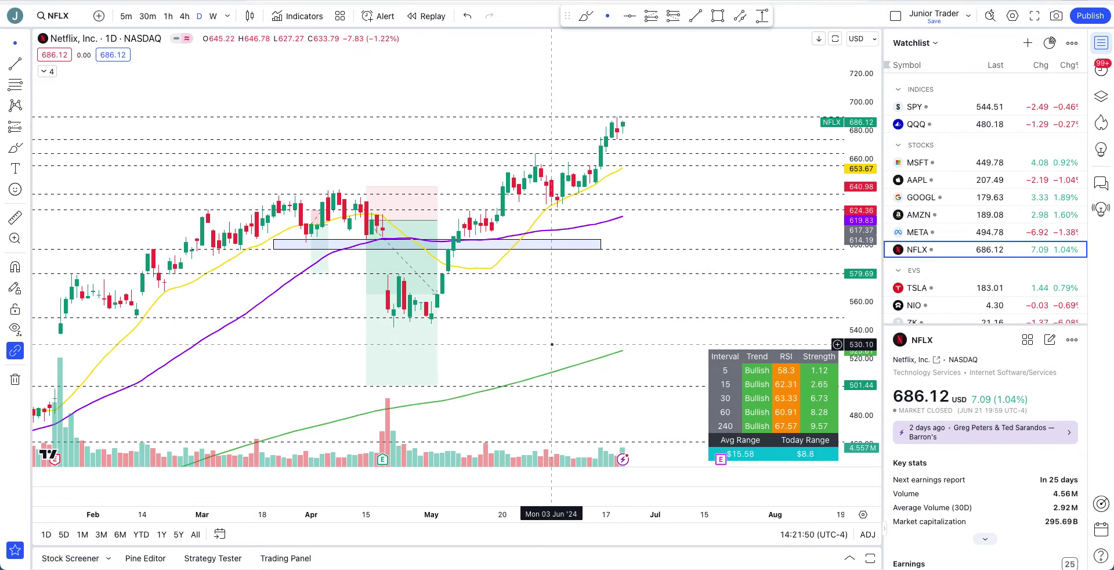
pyautogui.moveTo(530, 93)
pyautogui.mouseDown()
pyautogui.moveTo(552, 142)
pyautogui.moveTo(563, 118)
pyautogui.moveTo(702, 116)
pyautogui.mouseUp()
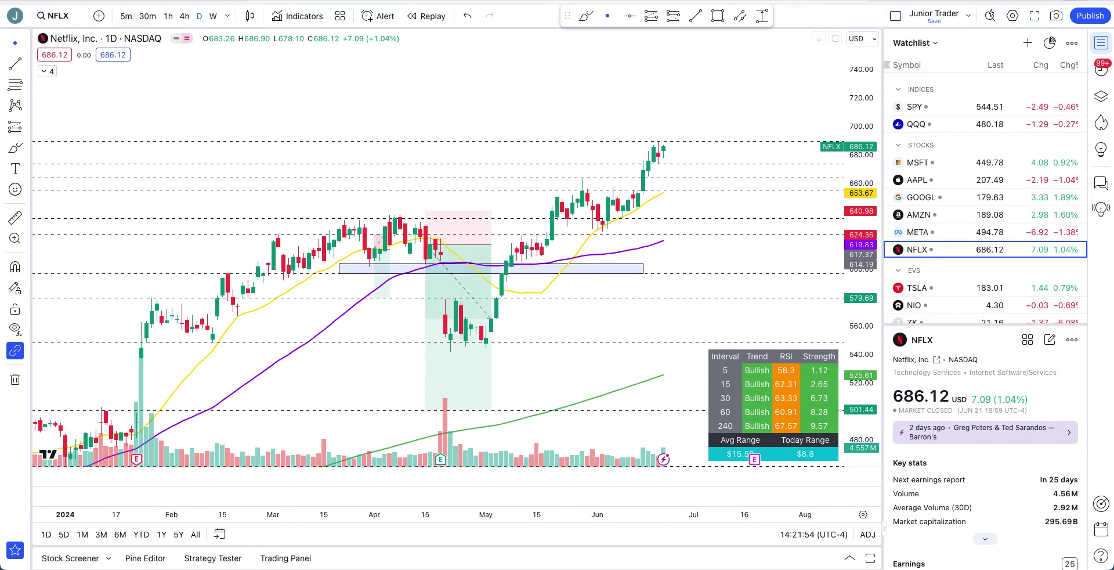
pyautogui.click(586, 16)
pyautogui.moveTo(417, 320)
pyautogui.mouseDown()
pyautogui.moveTo(569, 226)
pyautogui.moveTo(658, 138)
pyautogui.mouseUp()
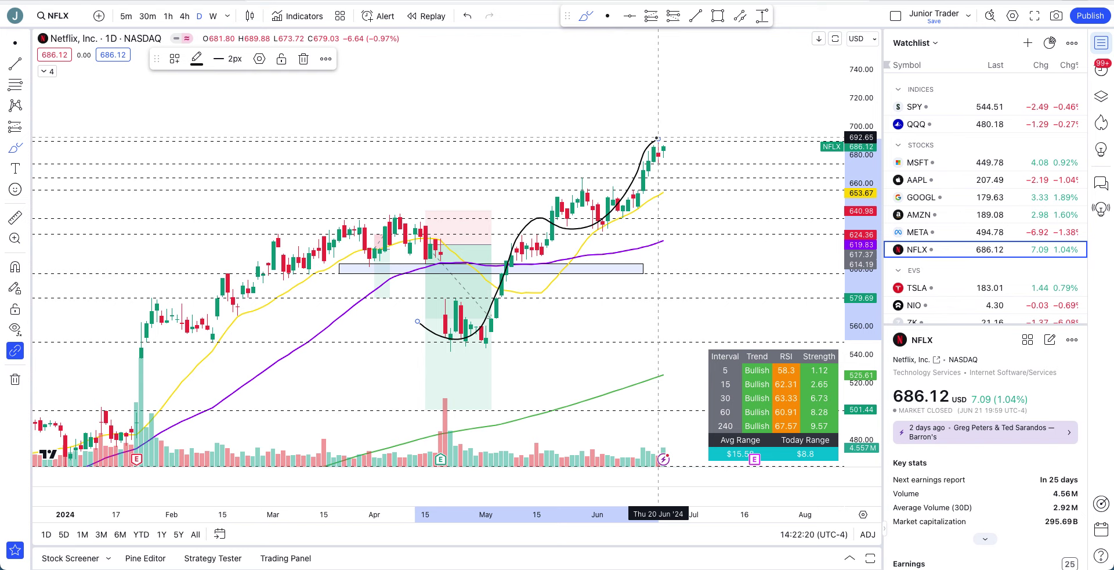
pyautogui.hotkey('ctrl', 'z')
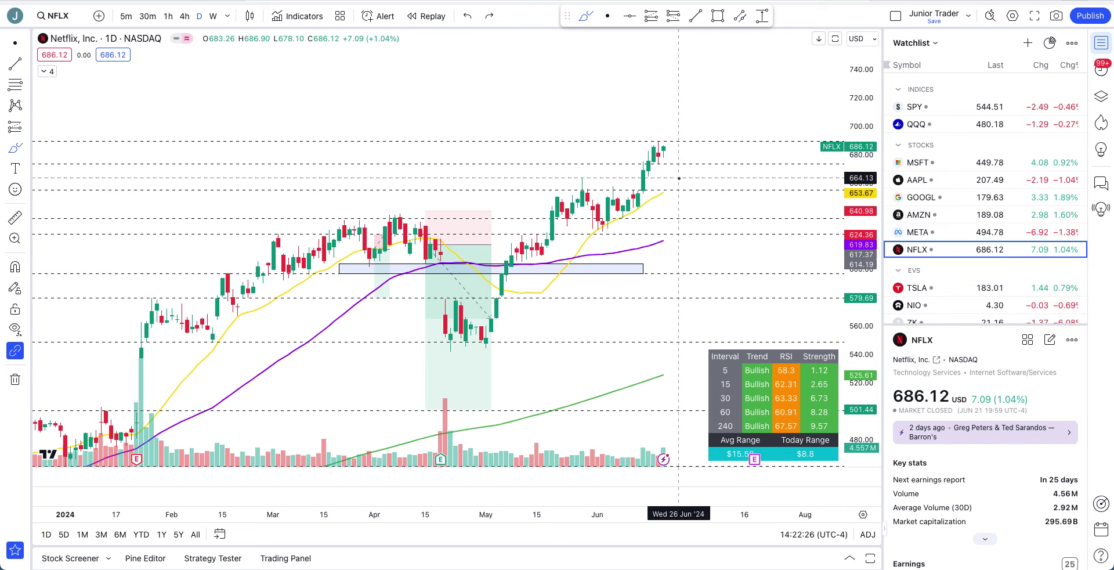
# Brush NFLX support lines near 664 and 655 and rebound paths rising to about 710 and 718, undoing all of them
pyautogui.moveTo(680, 179)
pyautogui.mouseDown()
pyautogui.moveTo(638, 177)
pyautogui.moveTo(668, 157)
pyautogui.moveTo(672, 173)
pyautogui.moveTo(687, 174)
pyautogui.moveTo(725, 112)
pyautogui.mouseUp()
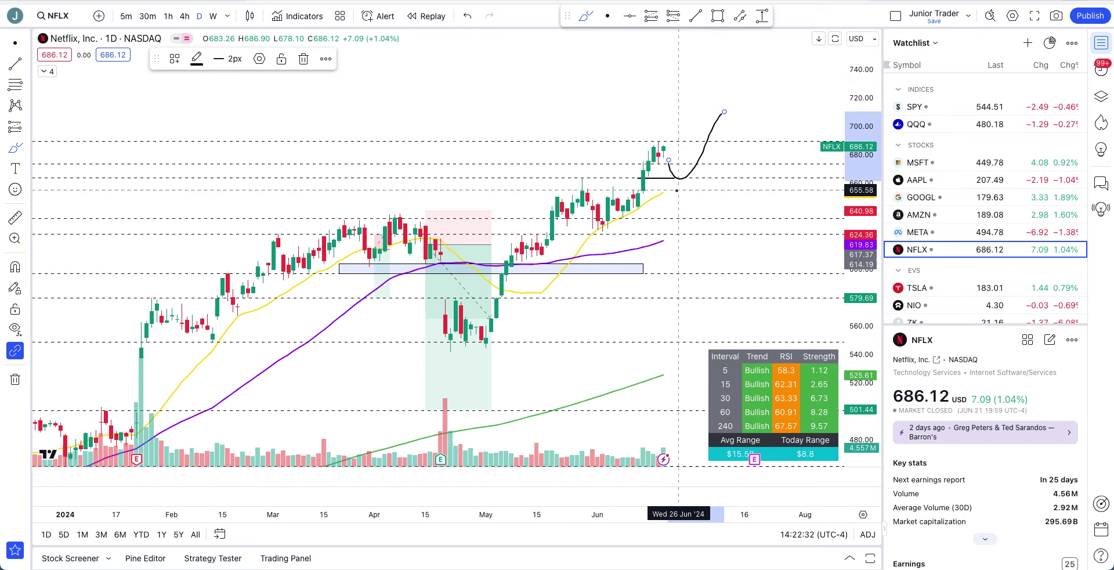
pyautogui.moveTo(677, 189)
pyautogui.mouseDown()
pyautogui.moveTo(647, 190)
pyautogui.moveTo(719, 189)
pyautogui.mouseUp()
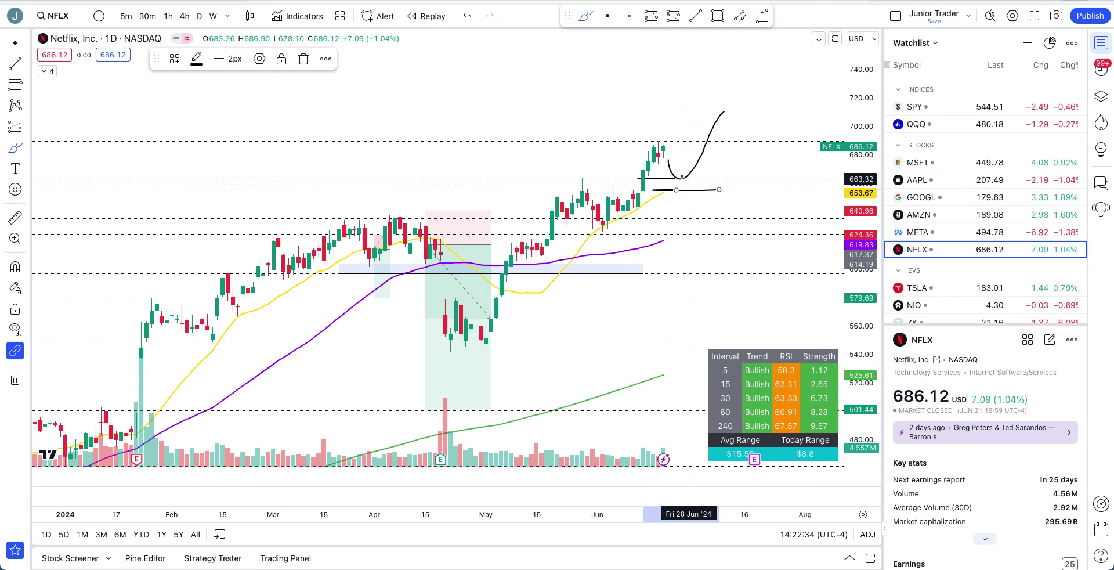
pyautogui.moveTo(668, 160)
pyautogui.mouseDown()
pyautogui.moveTo(689, 184)
pyautogui.moveTo(739, 100)
pyautogui.mouseUp()
pyautogui.hotkey('ctrl', 'z')
pyautogui.hotkey('ctrl', 'z')
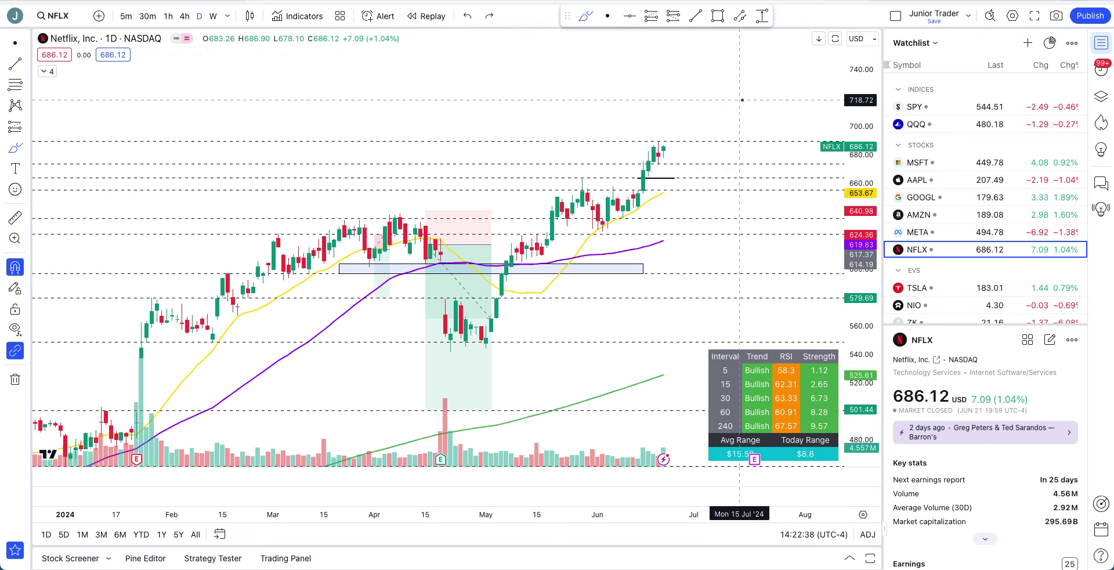
# Switch the NFLX chart to the 1-hour interval, showing history back to late May, and reactivate the dot cursor
pyautogui.click(168, 16)
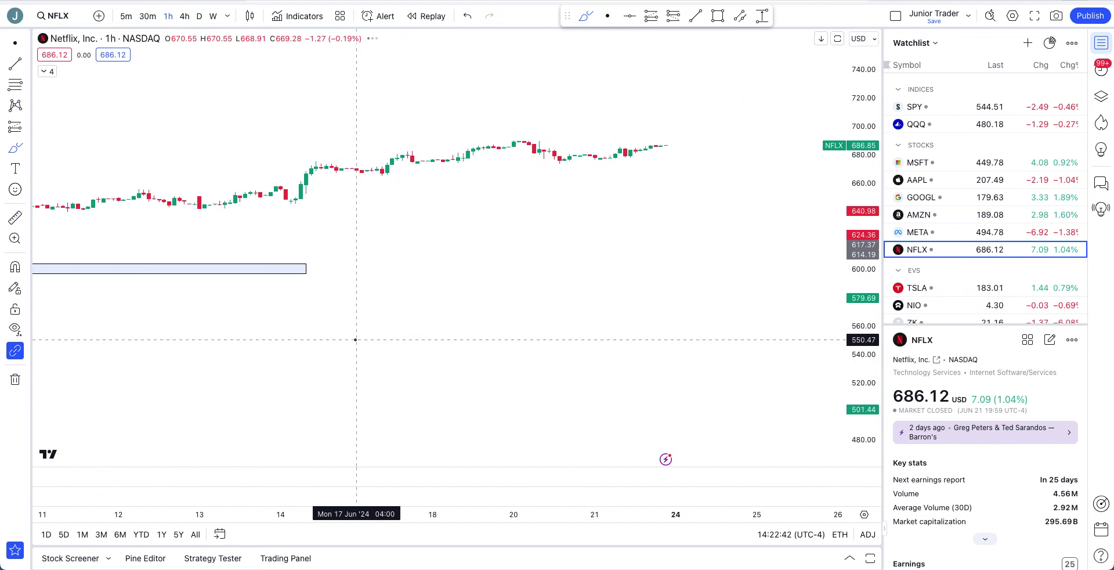
pyautogui.scroll(-5, 355, 339)
pyautogui.click(607, 17)
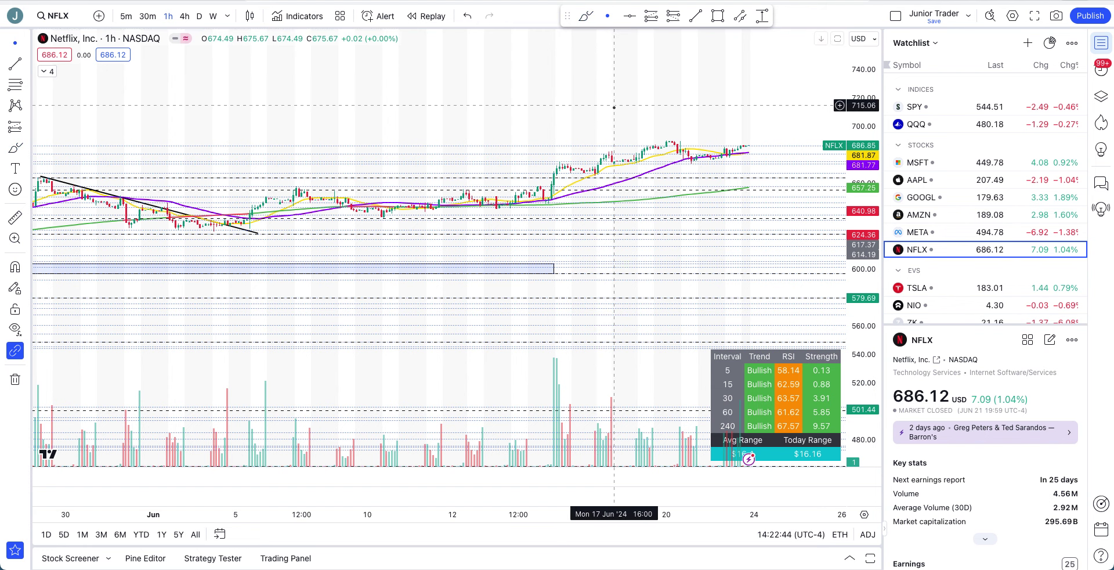
# Brush an NFLX hourly curve dipping from about 686 to 680 and rebounding, plus a drop from about 680 to 671, undoing each stroke
pyautogui.moveTo(611, 111); pyautogui.dragTo(497, 192)
pyautogui.moveTo(865, 331); pyautogui.dragTo(866, 2)
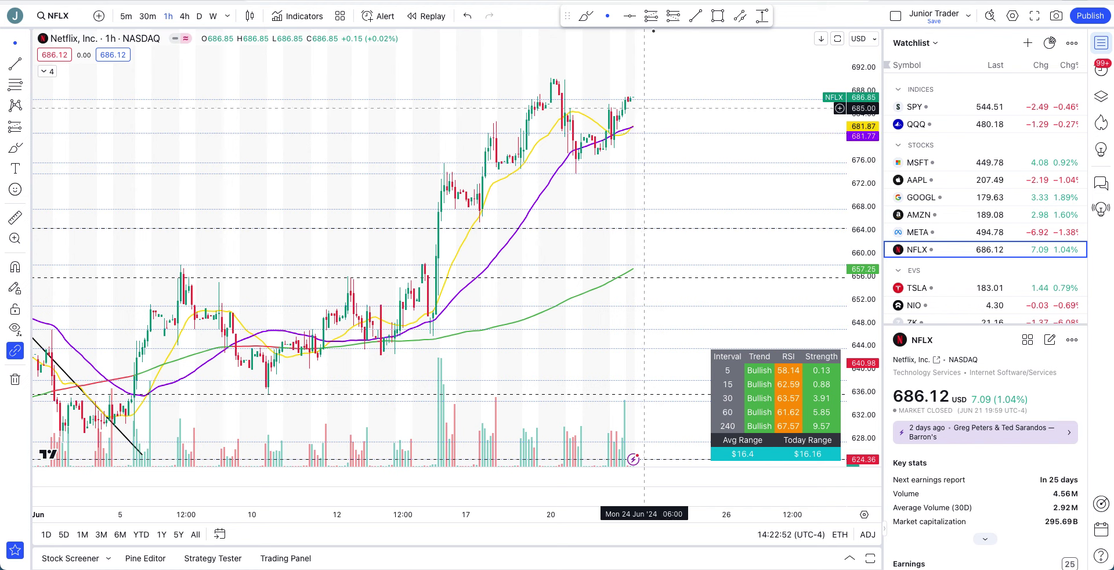
pyautogui.click(586, 15)
pyautogui.click(633, 102)
pyautogui.moveTo(633, 103); pyautogui.dragTo(704, 85)
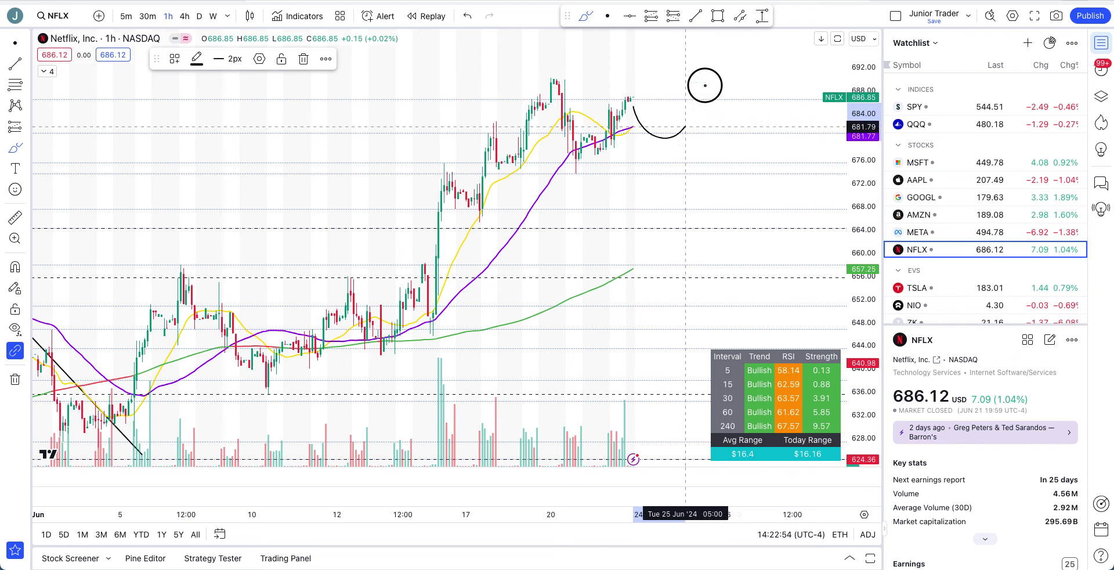
pyautogui.hotkey('ctrl', 'z')
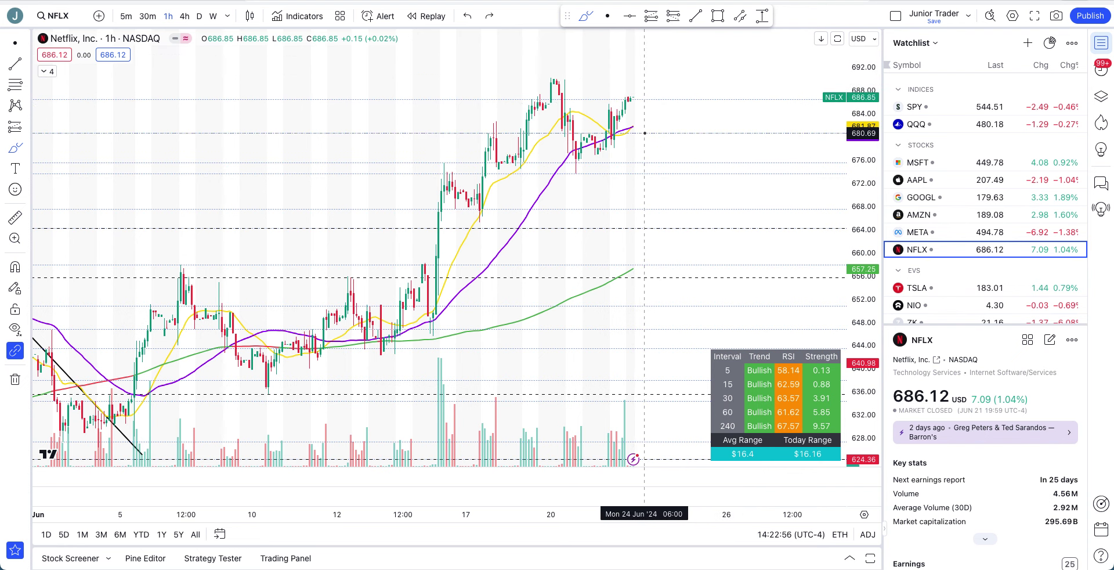
pyautogui.moveTo(645, 133); pyautogui.dragTo(650, 189)
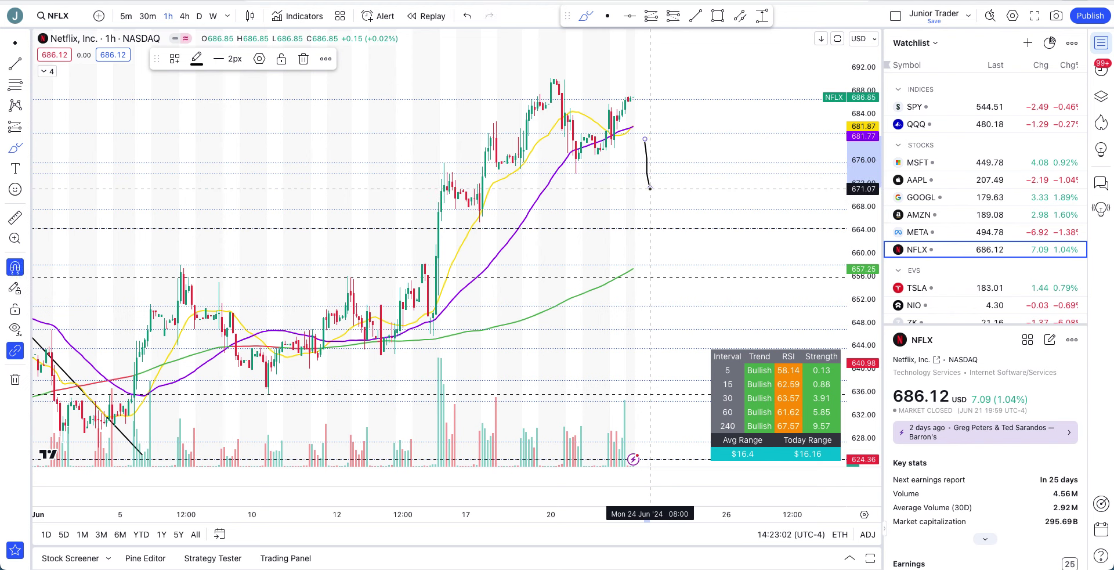
pyautogui.hotkey('ctrl', 'z')
# Brush a projected NFLX path from about 684 to 680 past the latest hourly candle, and undo it
pyautogui.scroll(-1, 619, 227)
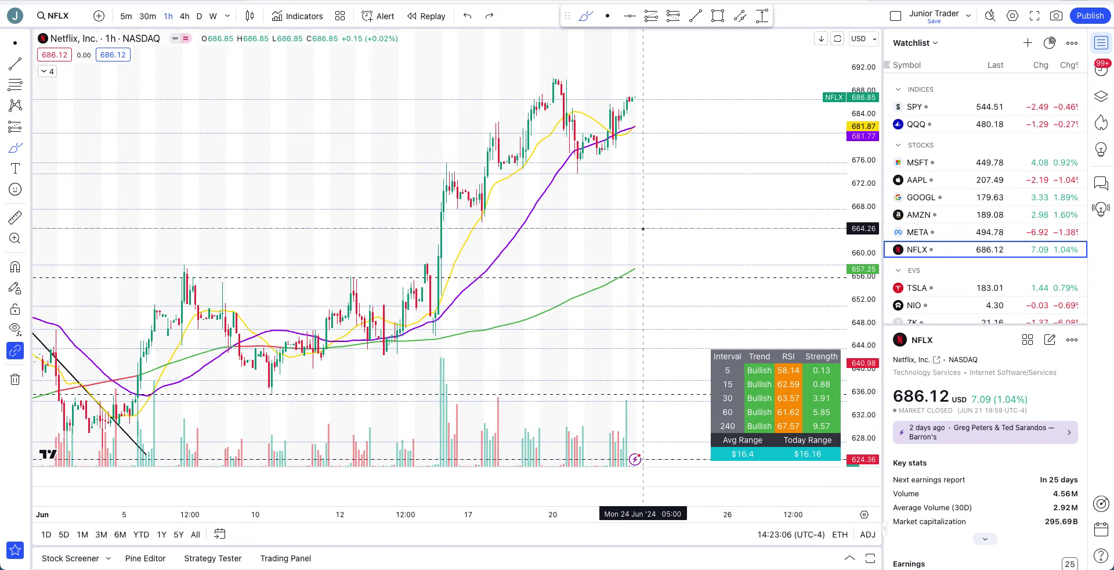
pyautogui.scroll(-2, 643, 229)
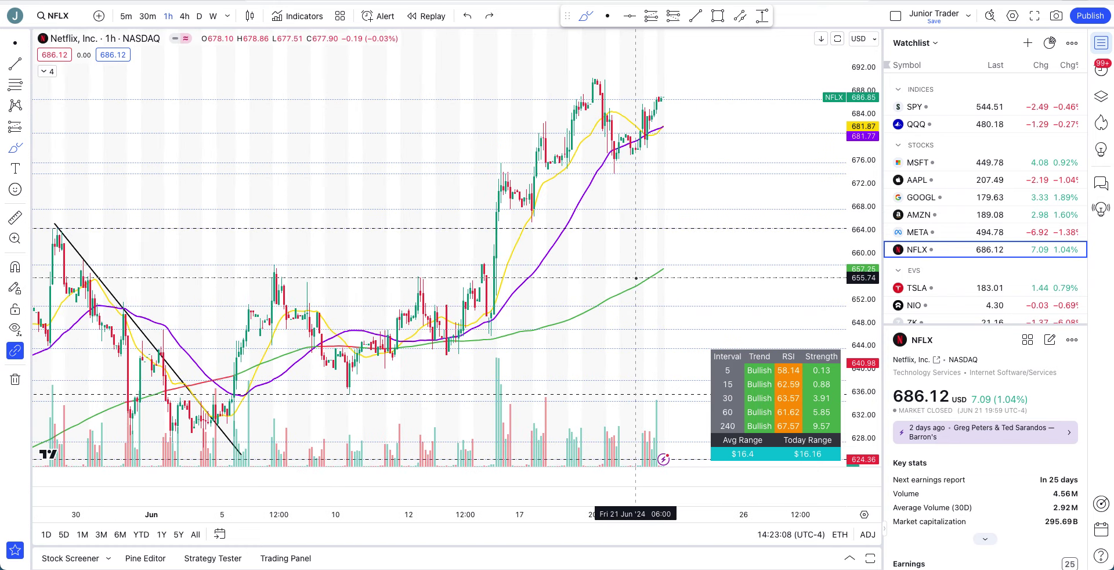
pyautogui.scroll(-2, 633, 228)
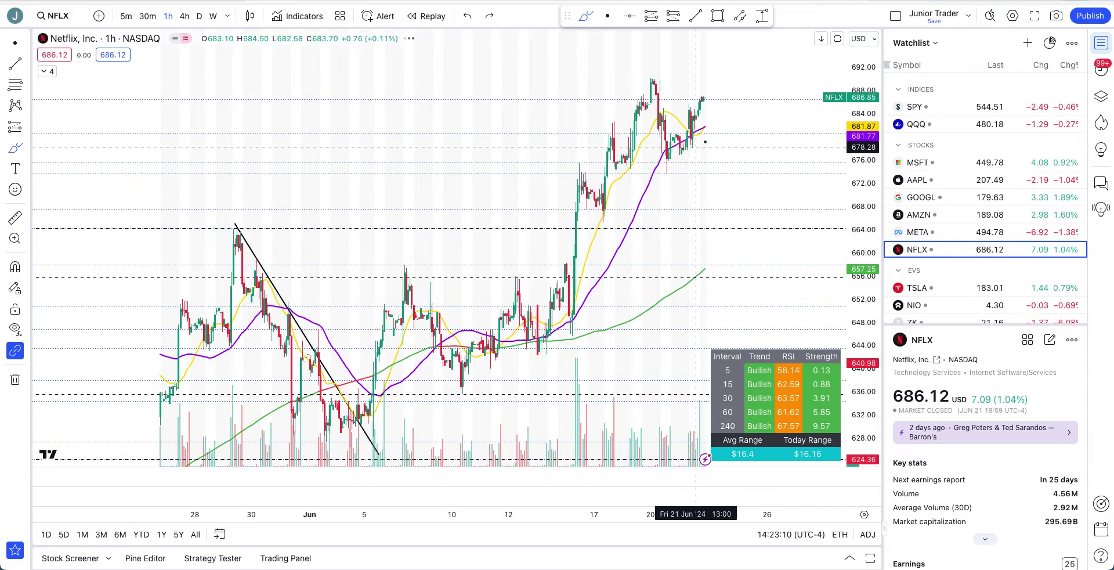
pyautogui.moveTo(705, 115)
pyautogui.mouseDown()
pyautogui.moveTo(713, 206)
pyautogui.moveTo(762, 195)
pyautogui.moveTo(787, 139)
pyautogui.mouseUp()
pyautogui.press('super+z')
# Switch the NFLX chart to the daily interval with the dot cursor, framing the candles since March on a price scale of about 500 to 730
pyautogui.scroll(3, 788, 140)
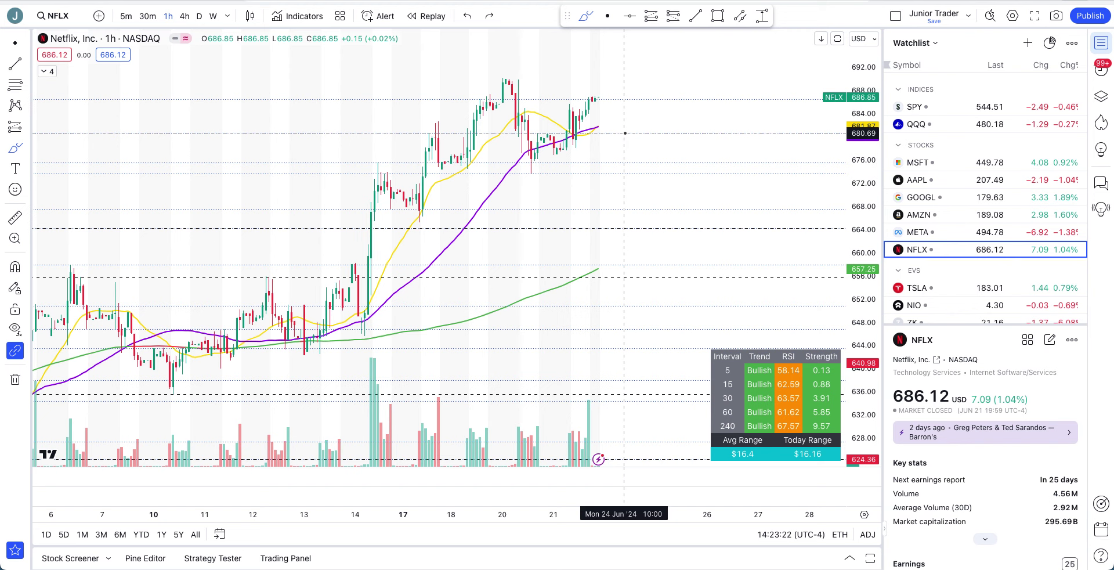
pyautogui.click(198, 16)
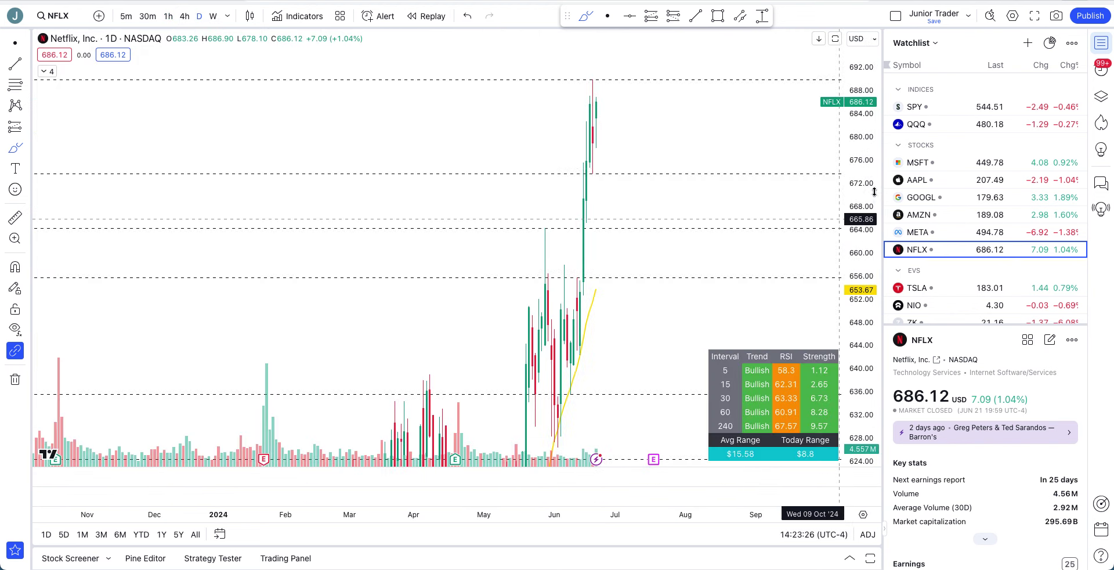
pyautogui.moveTo(863, 79); pyautogui.dragTo(844, 410)
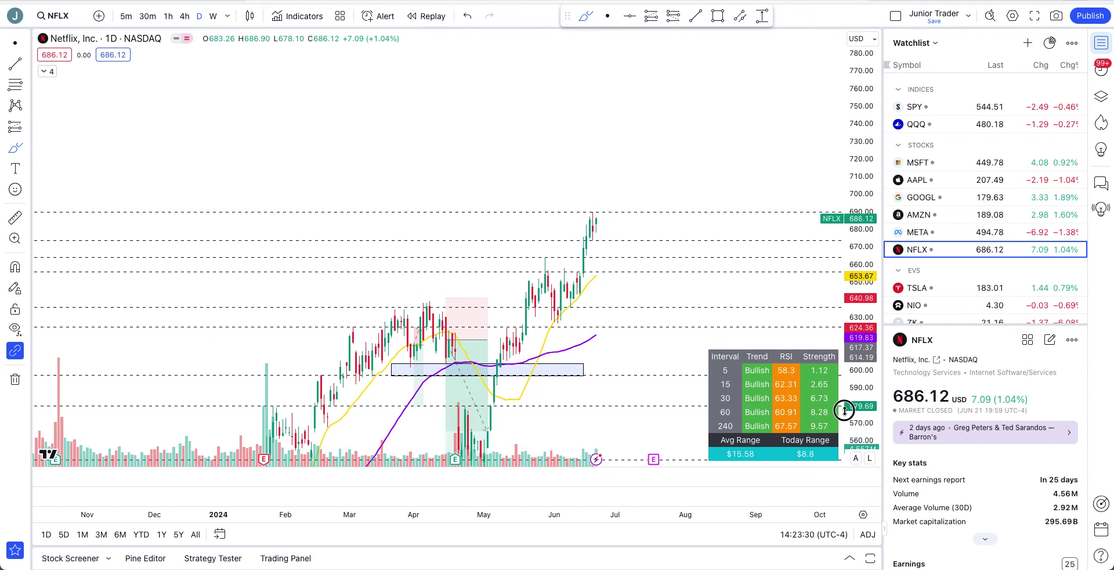
pyautogui.click(608, 16)
pyautogui.moveTo(539, 163); pyautogui.dragTo(568, 81)
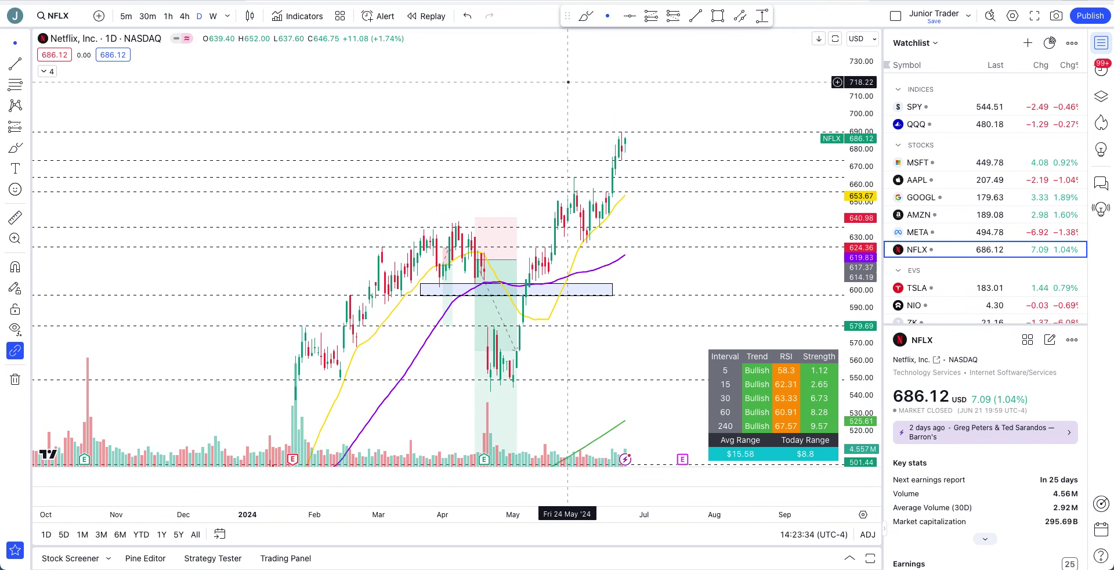
pyautogui.scroll(3, 568, 82)
pyautogui.scroll(2, 569, 82)
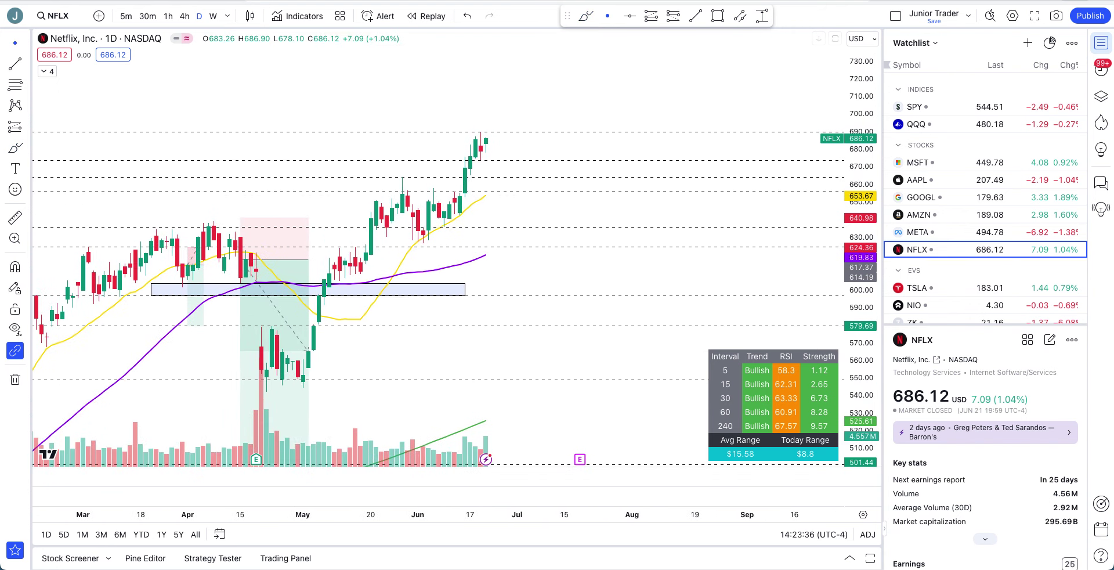